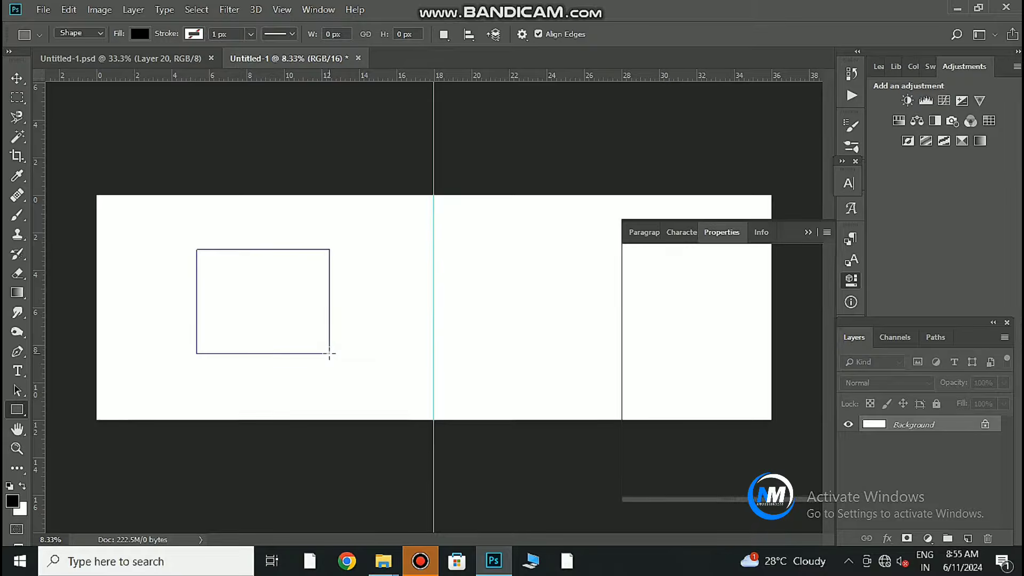
Duplicate the black rectangle beside the original and move both onto the right page.
left_click(17, 78)
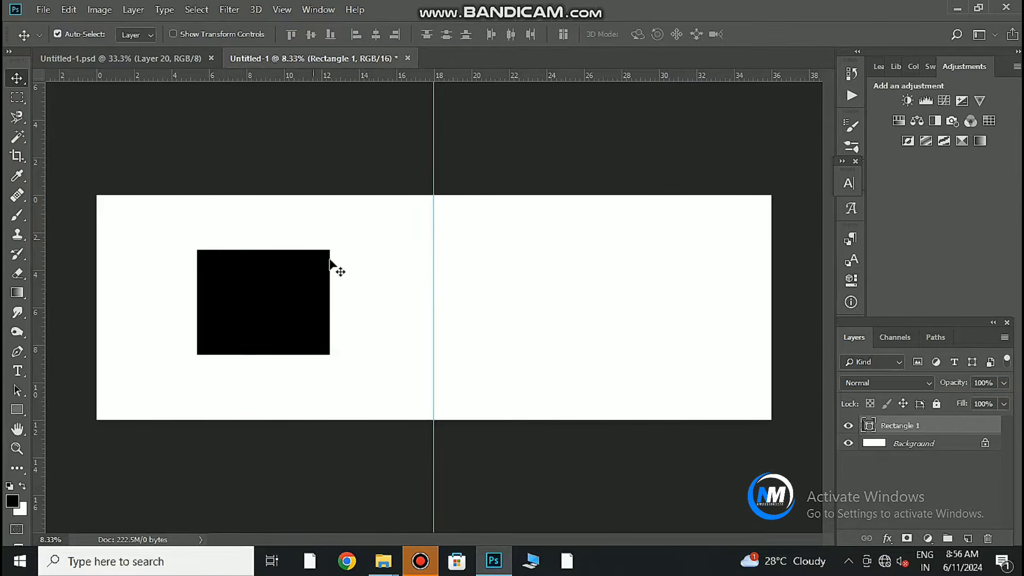
scroll(312, 314, "up", 2)
left_click_drag(309, 325, 491, 326)
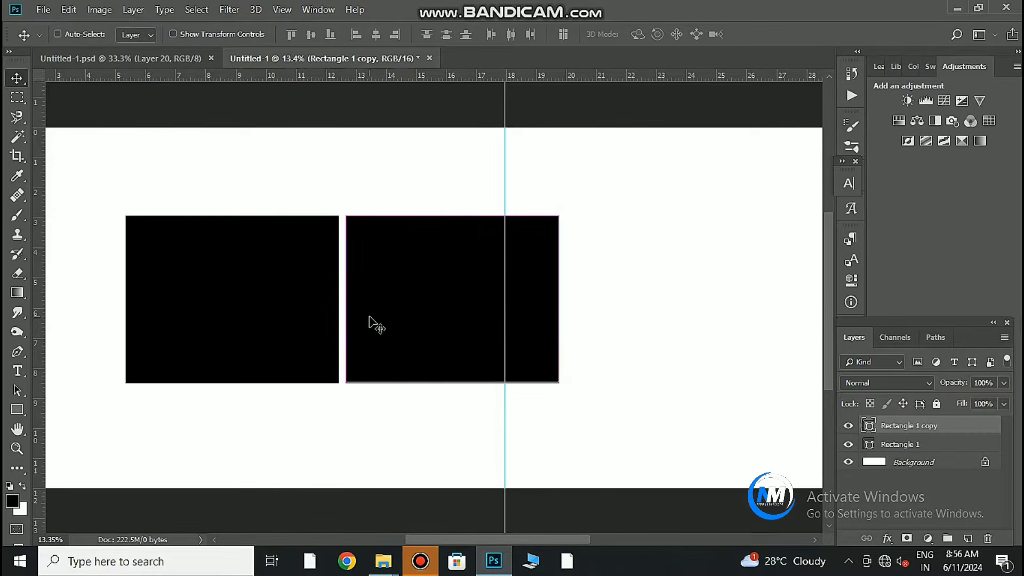
left_click_drag(390, 317, 387, 315)
left_click_drag(557, 321, 523, 332)
key("ctrl+alt+a")
left_click_drag(397, 320, 619, 326)
Rotate both rectangles together to about -45.58°.
key("ctrl+t")
left_click_drag(735, 334, 690, 203)
scroll(703, 425, "down", 3)
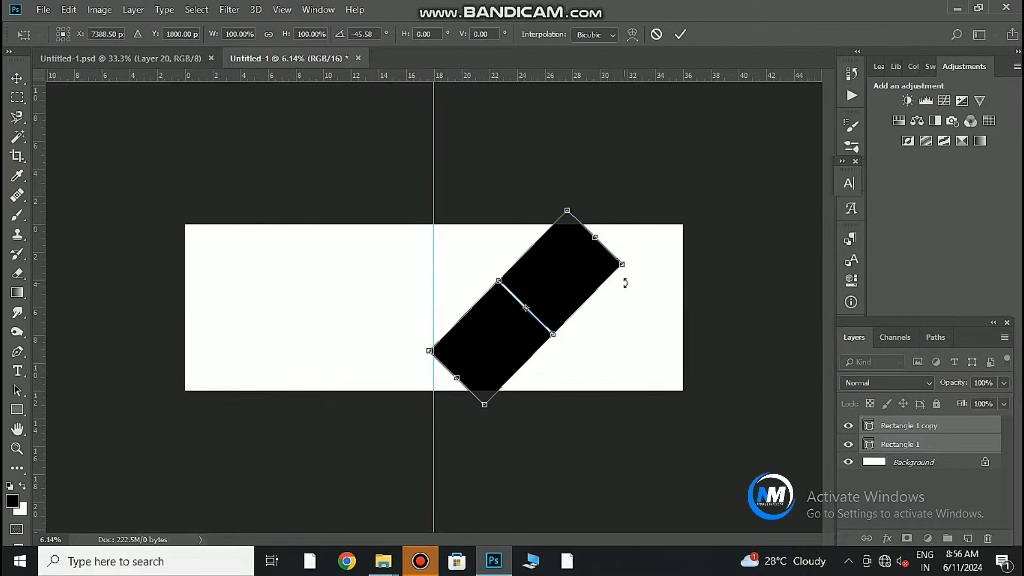
Enlarge the rectangle pair to about 155%, rotate it steeper, and set it against the page edge.
left_click_drag(607, 281, 641, 292)
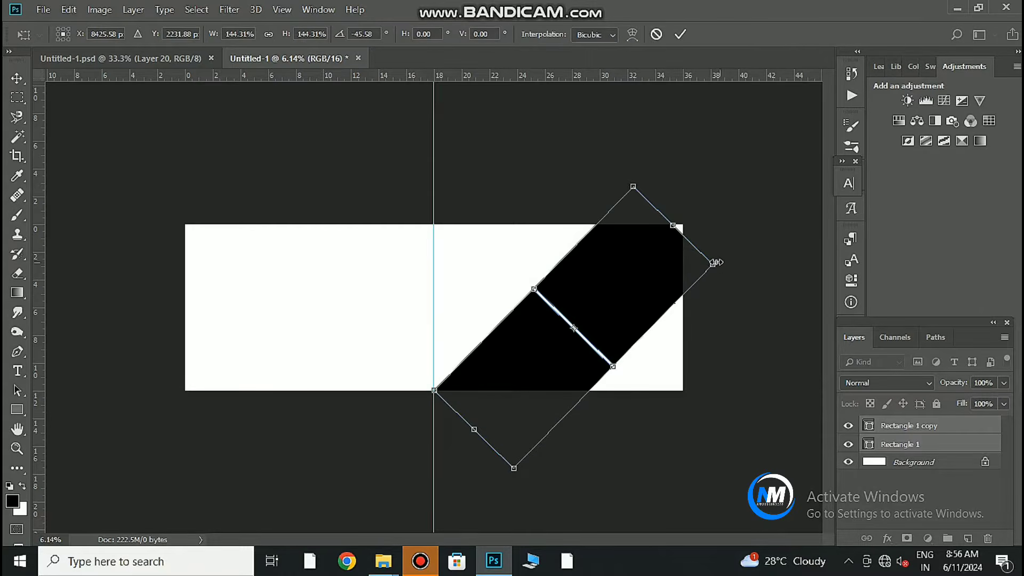
left_click_drag(714, 263, 724, 259)
left_click_drag(660, 275, 670, 271)
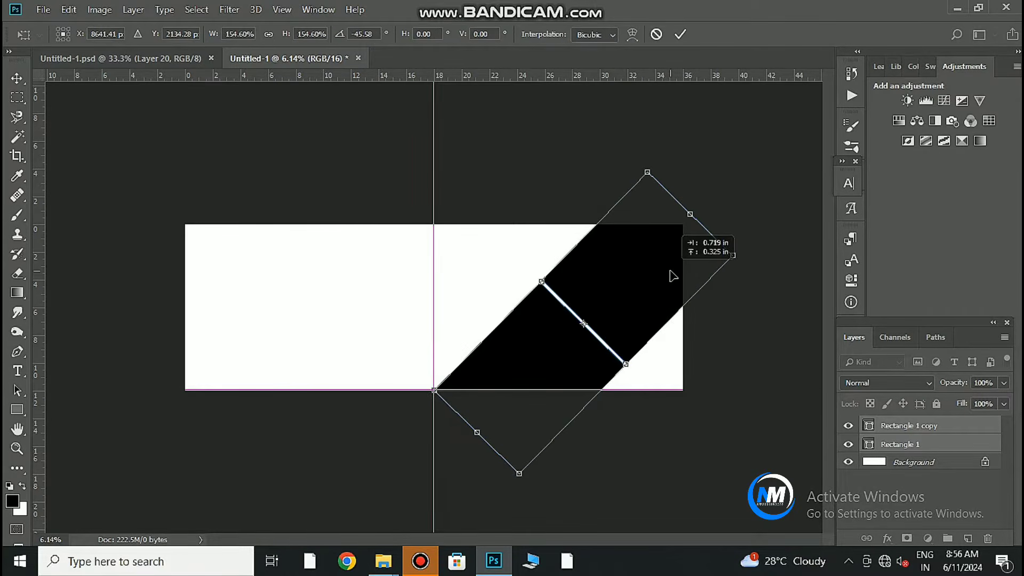
left_click_drag(731, 322, 722, 297)
left_click_drag(645, 290, 633, 281)
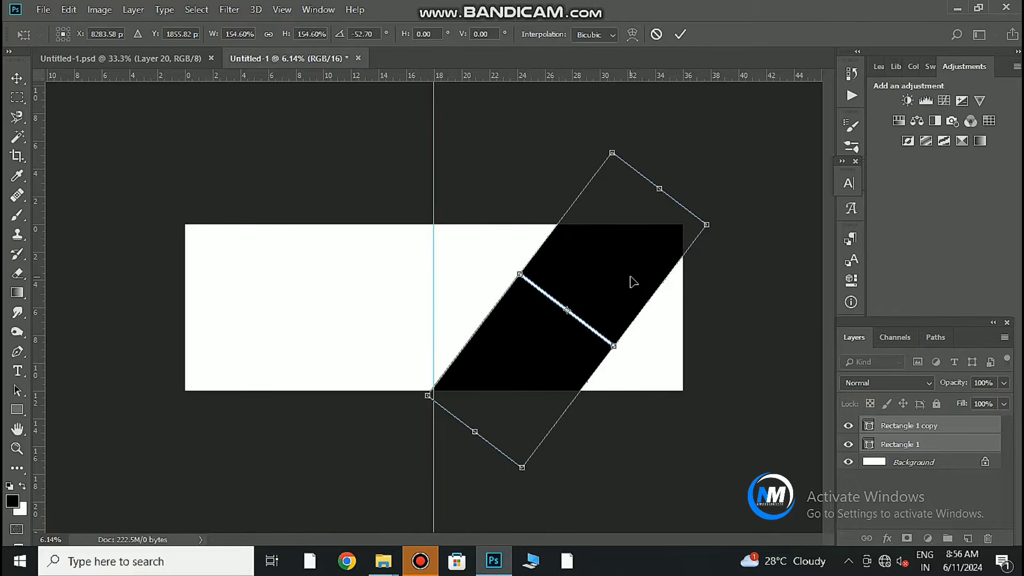
left_click_drag(693, 293, 704, 305)
mouse_move(633, 288)
left_mouse_down()
mouse_move(625, 279)
mouse_move(621, 291)
left_mouse_up()
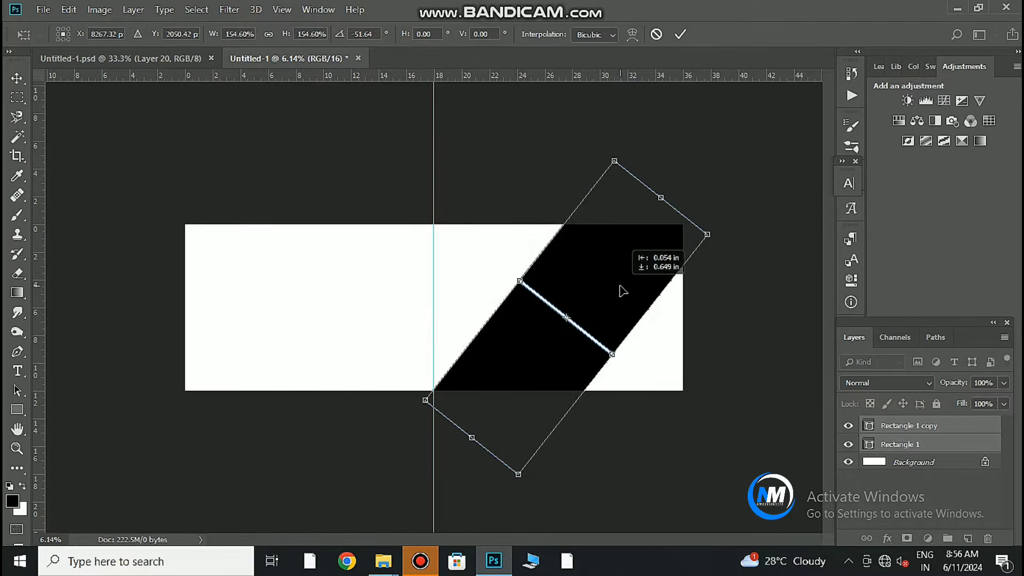
left_click(686, 34)
Undo an accidental move, then rotate the rectangle pair very slightly.
left_click_drag(553, 320, 585, 367)
left_click_drag(546, 363, 552, 359)
key("ctrl+z")
left_click_drag(590, 318, 596, 321)
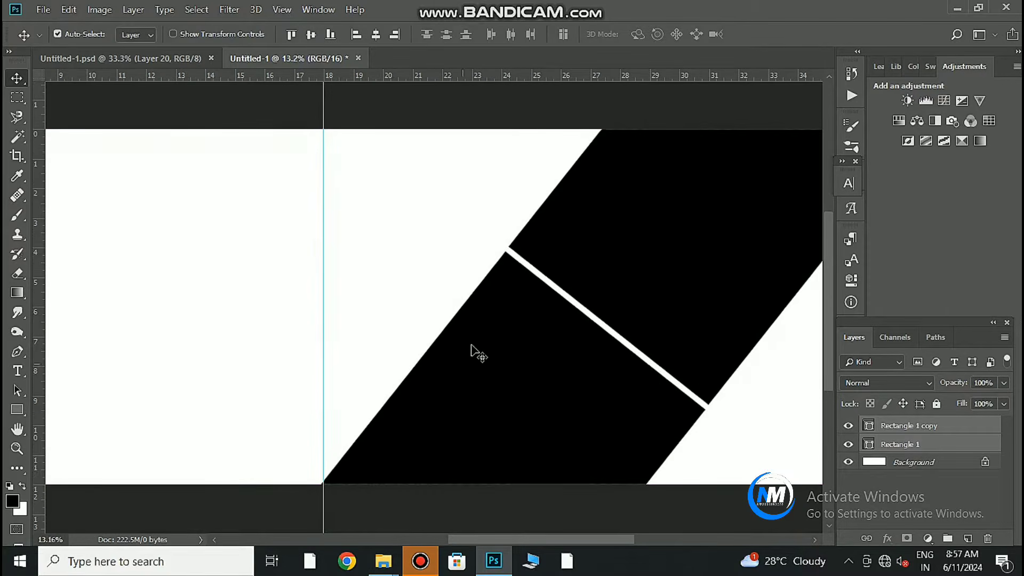
left_click_drag(429, 448, 410, 451)
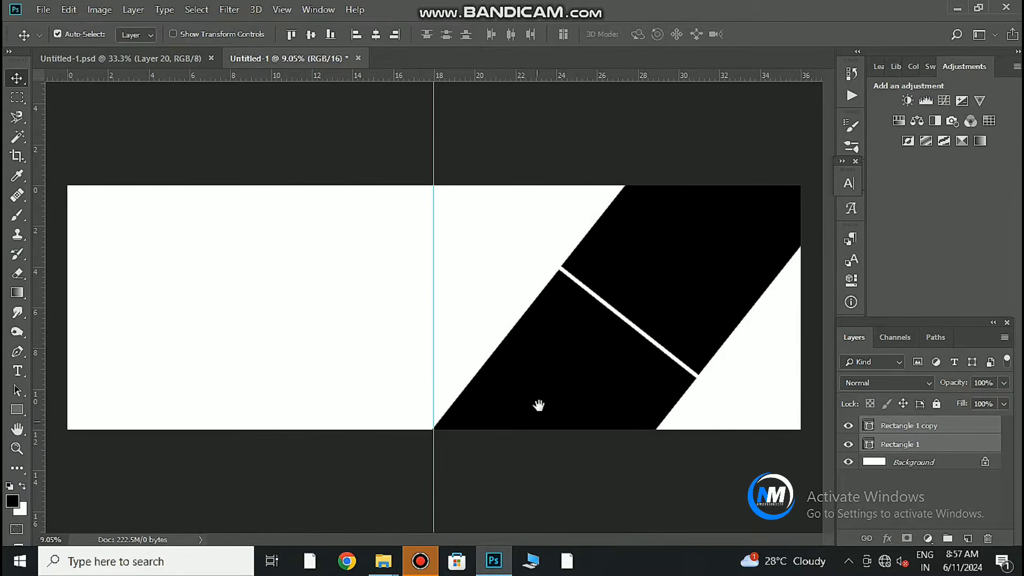
left_click_drag(598, 379, 585, 381)
key("ctrl+t")
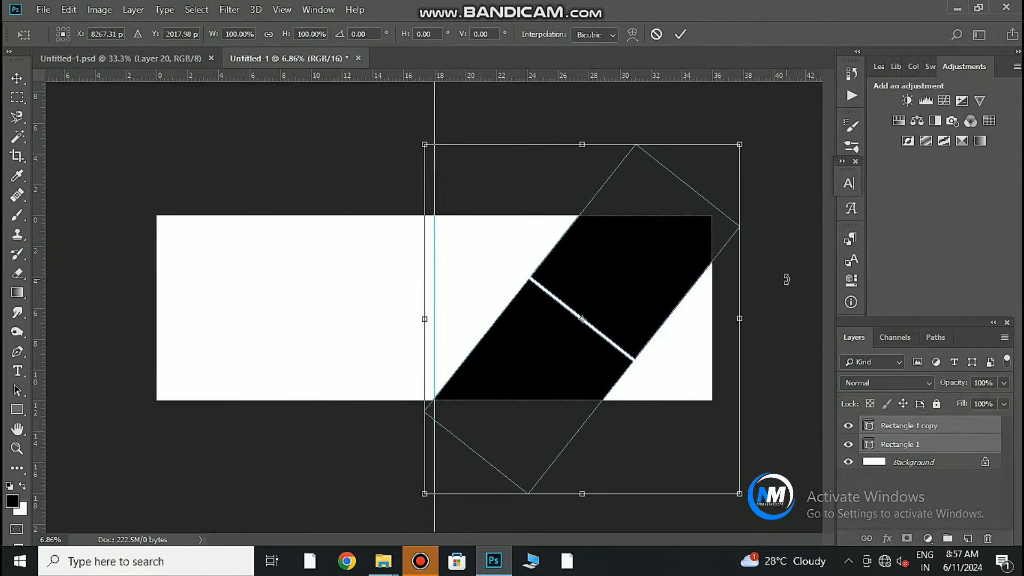
left_click_drag(785, 279, 694, 278)
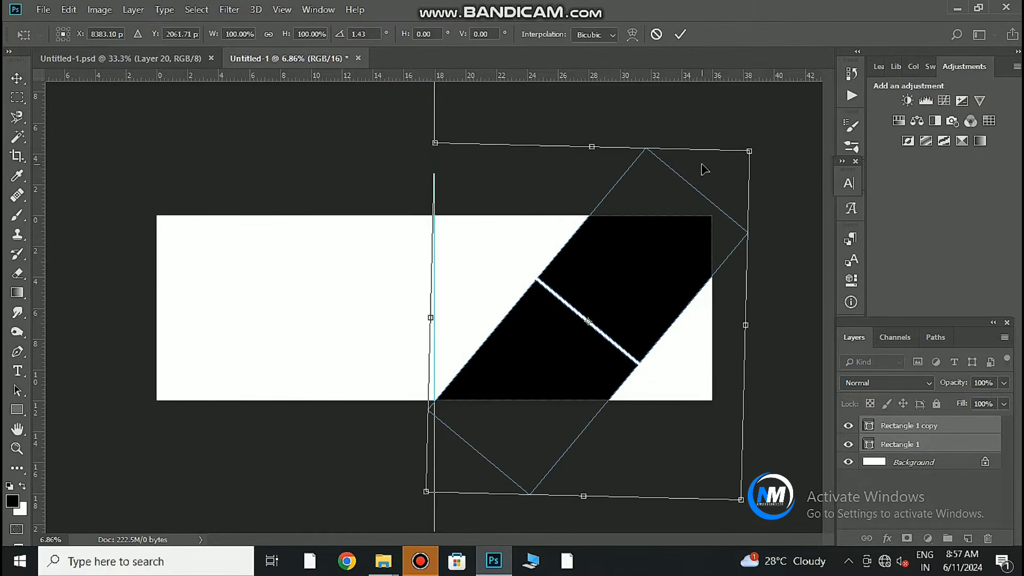
left_click(679, 35)
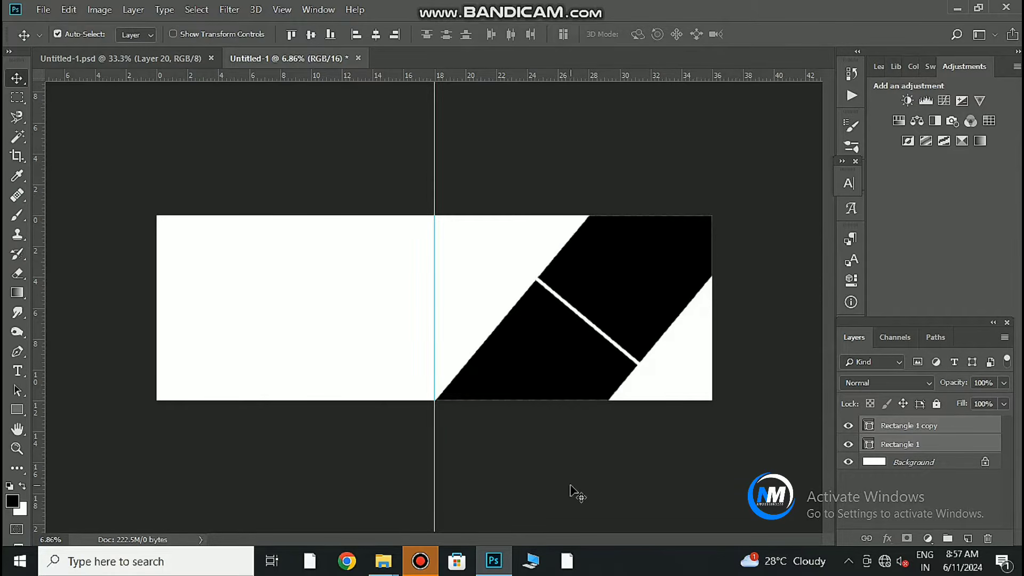
Shrink the rectangle pair to about 91%.
left_click_drag(503, 356, 523, 373)
key("ctrl+t")
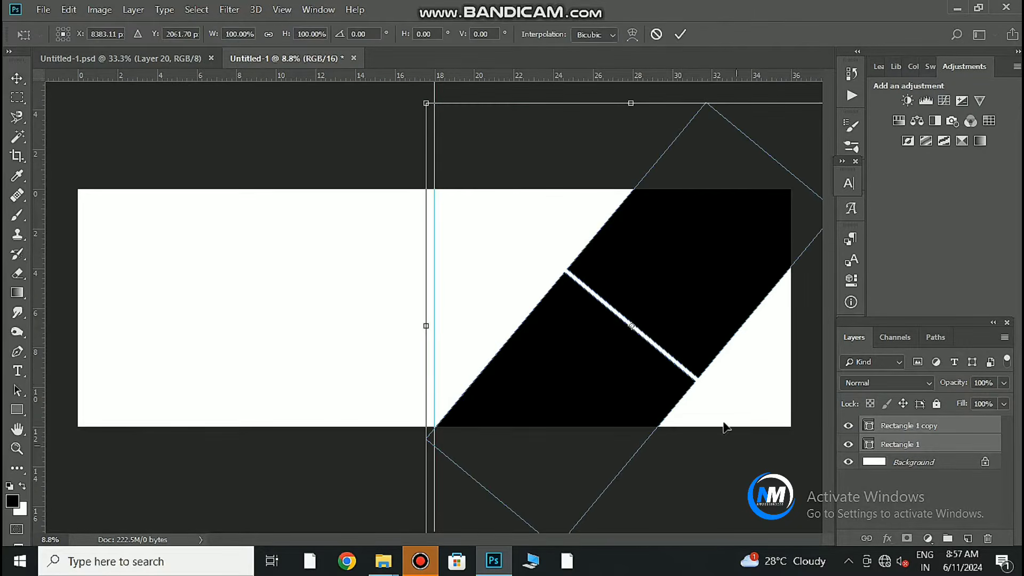
left_click_drag(654, 392, 618, 394)
left_click_drag(685, 457, 674, 444)
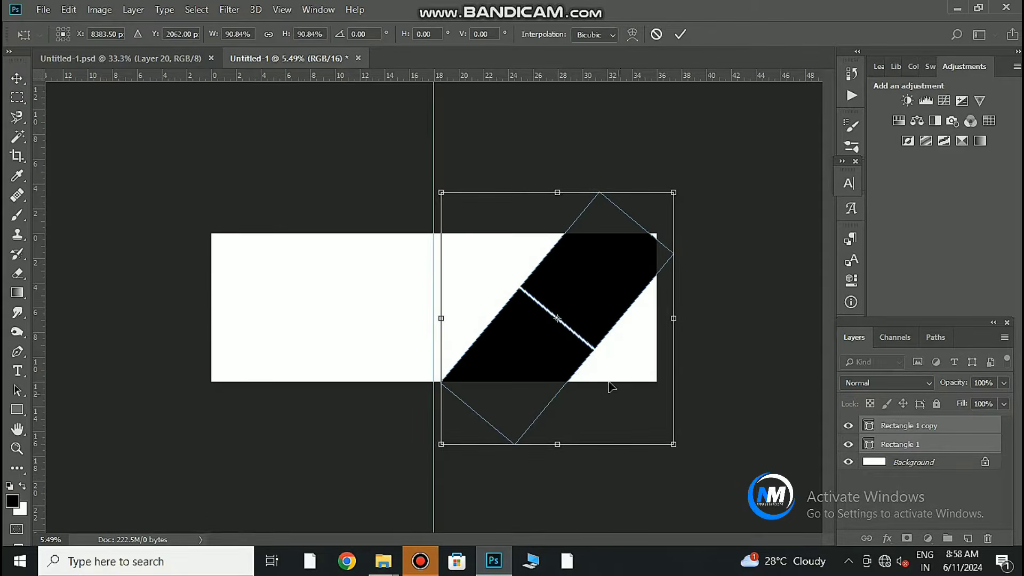
left_click(680, 34)
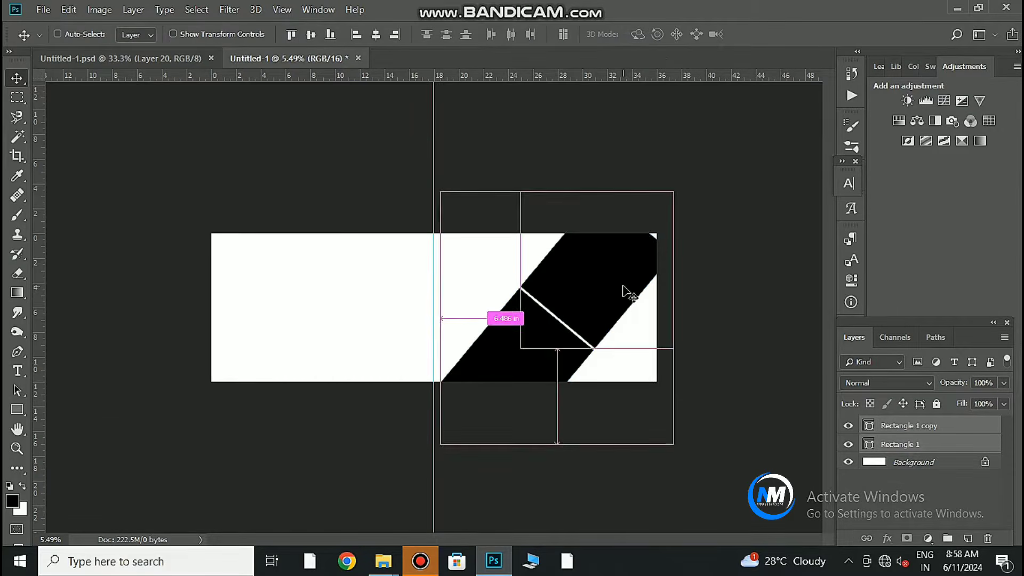
key("ctrl+t")
left_click_drag(674, 193, 680, 181)
key("ctrl+z")
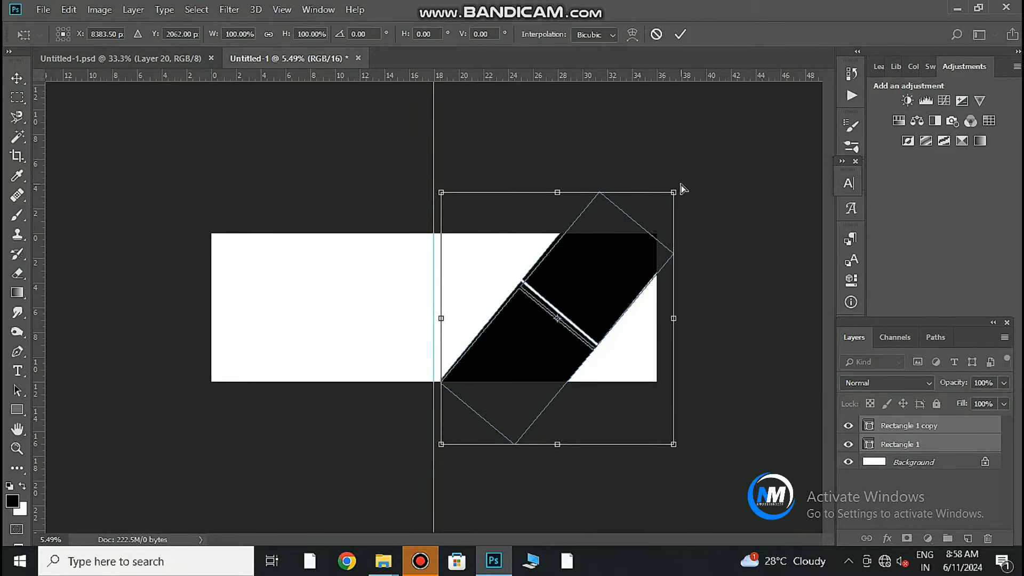
left_click(679, 34)
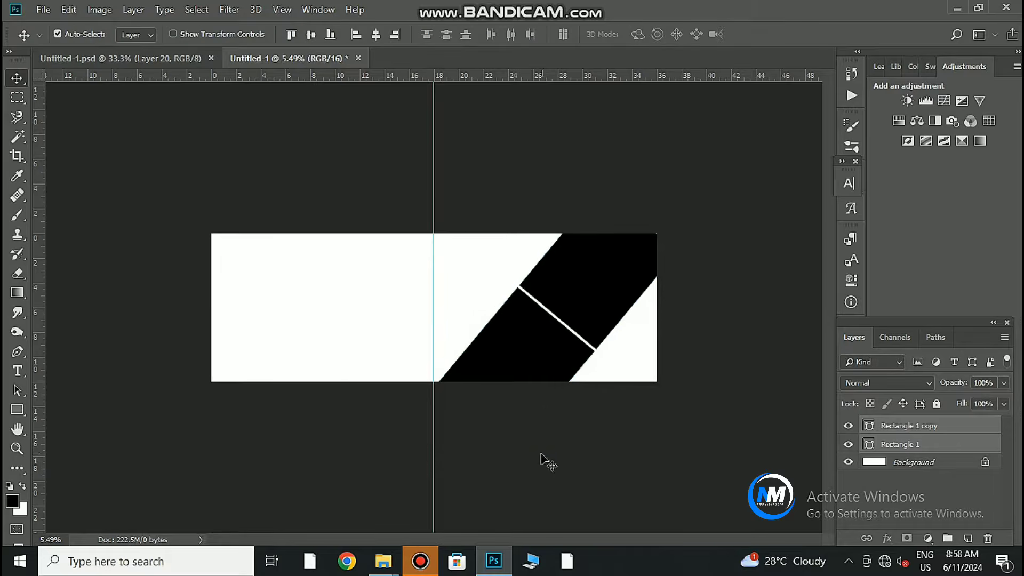
Shift the pair slightly left and enlarge it to about 103%.
left_click_drag(513, 363, 507, 358)
key("ctrl+plus")
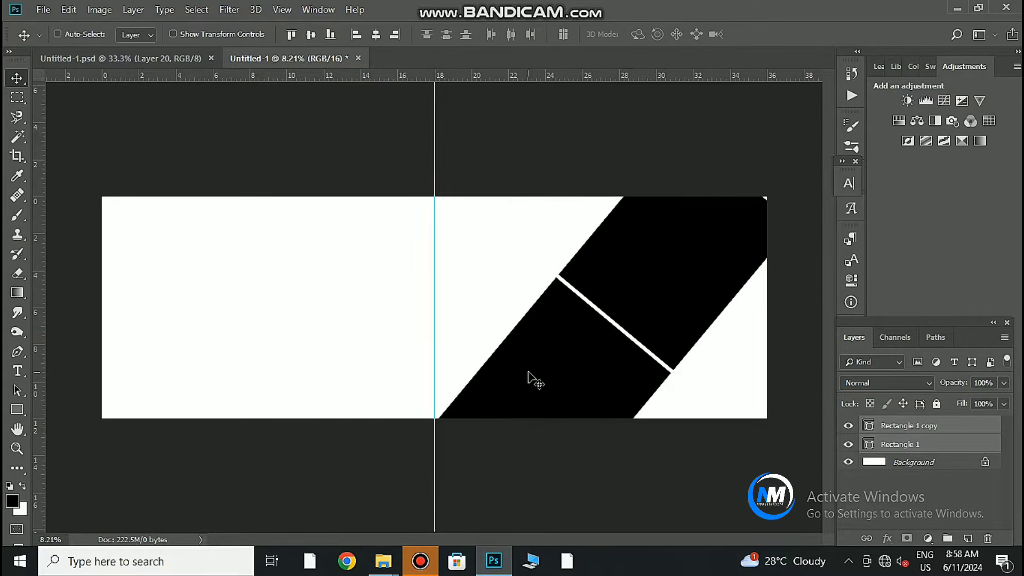
key("ctrl+t")
left_click_drag(789, 133, 799, 126)
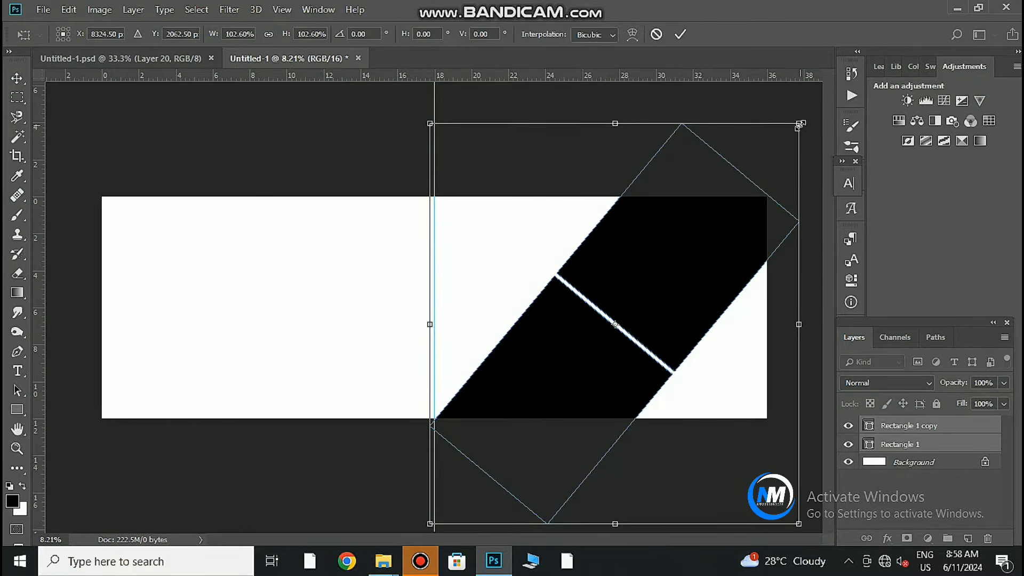
left_click(680, 35)
Draw a small black box near the right page's top.
left_click(366, 411)
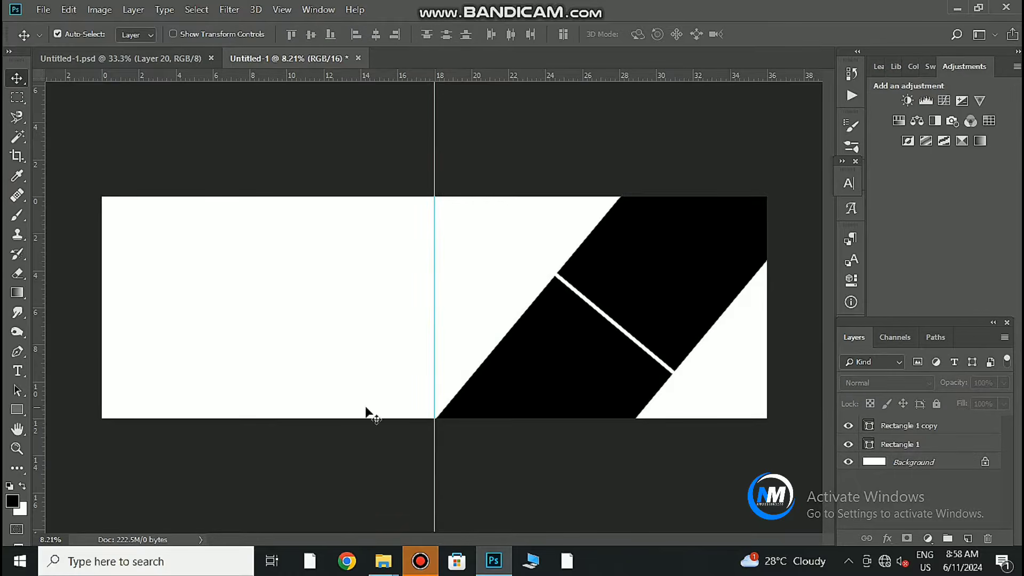
left_click(19, 411)
left_click_drag(460, 216, 539, 282)
Duplicate the small box, fill Rectangle 2 with red #ae3d3d, and offset it up-right.
key("v")
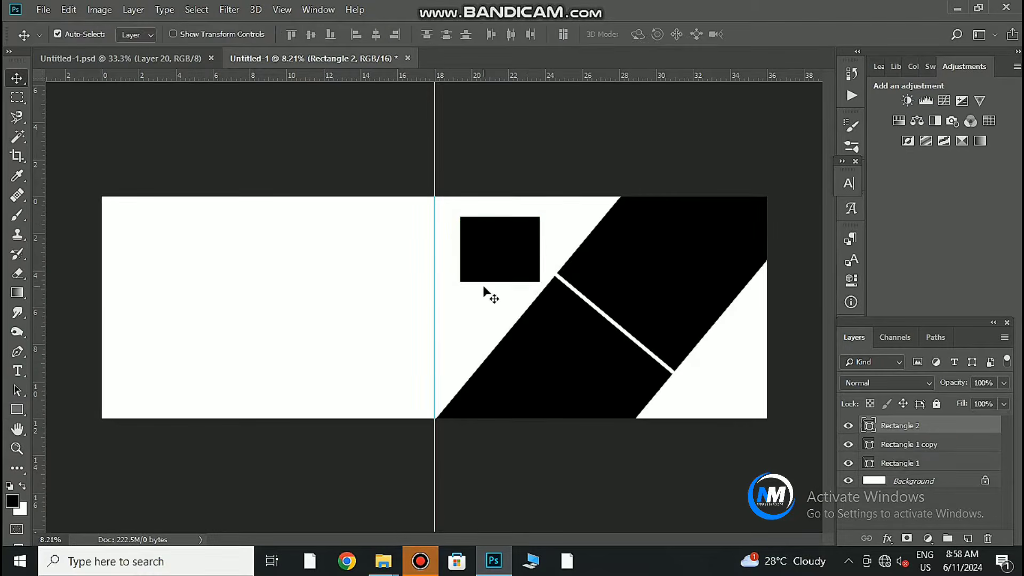
key("ctrl+j")
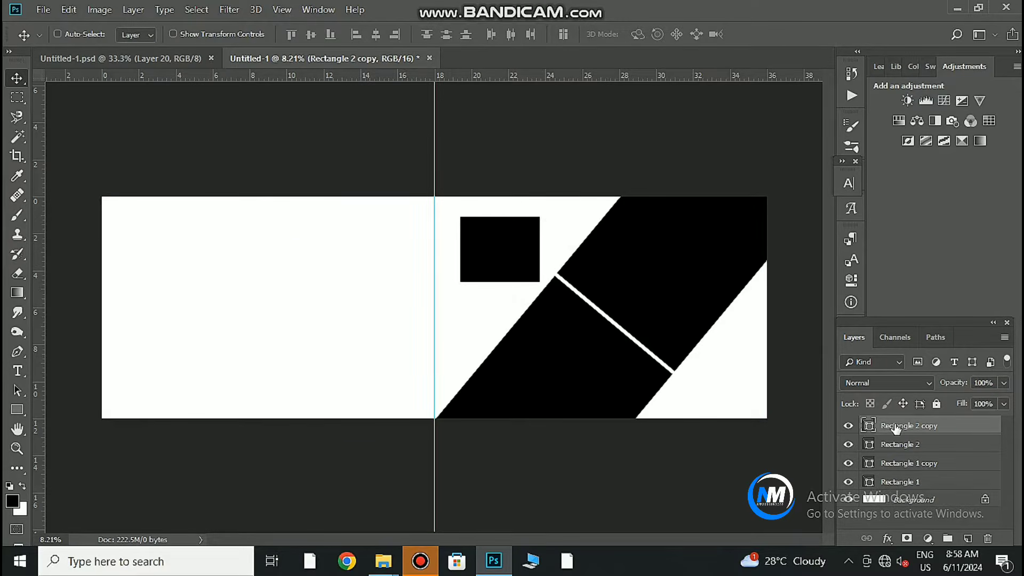
double_click(869, 444)
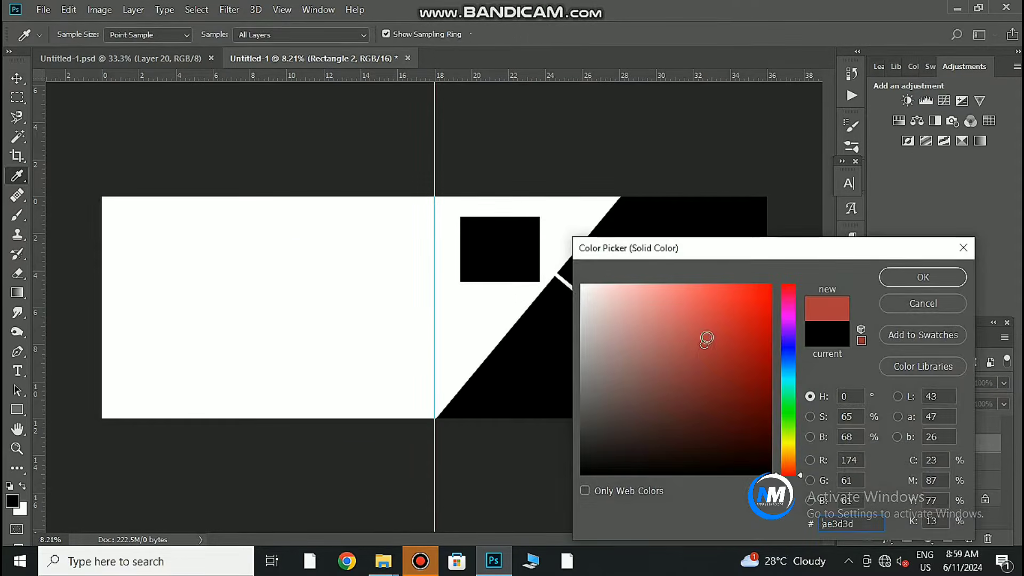
left_click(896, 275)
left_click_drag(515, 254, 544, 361)
Fine-tune the red box's offset behind the black box, keeping it a live shape.
left_click(575, 336, "ctrl")
left_click(540, 238, "ctrl")
left_click_drag(576, 265, 572, 236)
left_click(533, 218)
left_click(538, 223)
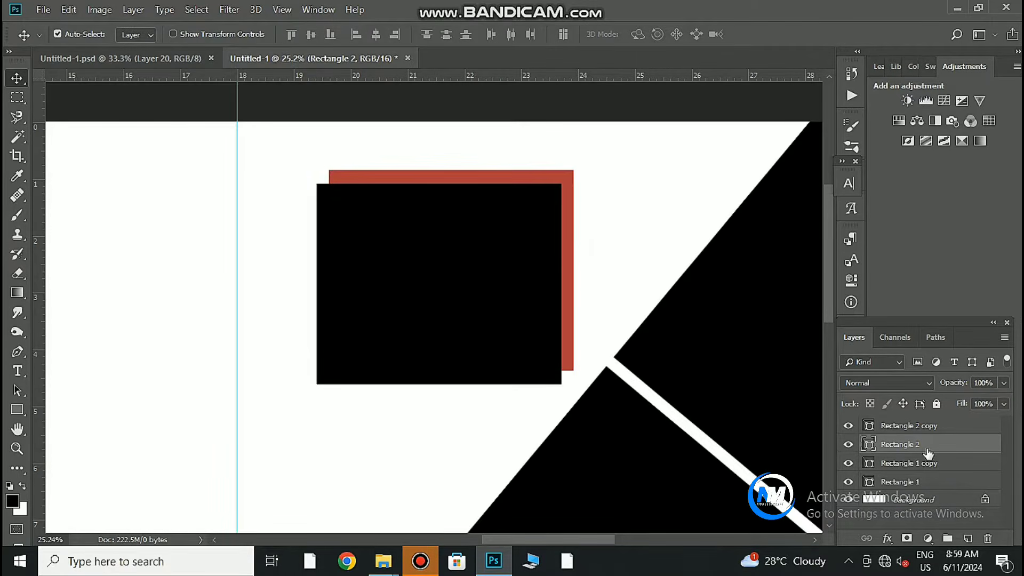
left_click(570, 283, "ctrl")
left_click_drag(569, 281, 575, 278)
Zoom out and pan the view to bring the left page into view.
left_click_drag(661, 367, 496, 249)
left_click_drag(445, 315, 459, 343)
left_click_drag(323, 311, 453, 277)
left_click_drag(391, 265, 407, 292)
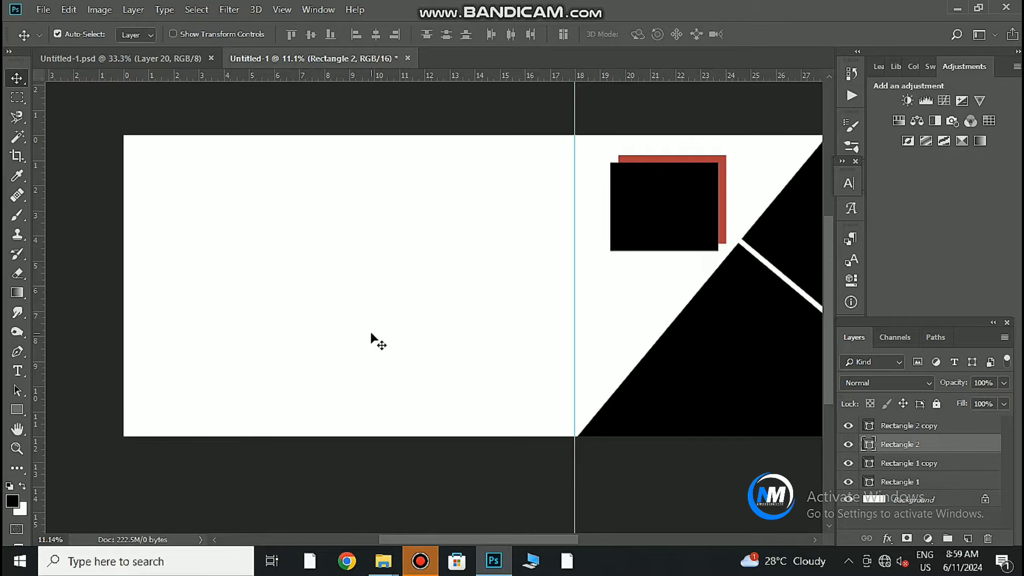
left_click(17, 409)
Draw a tall black block at the spine's top edge and drag brush-stroke Layer 20 into the album.
left_click(942, 429)
key("ctrl+shift+alt+n")
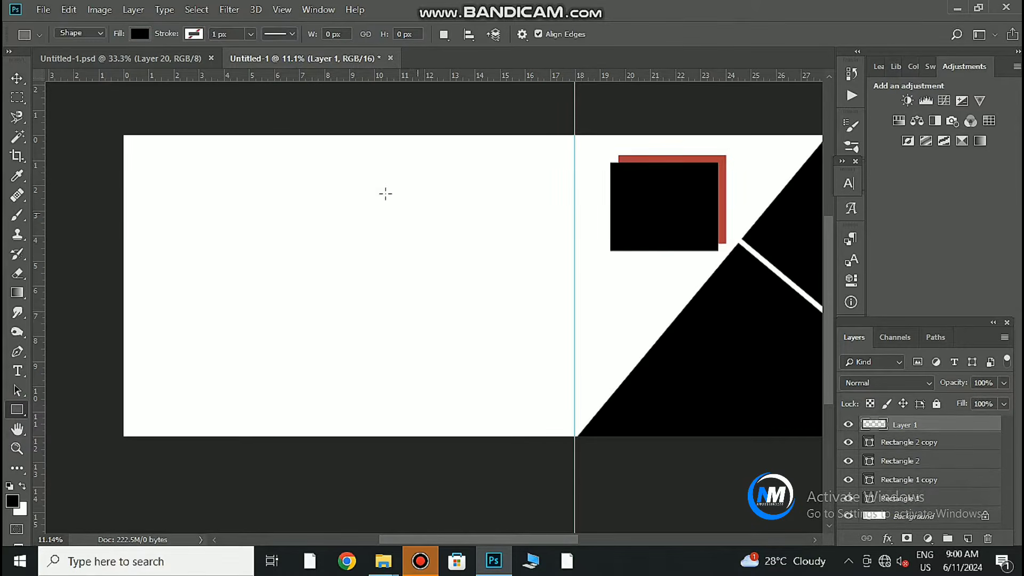
mouse_move(352, 136)
left_mouse_down()
mouse_move(566, 338)
mouse_move(575, 359)
left_mouse_up()
key("v")
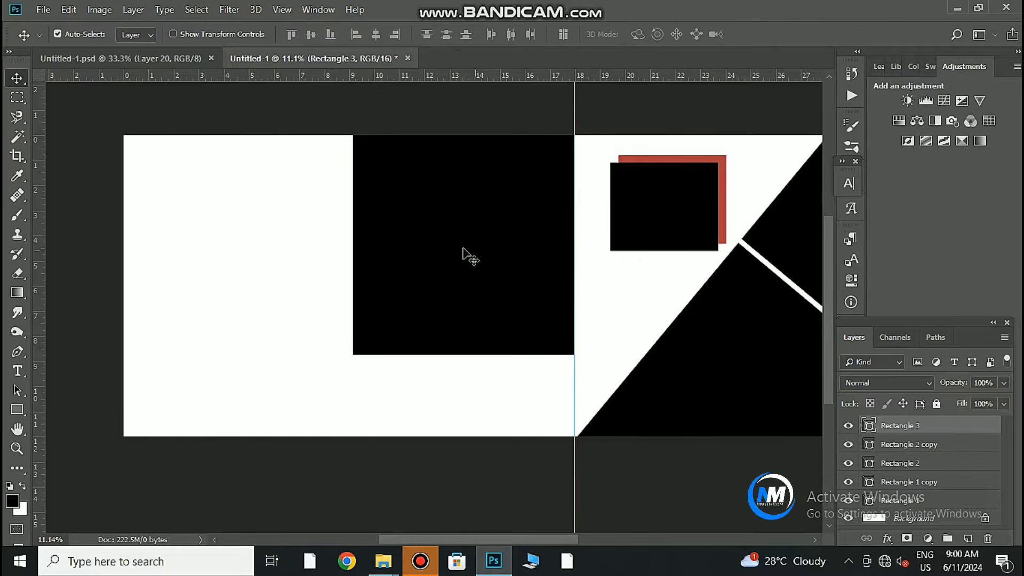
key("ctrl+t")
left_click_drag(353, 245, 365, 244)
left_click_drag(470, 355, 469, 369)
left_click_drag(470, 132, 469, 134)
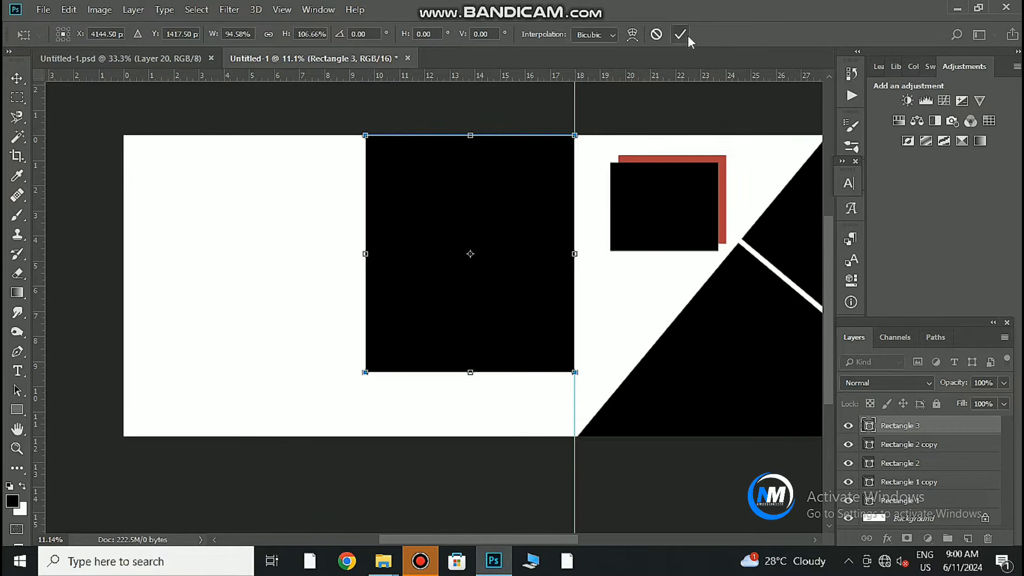
left_click(680, 34)
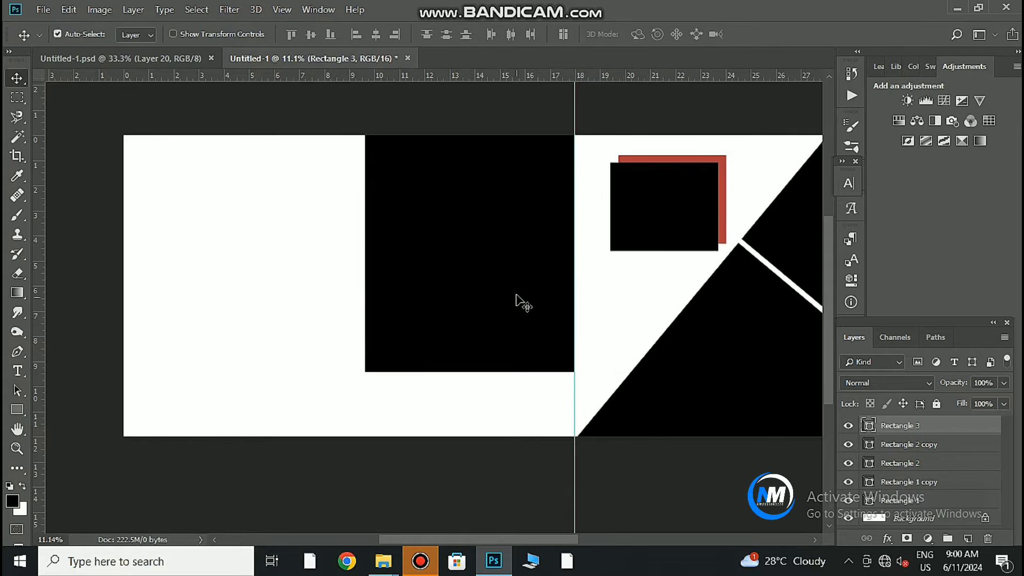
left_click(167, 57)
mouse_move(310, 167)
left_mouse_down()
mouse_move(286, 62)
mouse_move(219, 253)
mouse_move(307, 327)
left_mouse_up()
Accept the bit-depth warning and enlarge the brush blob, rotating it about -10°.
left_click(497, 229)
key("ctrl+t")
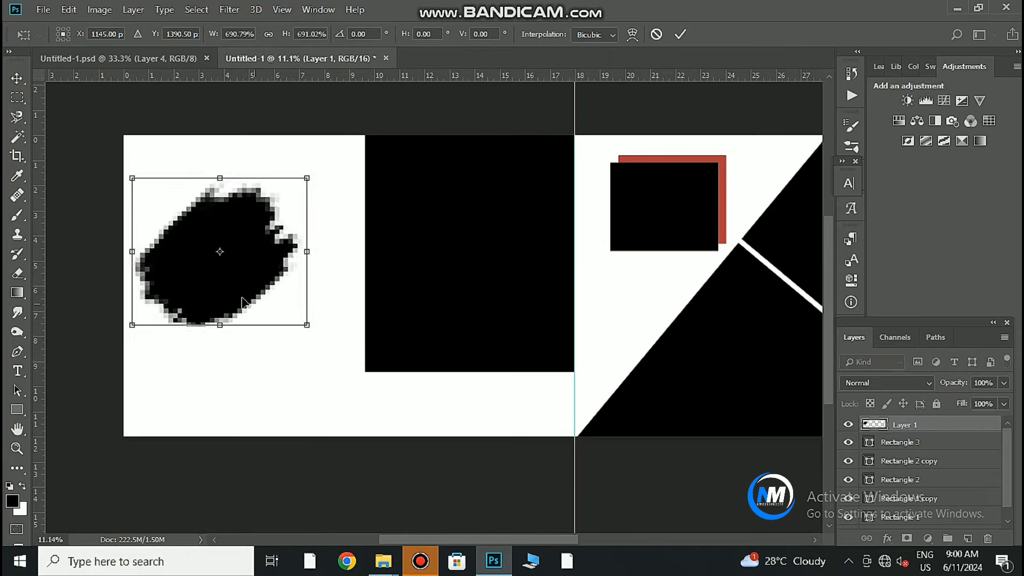
left_click_drag(234, 289, 252, 311)
left_click_drag(371, 290, 372, 267)
left_click_drag(280, 294, 277, 285)
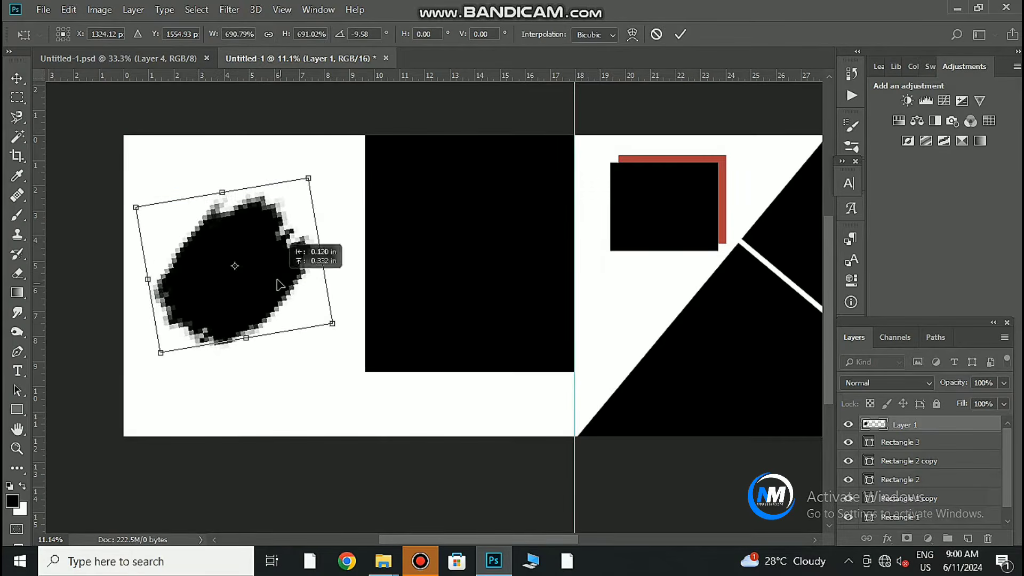
left_click(680, 34)
Draw Rectangle 4 over the brush stroke and resize it to a shorter block.
left_click(520, 326)
left_click(17, 409)
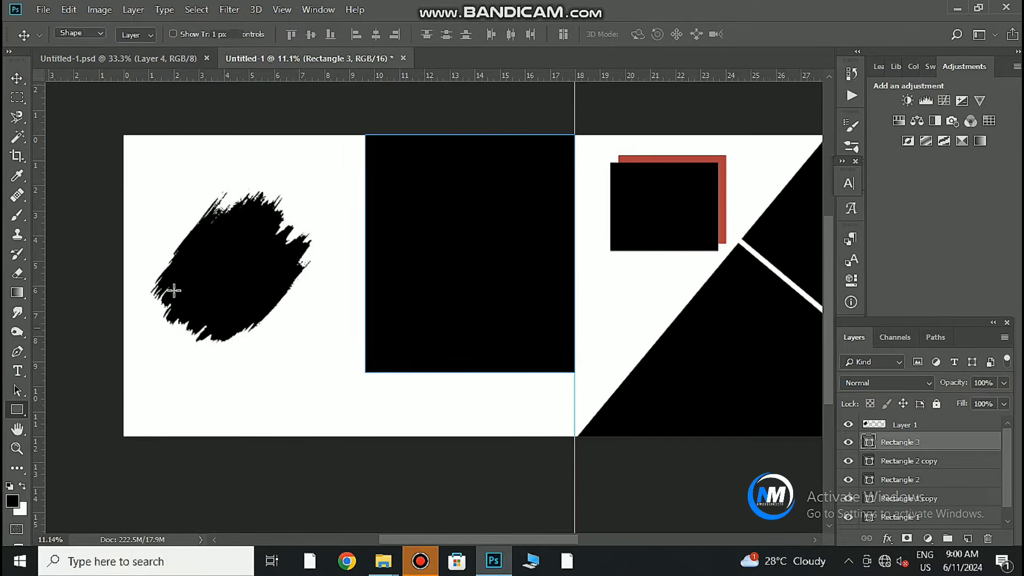
left_click_drag(295, 257, 322, 273)
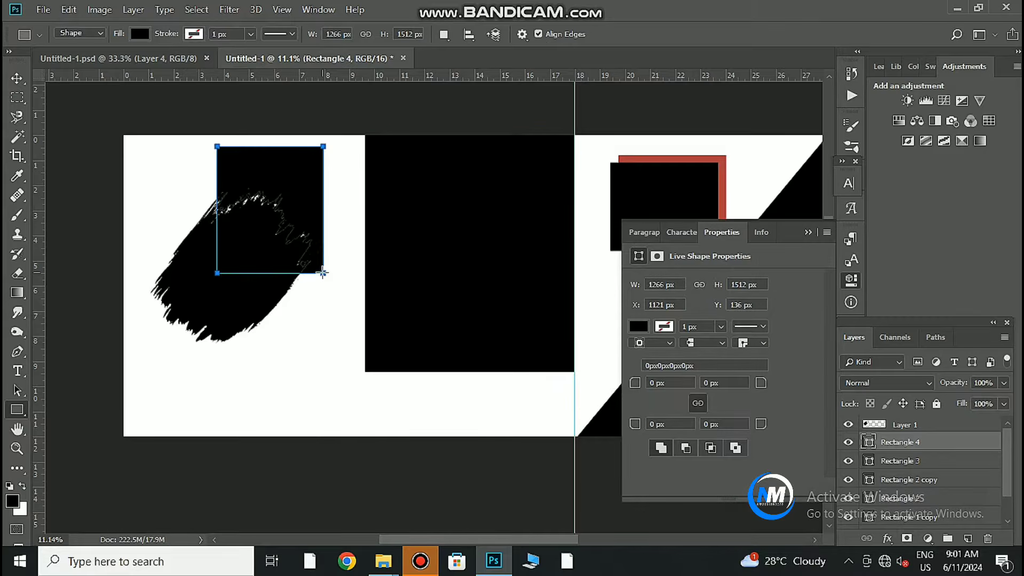
key("v")
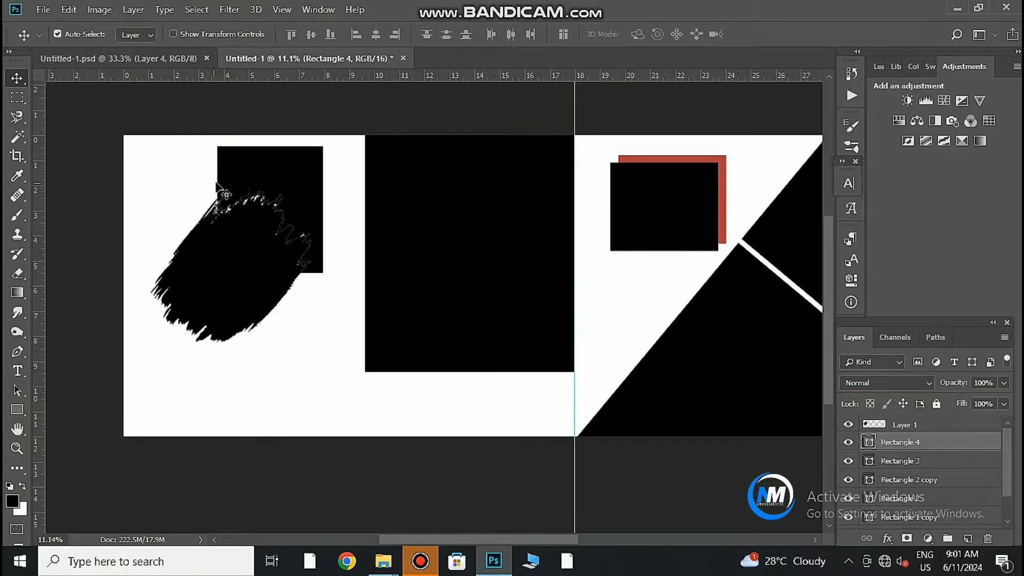
mouse_move(285, 189)
left_mouse_down()
mouse_move(265, 189)
mouse_move(282, 188)
left_mouse_up()
key("ctrl+t")
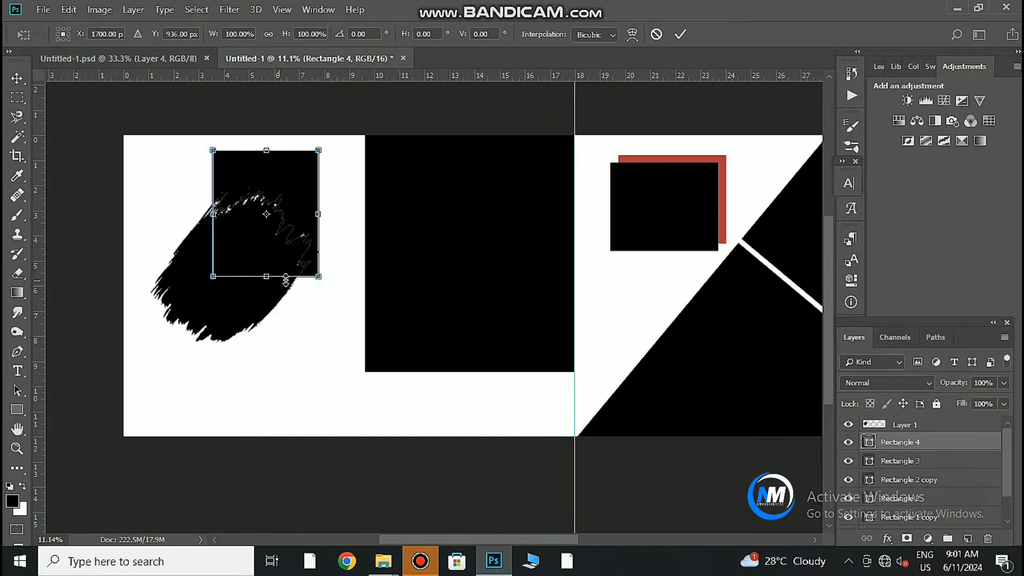
left_click_drag(276, 274, 278, 263)
left_click_drag(268, 139, 267, 156)
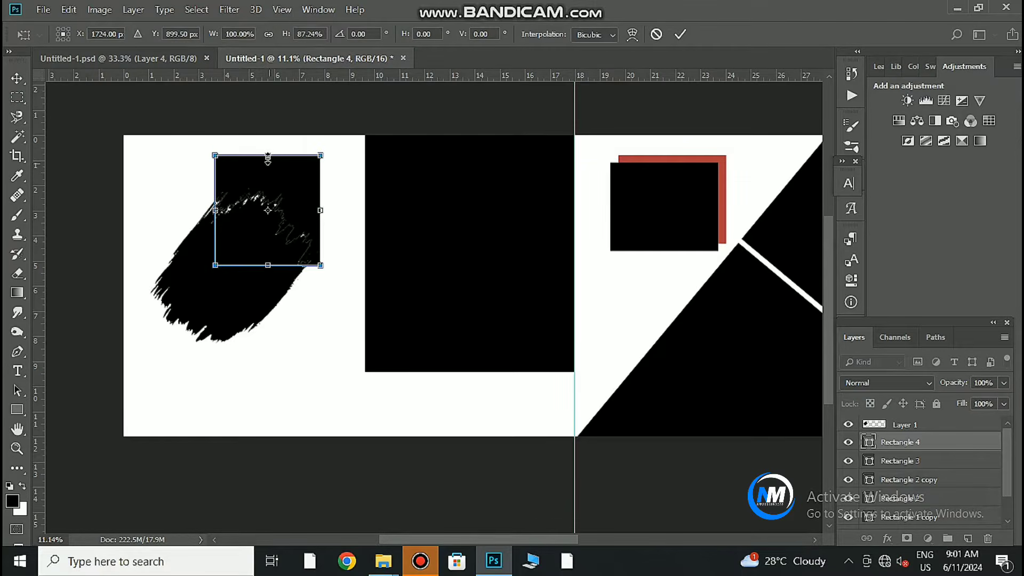
left_click_drag(270, 240, 262, 241)
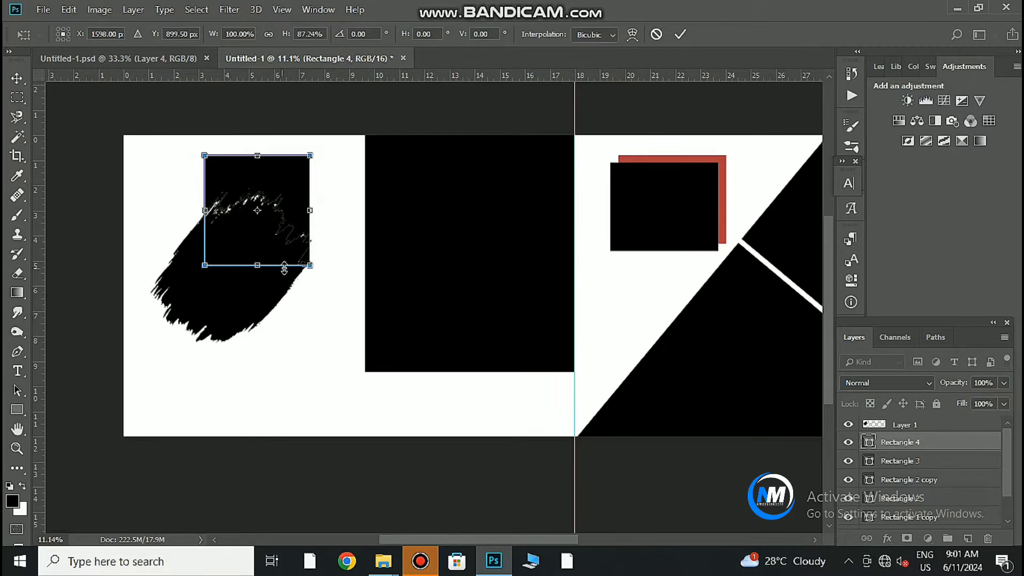
key("Return")
Enlarge the brush stroke to about 120%.
left_click(213, 293)
key("ctrl+t")
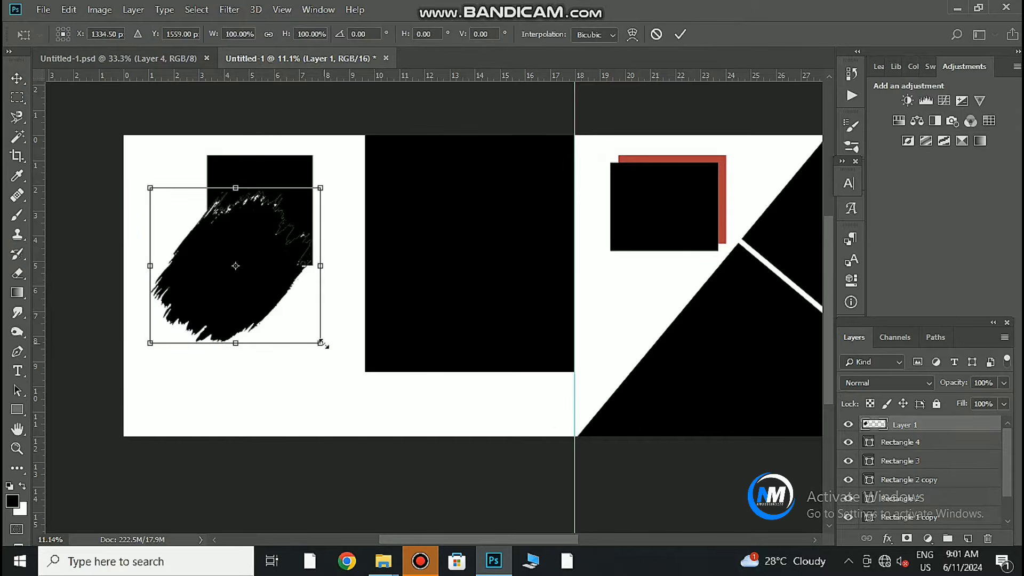
left_click_drag(320, 352, 339, 372)
key("Return")
Reposition and resize Rectangle 4 near the top edge over the brush stroke.
mouse_move(299, 188)
left_mouse_down()
mouse_move(309, 188)
mouse_move(300, 207)
left_mouse_up()
key("ctrl+t")
left_click_drag(267, 175, 267, 155)
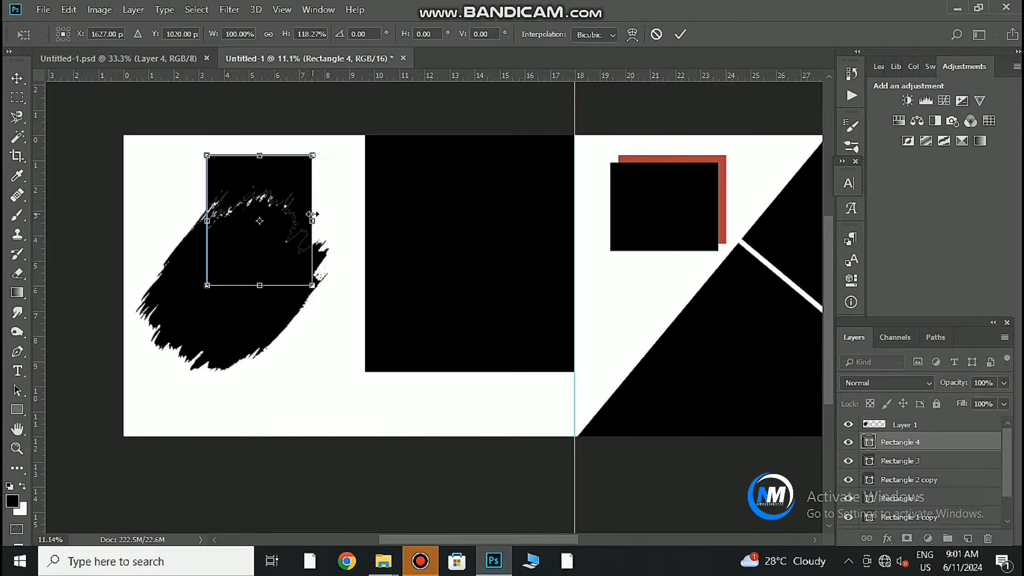
left_click_drag(270, 278, 268, 260)
left_click_drag(278, 171, 287, 173)
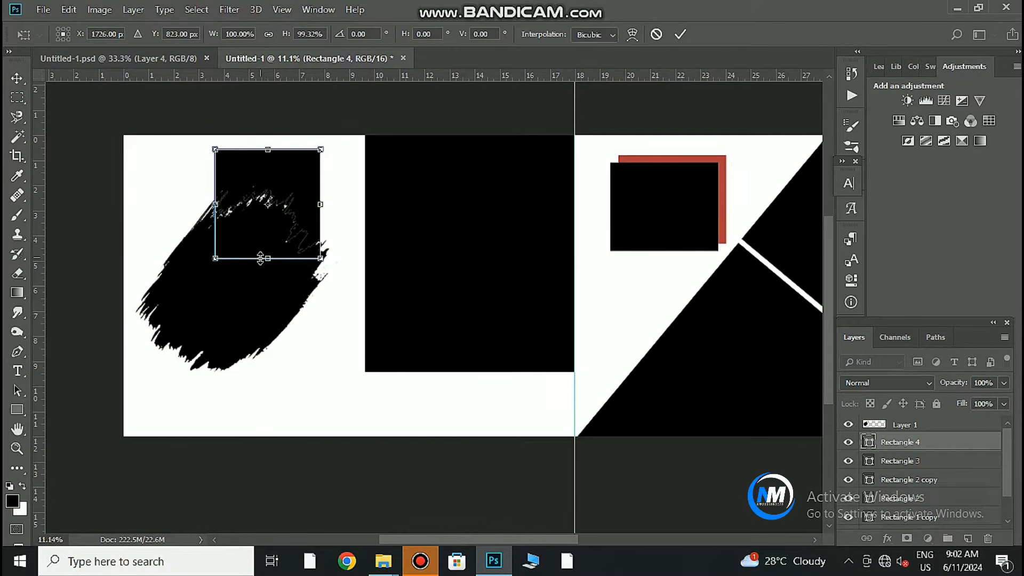
left_click(678, 34)
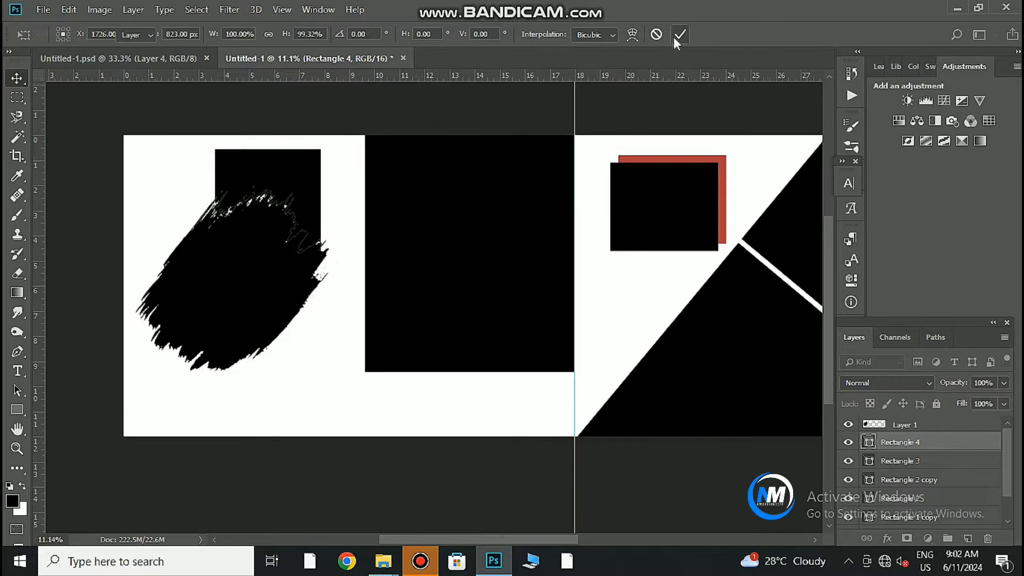
Add a black Stroke layer style to Rectangle 4.
double_click(1000, 441)
left_click(495, 314)
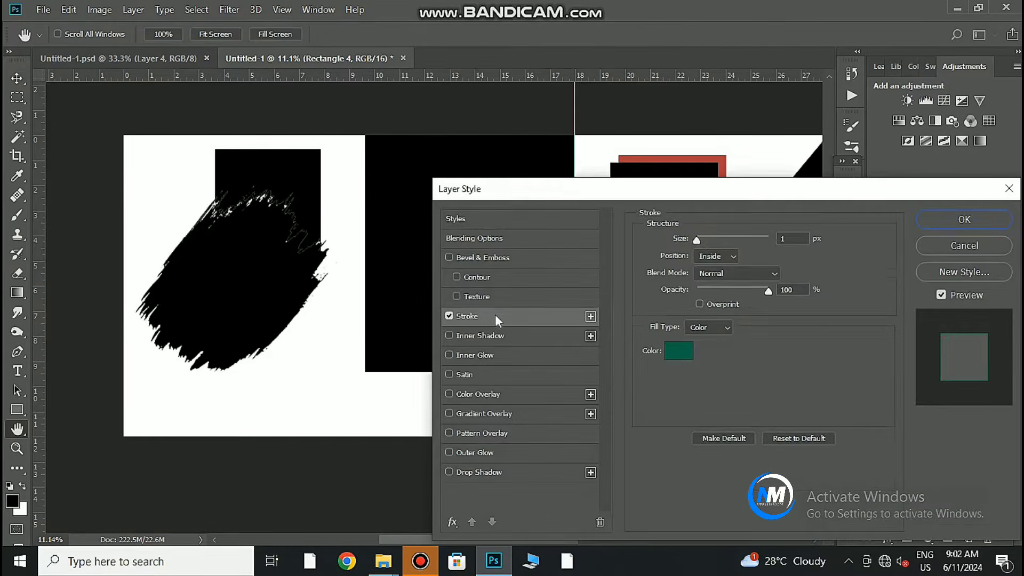
left_click(676, 349)
left_click(763, 364)
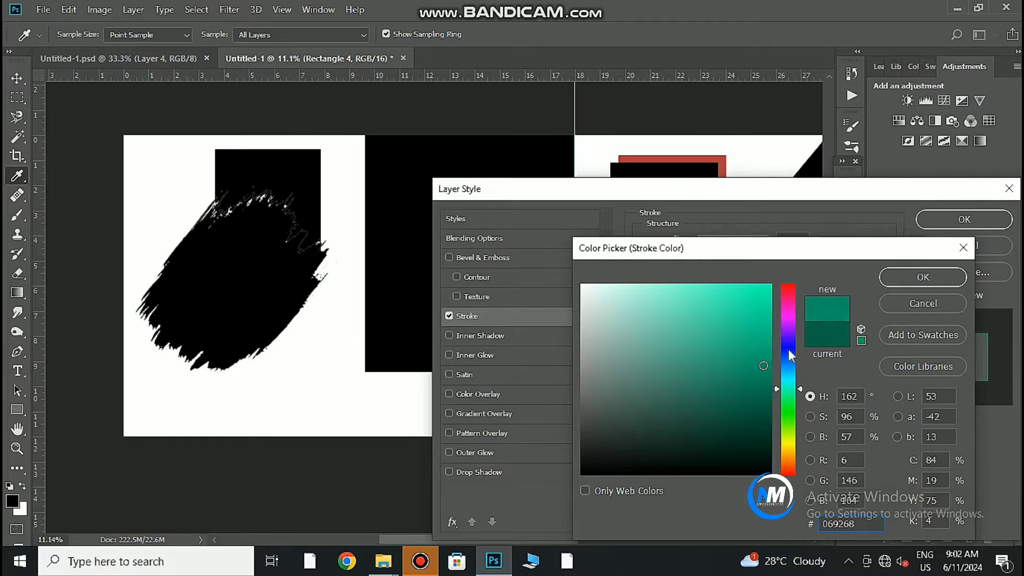
left_click_drag(789, 352, 788, 329)
left_click(769, 298)
left_click(788, 289)
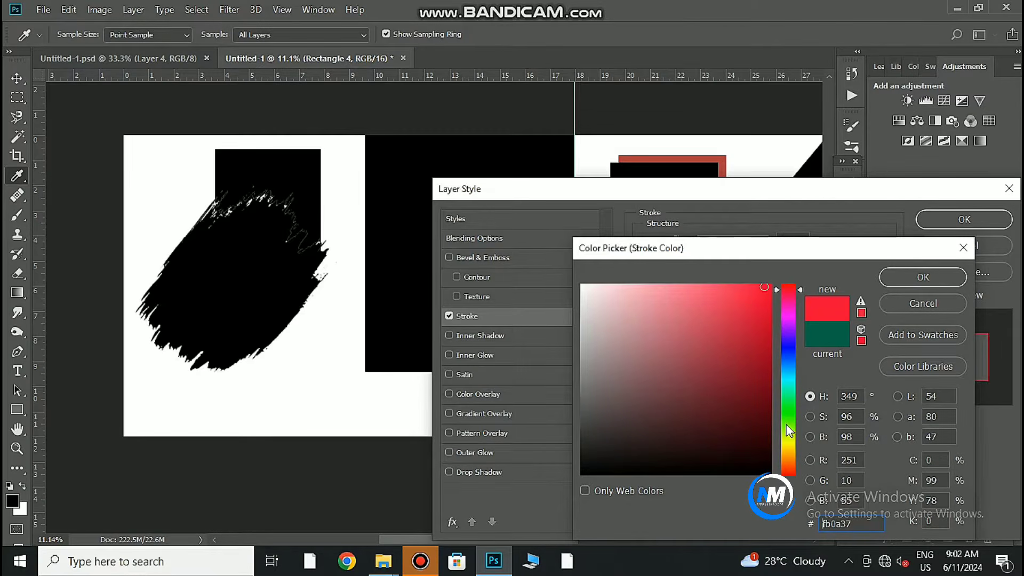
left_click(734, 470)
left_click(905, 278)
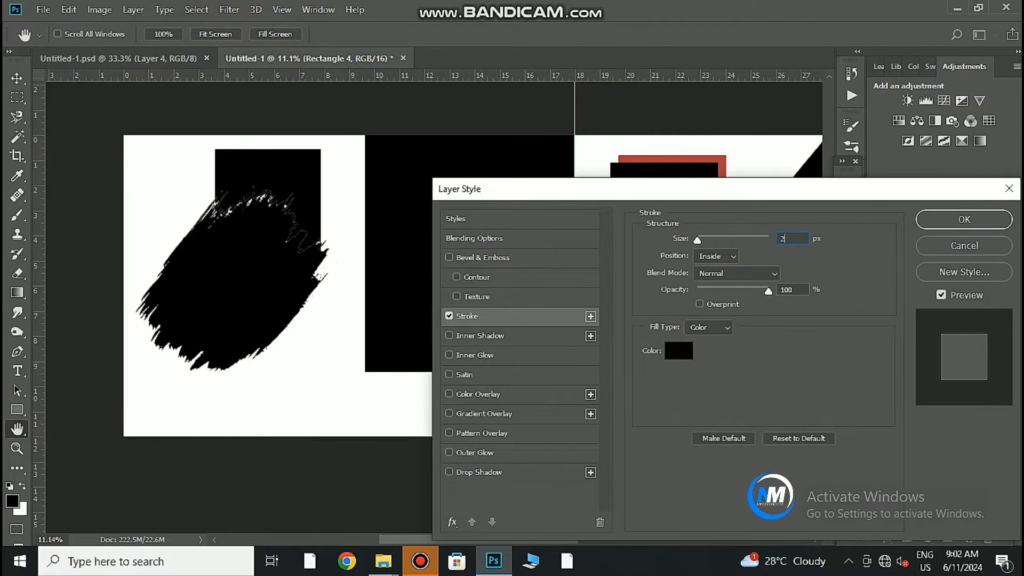
key("Return")
Set Rectangle 4's blend mode to Saturation so only its outline shows.
left_click(867, 381)
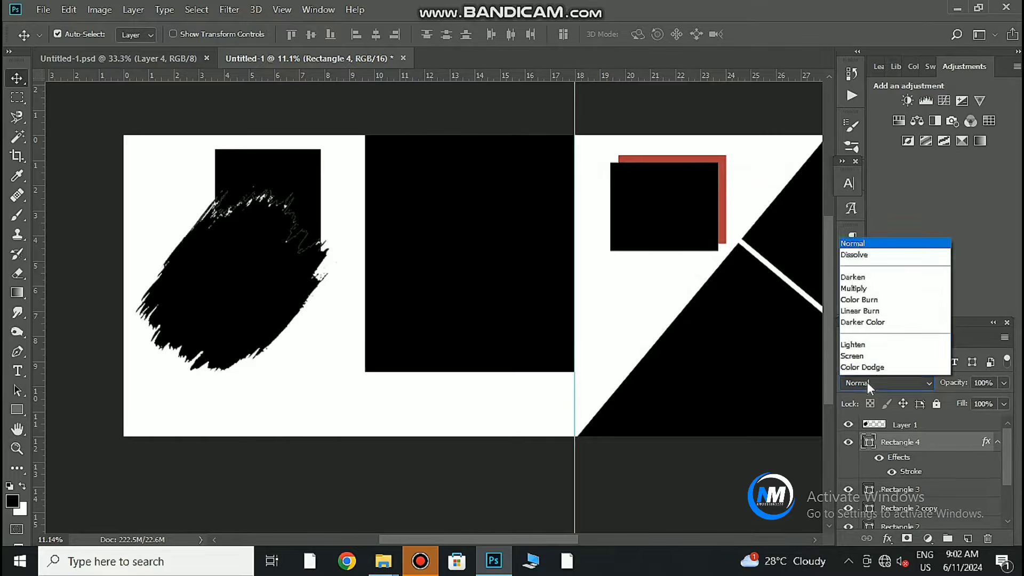
left_click(866, 347)
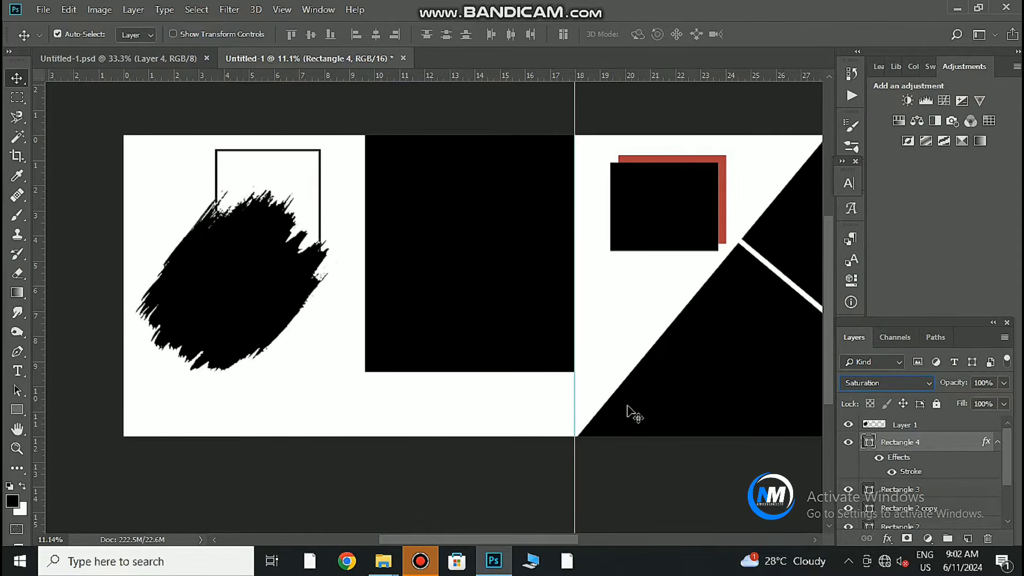
scroll(629, 411, "down", 1)
Drag the beach couple photo in from Downloads, apply Camera Raw Auto, and place it.
left_click(540, 387)
left_click(383, 561)
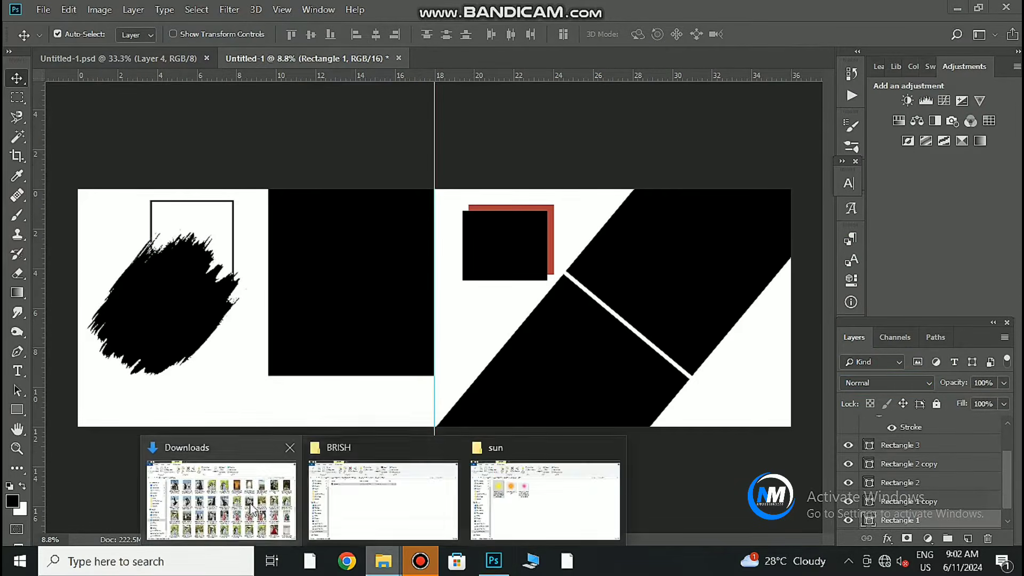
left_click(250, 509)
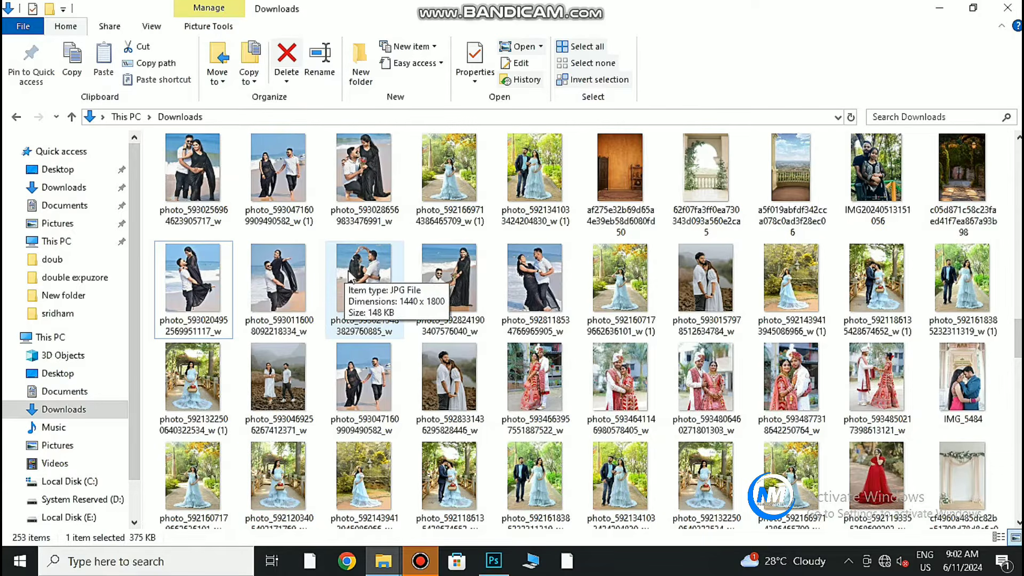
scroll(483, 302, "down", 3)
scroll(484, 303, "up", 9)
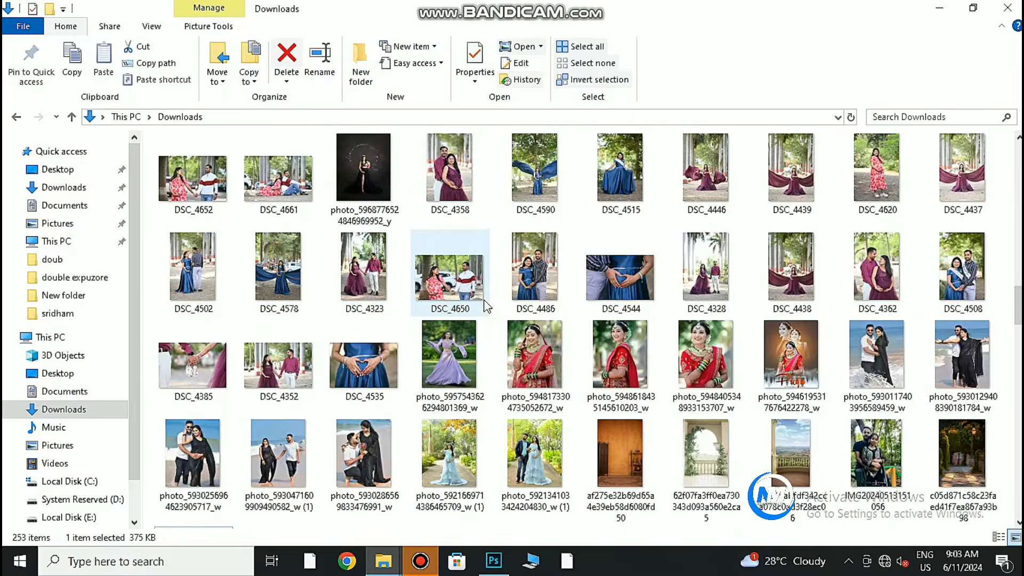
scroll(484, 303, "down", 4)
scroll(794, 281, "up", 2)
left_click_drag(194, 463, 516, 469)
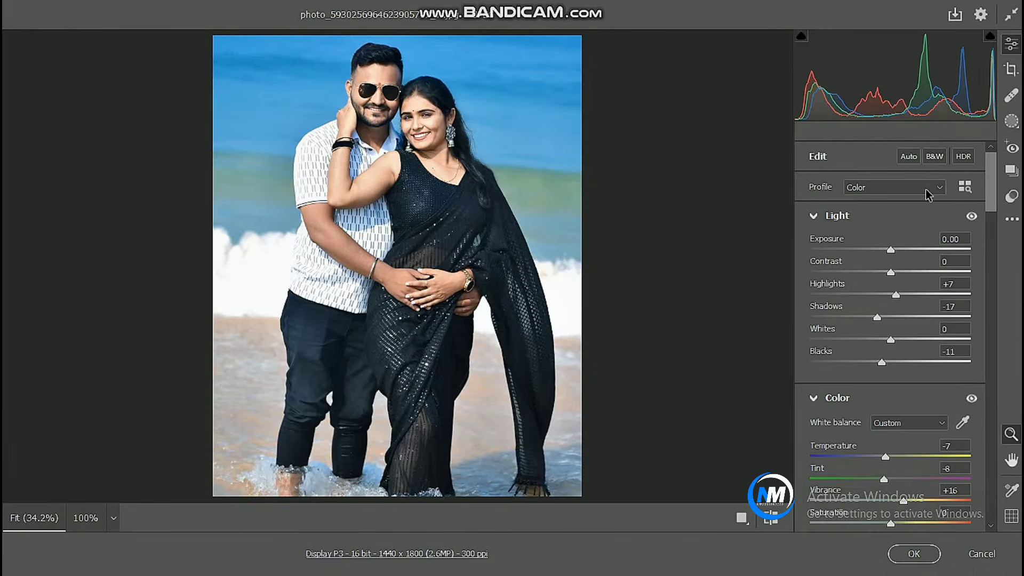
left_click(911, 158)
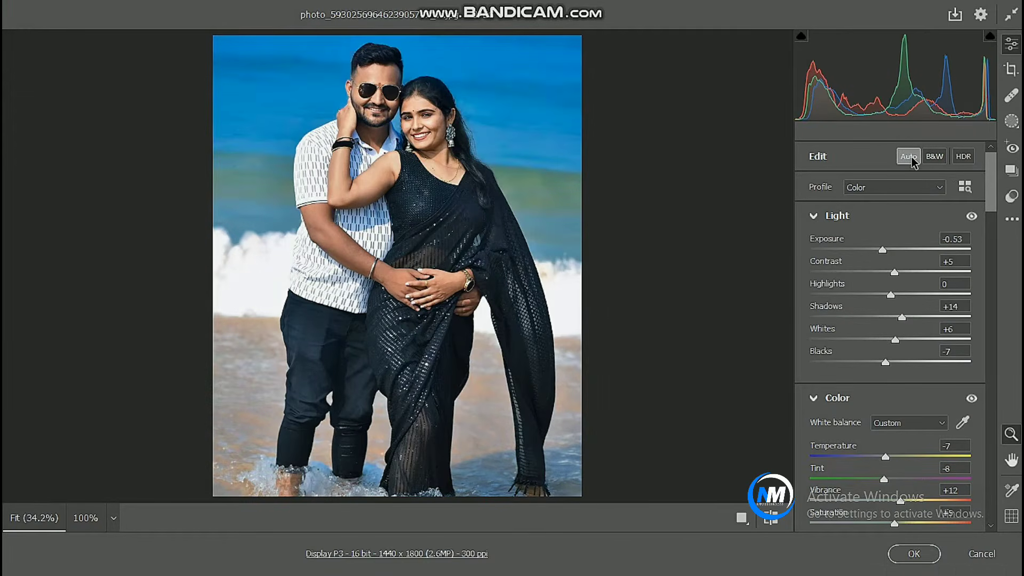
left_click(913, 553)
left_click_drag(617, 431, 666, 490)
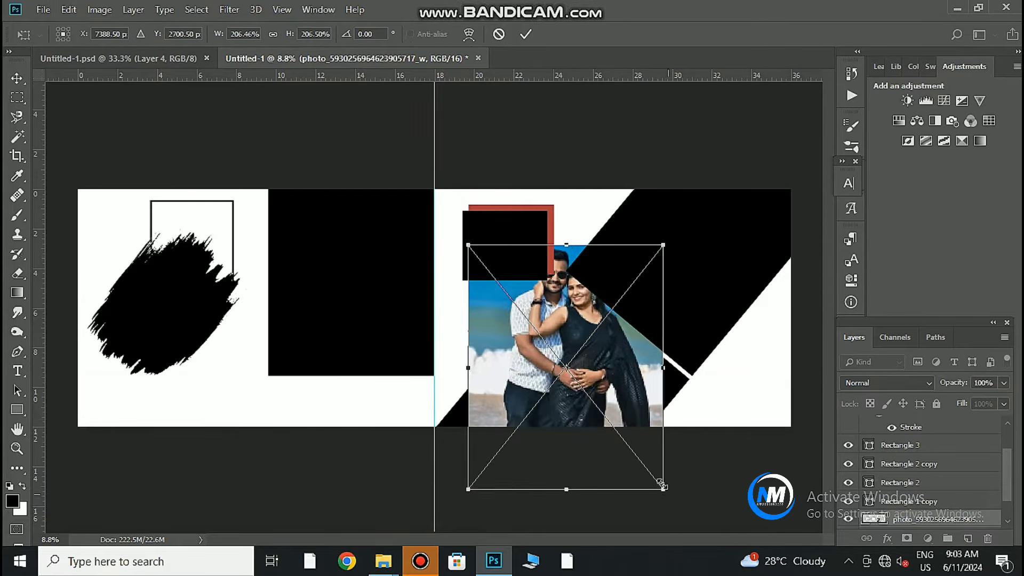
Scale the beach photo to about 171% and position it on the right page.
left_click_drag(590, 418, 592, 447)
left_click_drag(669, 522, 652, 503)
left_click_drag(593, 434, 589, 379)
key("Return")
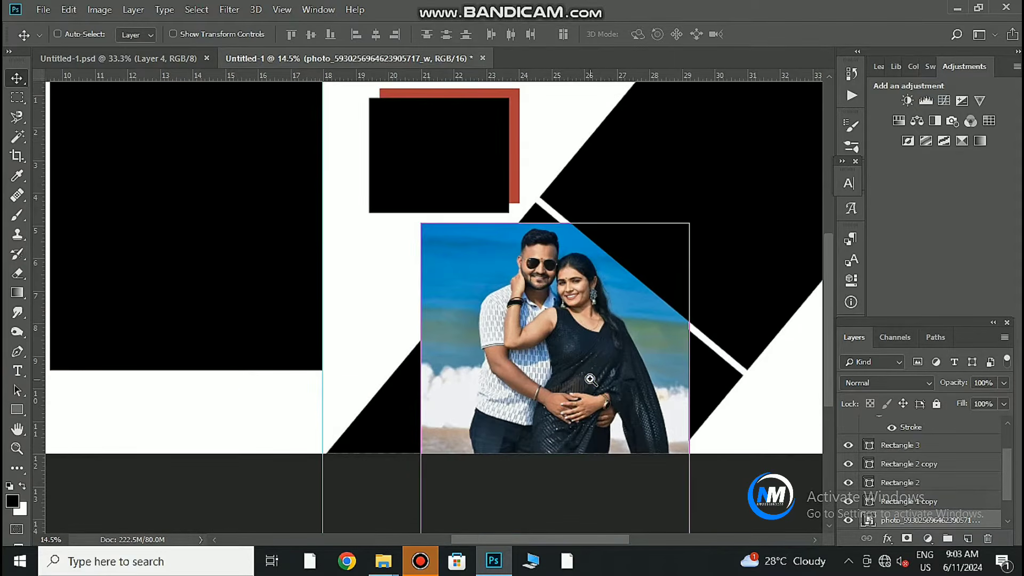
Darken the photo with Levels, lowering the midtones and slightly deepening the shadows.
key("ctrl+l")
left_click_drag(506, 84, 849, 104)
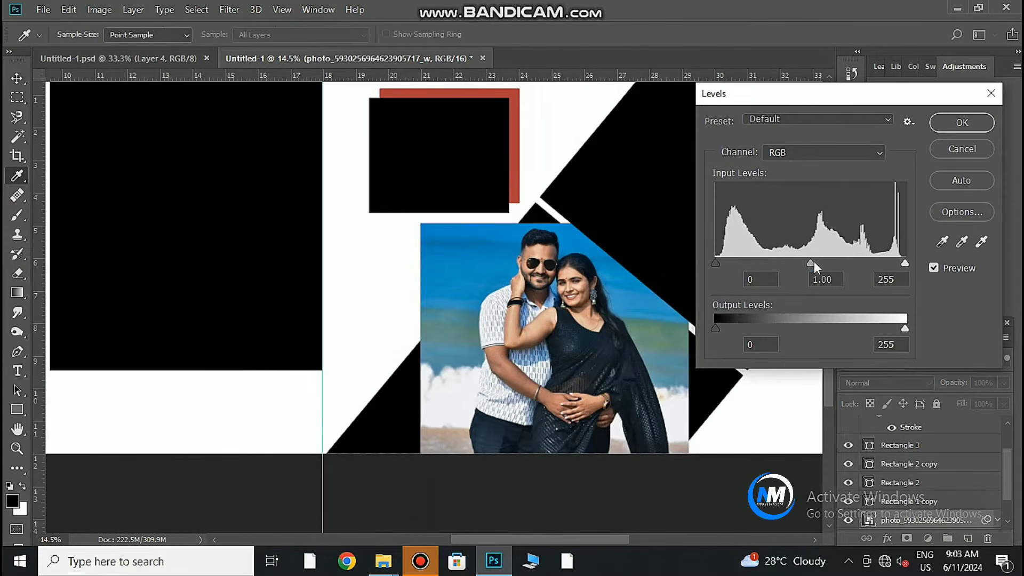
left_click_drag(814, 262, 821, 261)
mouse_move(904, 262)
left_mouse_down()
mouse_move(887, 260)
mouse_move(908, 261)
left_mouse_up()
left_click_drag(715, 262, 718, 262)
left_click(948, 124)
Clip the beach couple photo into the diagonal triangle shape on the right page.
key("v")
right_click(953, 529)
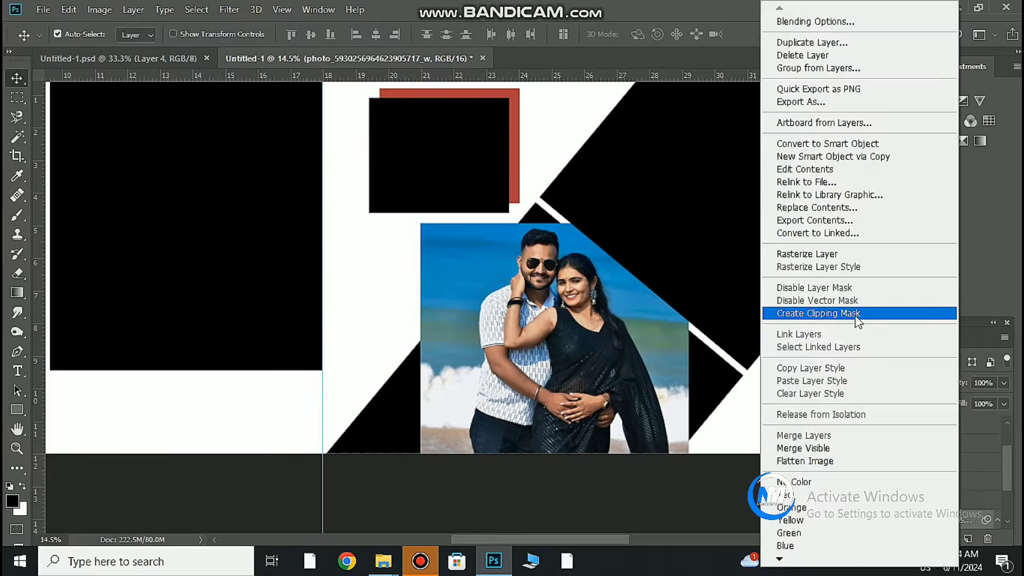
left_click(832, 313)
Copy a sky strip to its own layer, stretch it up to the red bar, and clip it into the shape.
key("m")
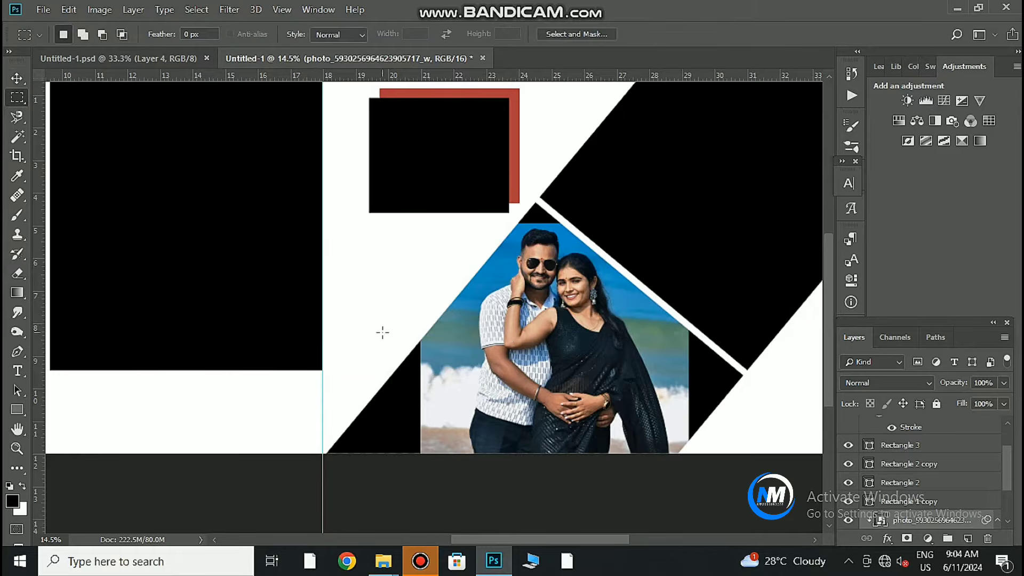
left_click(542, 295, "ctrl")
right_click(561, 234)
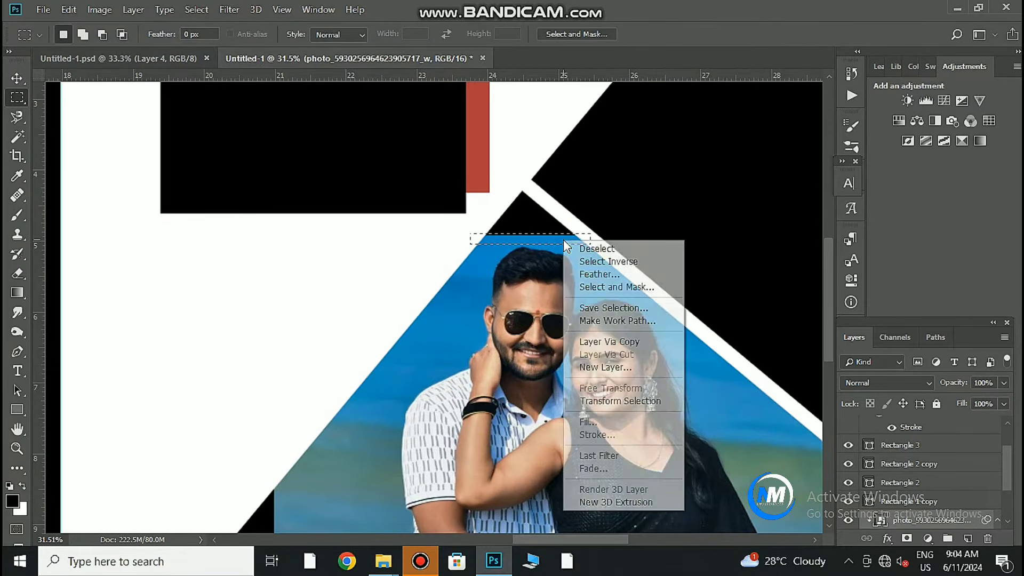
left_click(587, 339)
key("ctrl+t")
left_click_drag(535, 246, 533, 182)
left_click(680, 34)
right_click(966, 518)
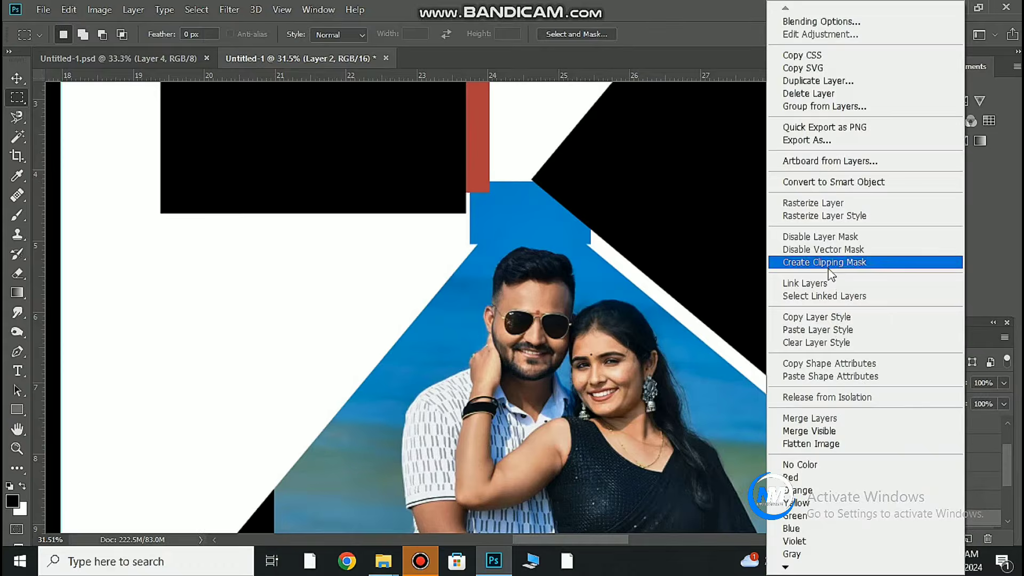
left_click(831, 265)
Copy another area of the photo, widen it leftward over the gap, and clip it into the diagonal shape.
scroll(941, 509, "down", 3)
left_click(941, 498)
scroll(501, 418, "down", 2)
scroll(501, 418, "down", 3)
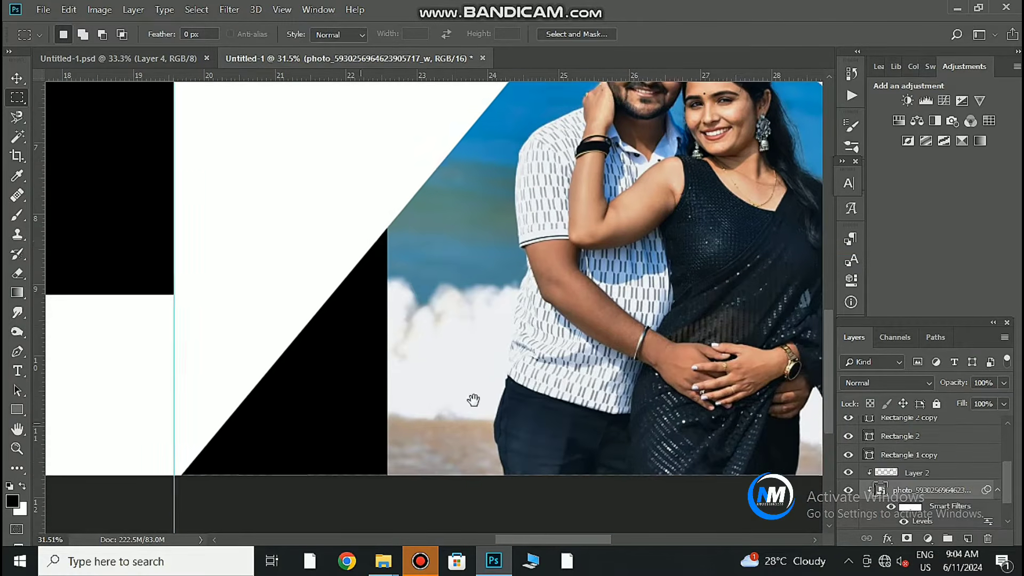
mouse_move(355, 196)
left_mouse_down()
mouse_move(468, 434)
mouse_move(460, 474)
left_mouse_up()
right_click(403, 388)
left_click(447, 221)
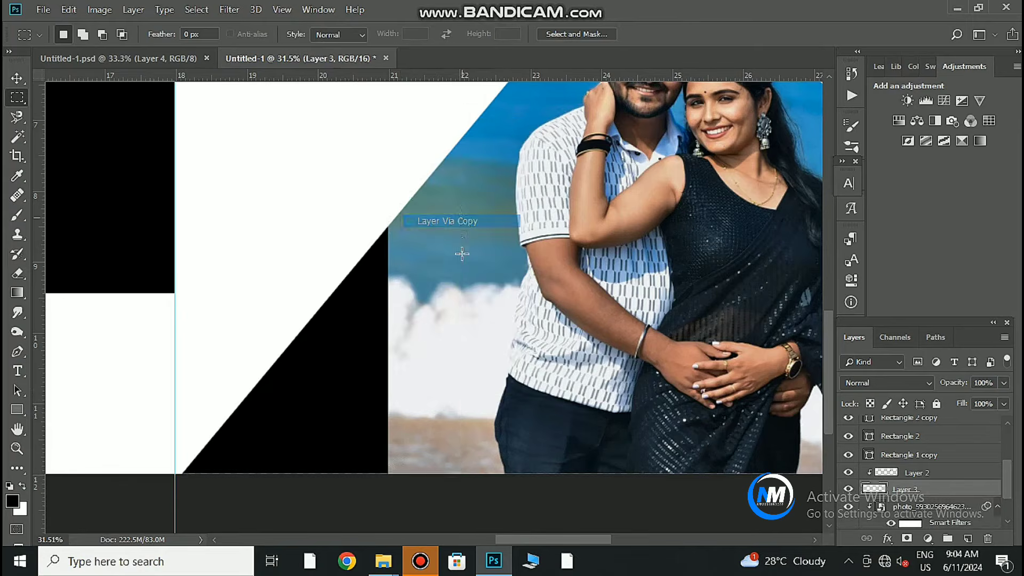
key("ctrl+t")
left_click_drag(389, 336, 175, 355)
left_click(679, 34)
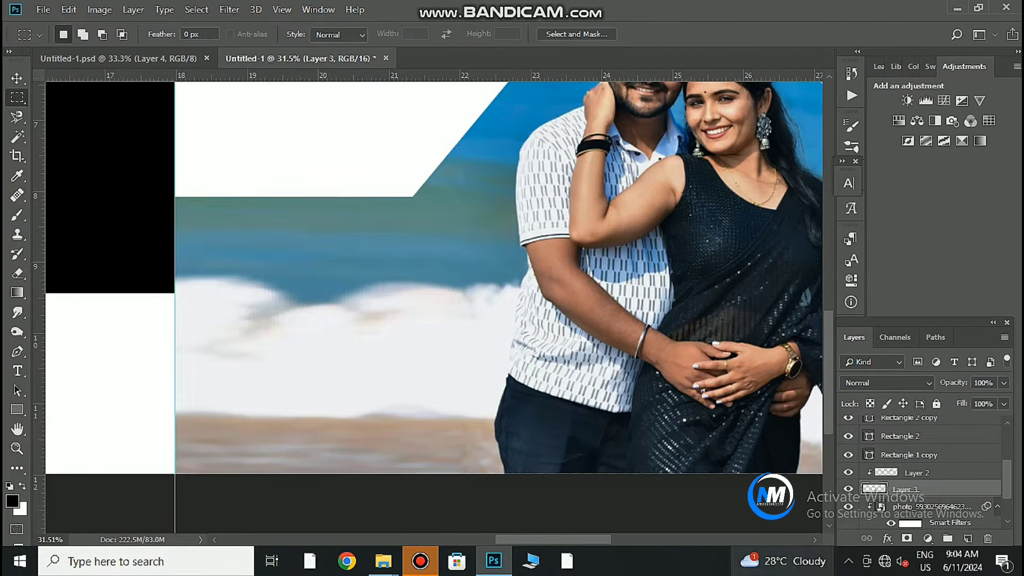
right_click(964, 488)
left_click(853, 265)
Copy a strip beside the remaining gap, stretch it rightward, and clip it into the triangle.
scroll(559, 392, "right", 10)
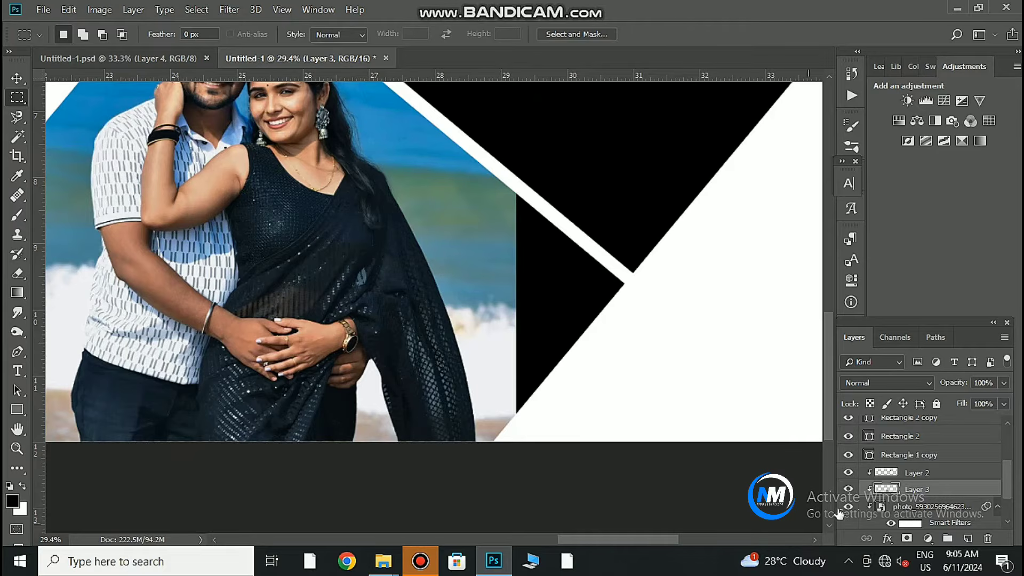
left_click(939, 490)
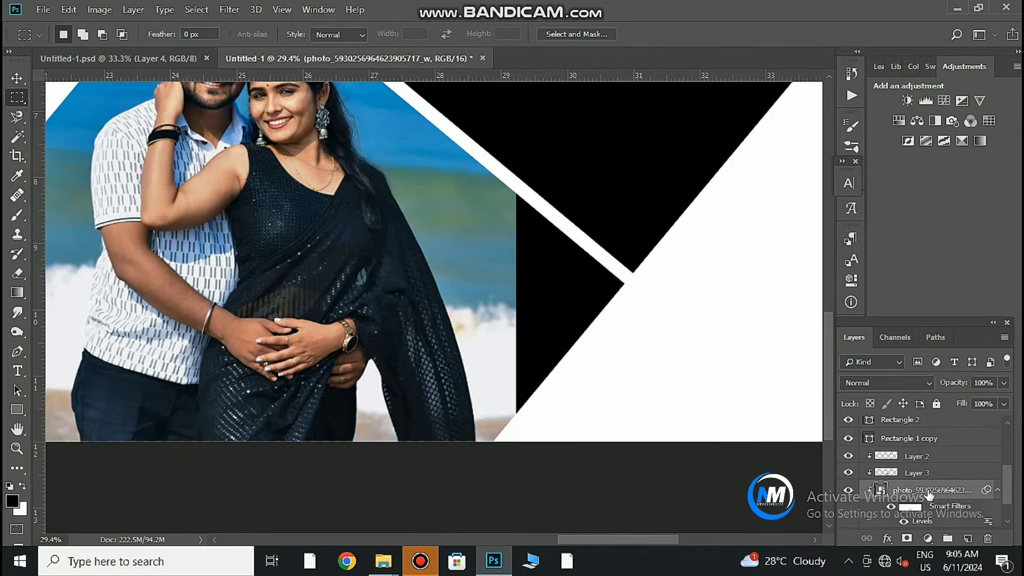
left_click_drag(522, 279, 623, 423)
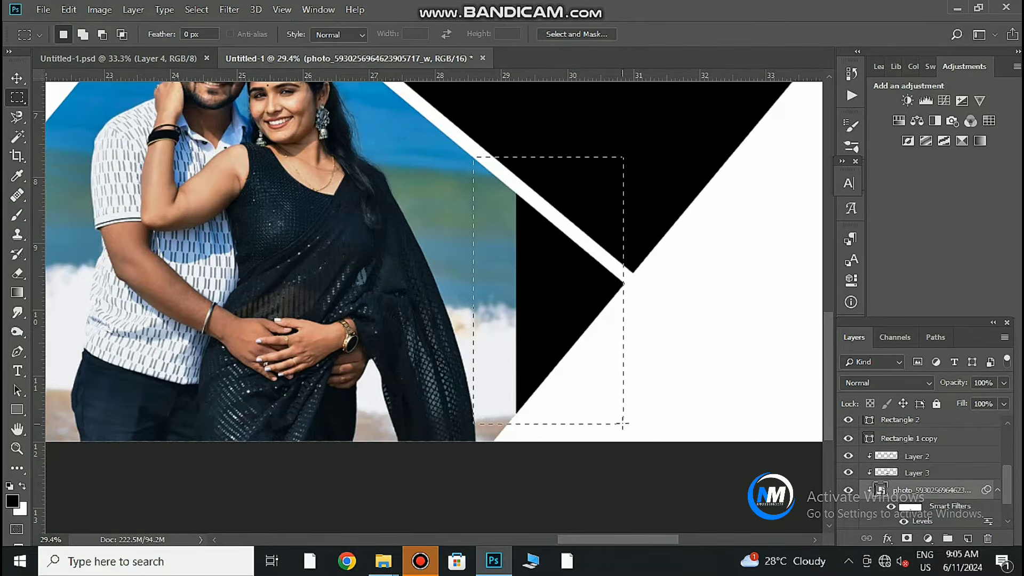
left_click_drag(517, 337, 517, 337)
right_click(501, 331)
left_click(525, 156)
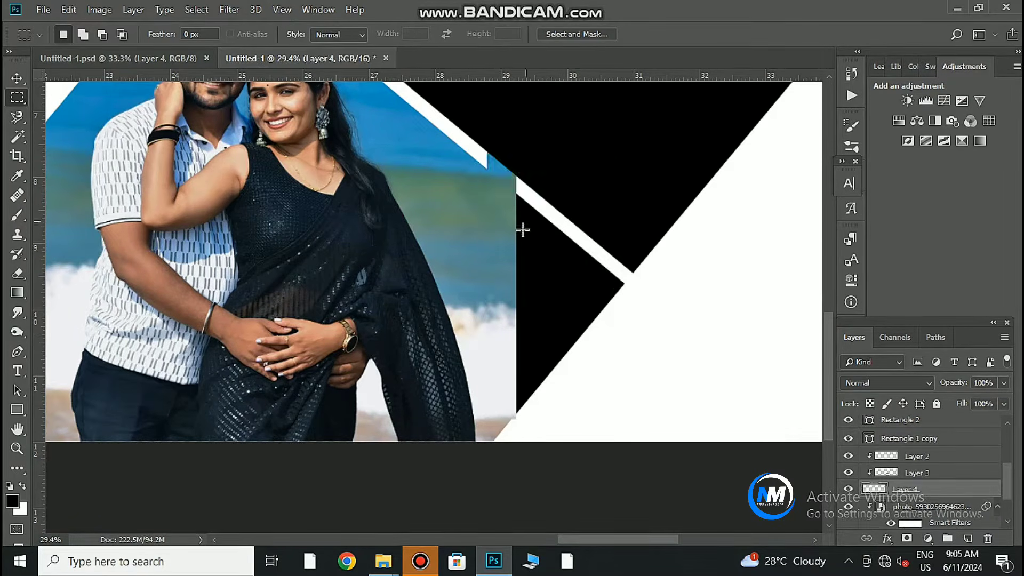
key("ctrl+t")
left_click_drag(516, 287, 622, 319)
key("Return")
right_click(945, 491)
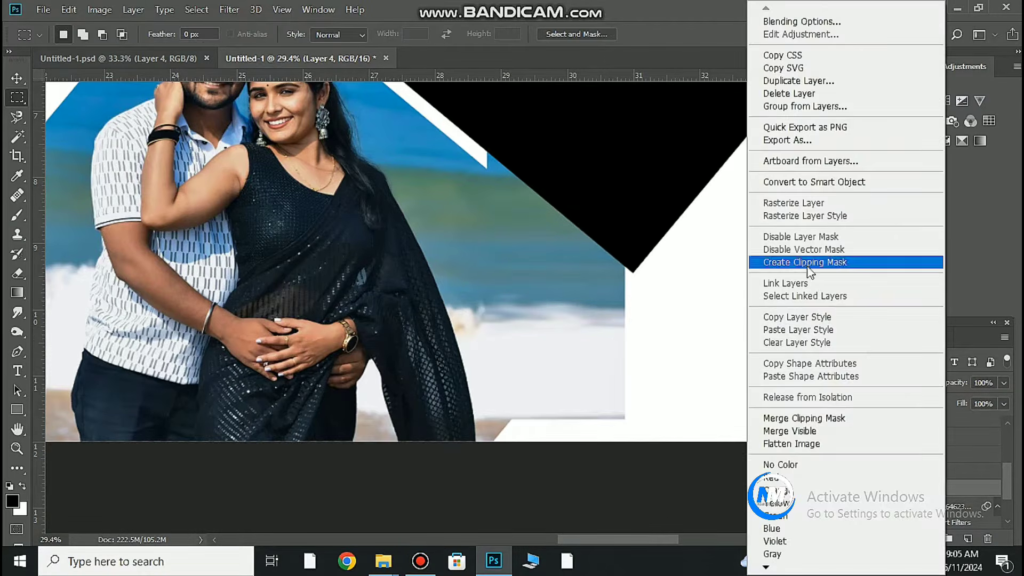
left_click(821, 263)
Select the upper diagonal frame and drag the couple-in-the-waves photo in from Downloads.
scroll(542, 354, "down", 3)
left_click(17, 79)
left_click_drag(586, 120, 476, 286)
left_click(454, 313)
left_click(498, 557)
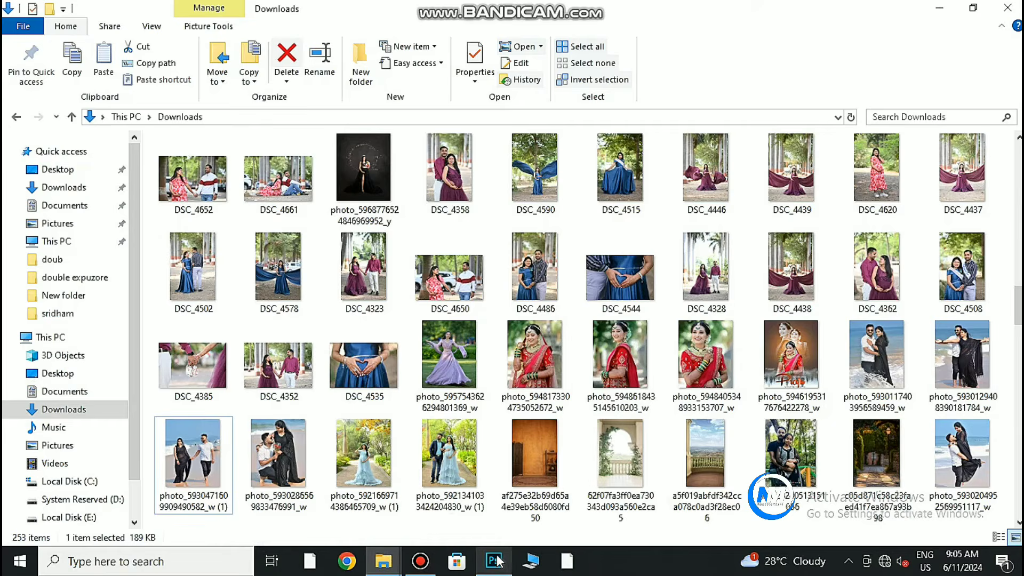
left_click_drag(878, 362, 545, 415)
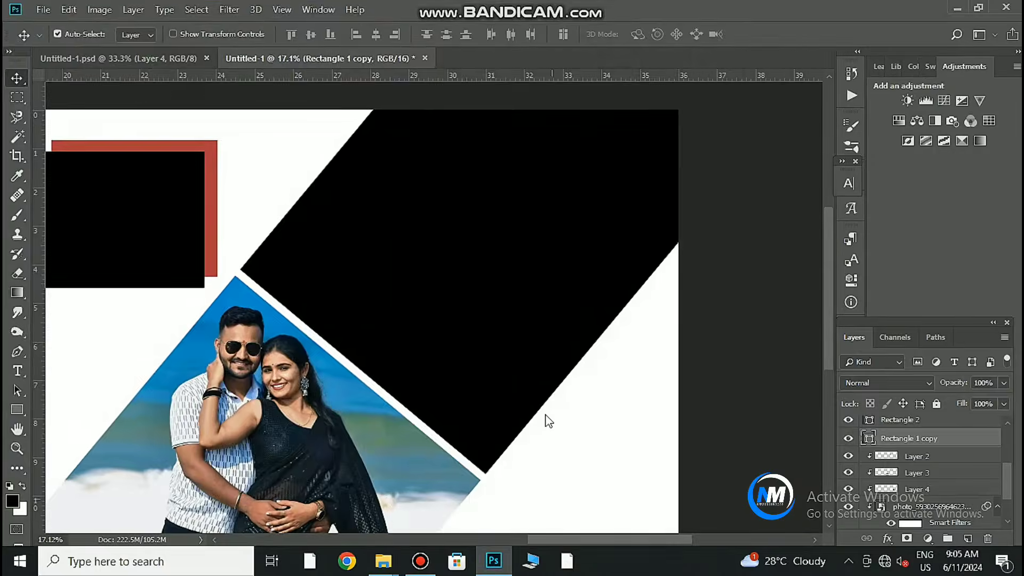
Lower the photo's exposure slightly in Camera Raw, place it at about 160%, and clip it into the upper frame.
left_click_drag(887, 249, 883, 250)
left_click(913, 552)
left_click_drag(375, 315, 464, 261)
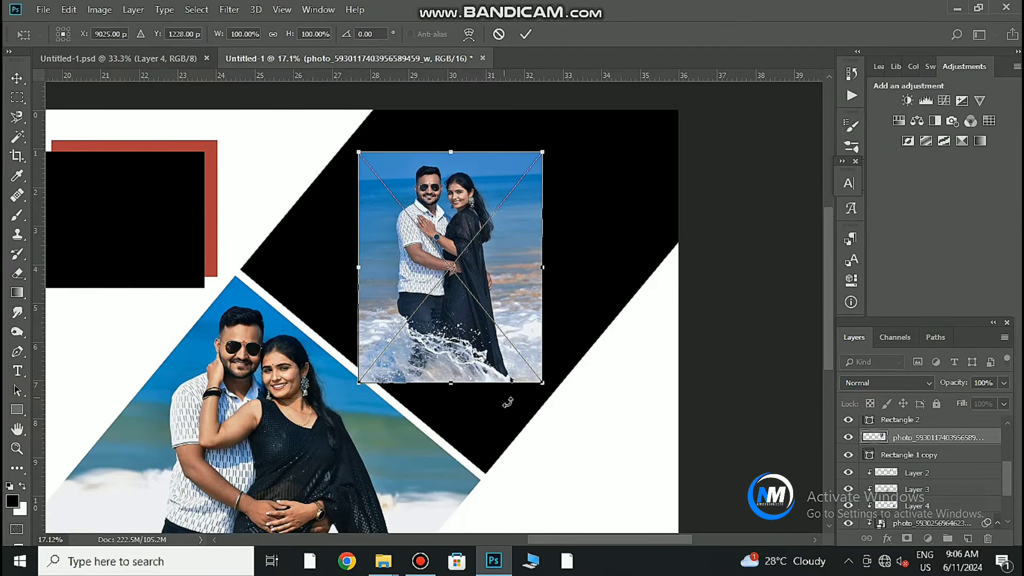
left_click_drag(542, 381, 599, 452)
left_click_drag(537, 400, 580, 423)
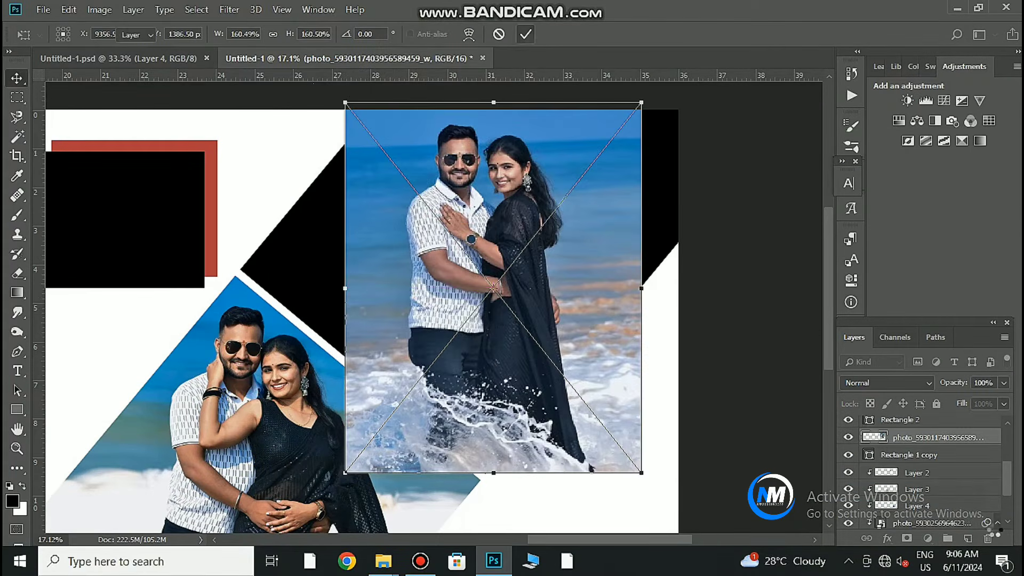
key("Return")
left_click(969, 446, "alt")
Shift the photo down in the frame and enlarge it to about 204%.
key("ctrl+0")
mouse_move(721, 275)
left_mouse_down()
mouse_move(721, 288)
mouse_move(731, 278)
left_mouse_up()
key("ctrl+t")
left_click_drag(787, 392, 798, 403)
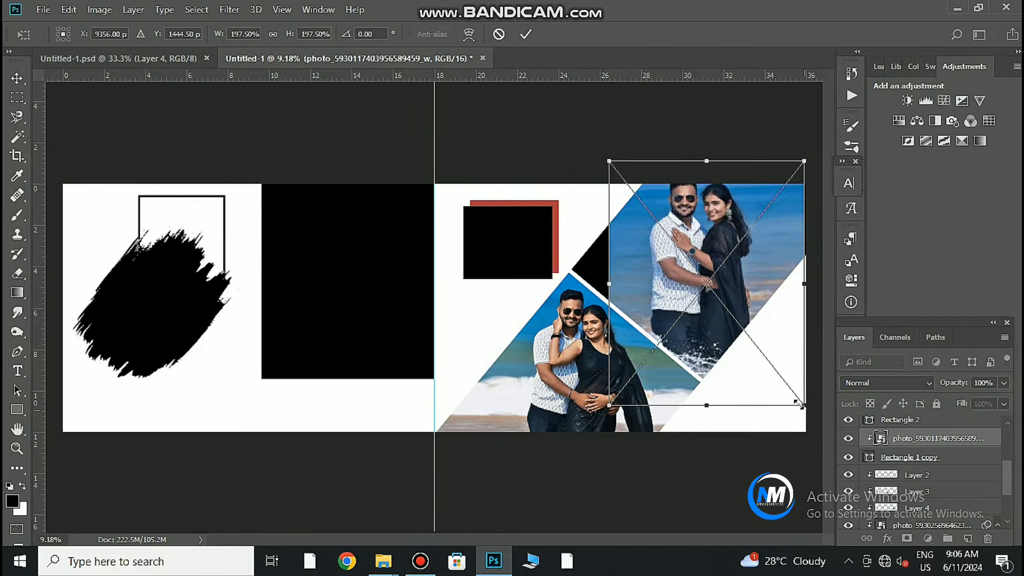
left_click_drag(779, 363, 779, 381)
left_click_drag(806, 426, 810, 431)
key("Return")
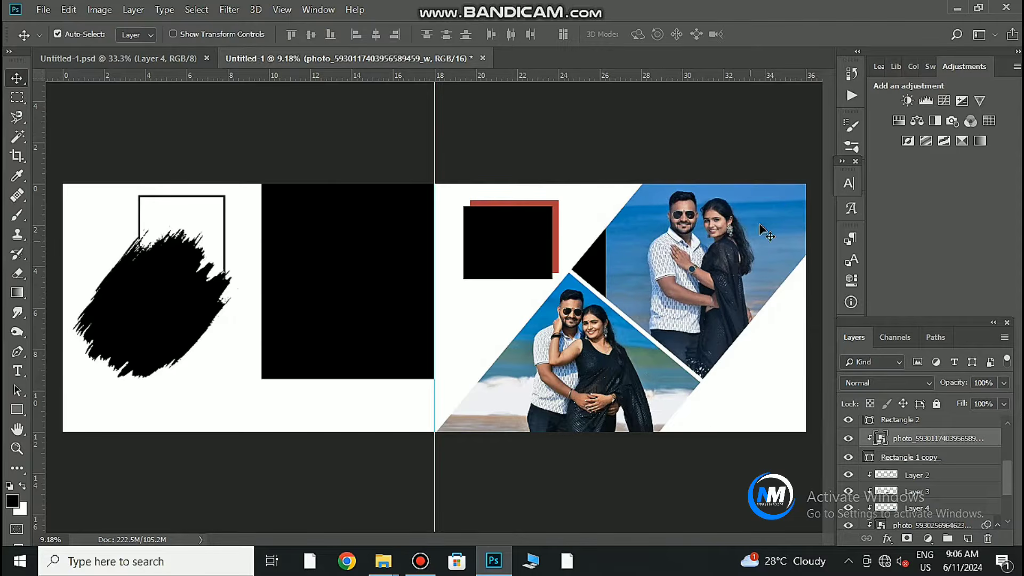
Darken the photo's midtones to 0.94 with Levels.
key("ctrl+l")
left_click_drag(810, 262, 814, 262)
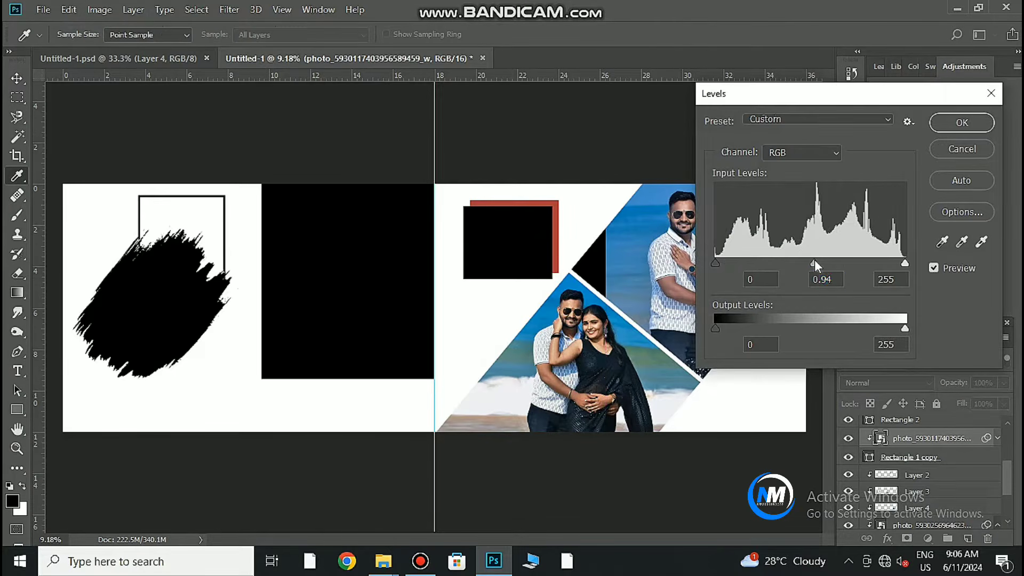
left_click(961, 122)
Patch the missing sky with a copied sky strip widened leftward and clipped into the frame.
scroll(644, 295, "up", 3)
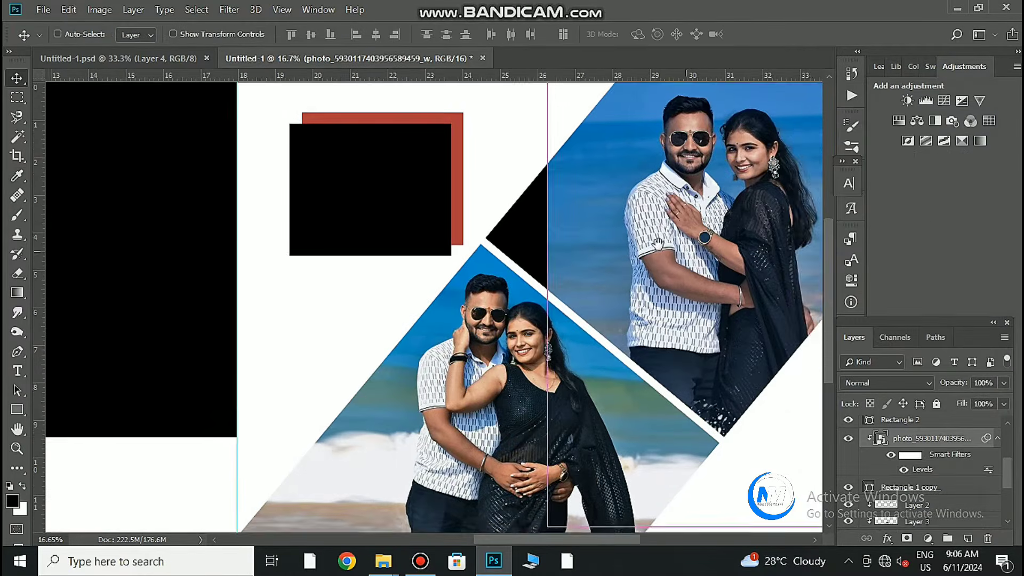
key("m")
right_click(607, 336)
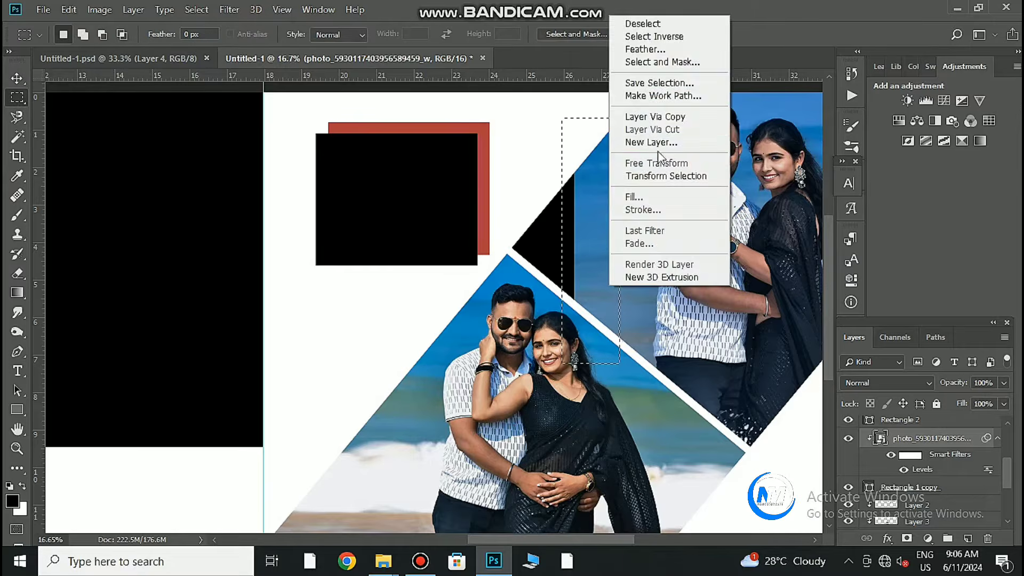
left_click(655, 121)
key("ctrl+t")
left_click_drag(562, 241, 500, 241)
left_click(680, 35)
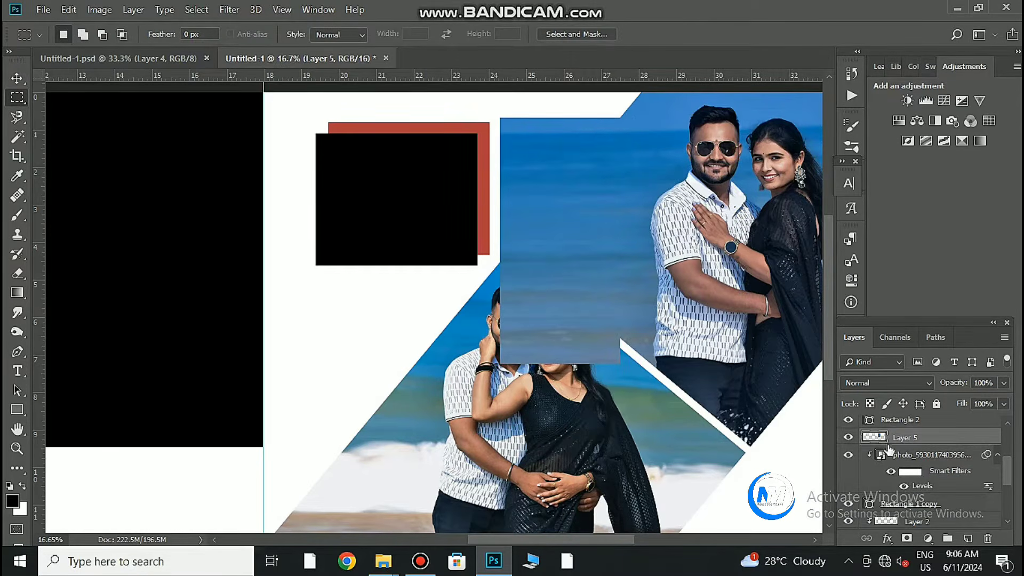
right_click(971, 438)
left_click(848, 263)
scroll(754, 328, "down", 1)
Select the small top rectangle frame and drag the heart-pose beach photo in from Downloads.
left_click_drag(651, 332, 708, 314)
left_click(16, 79)
left_click(491, 219)
left_click(498, 562)
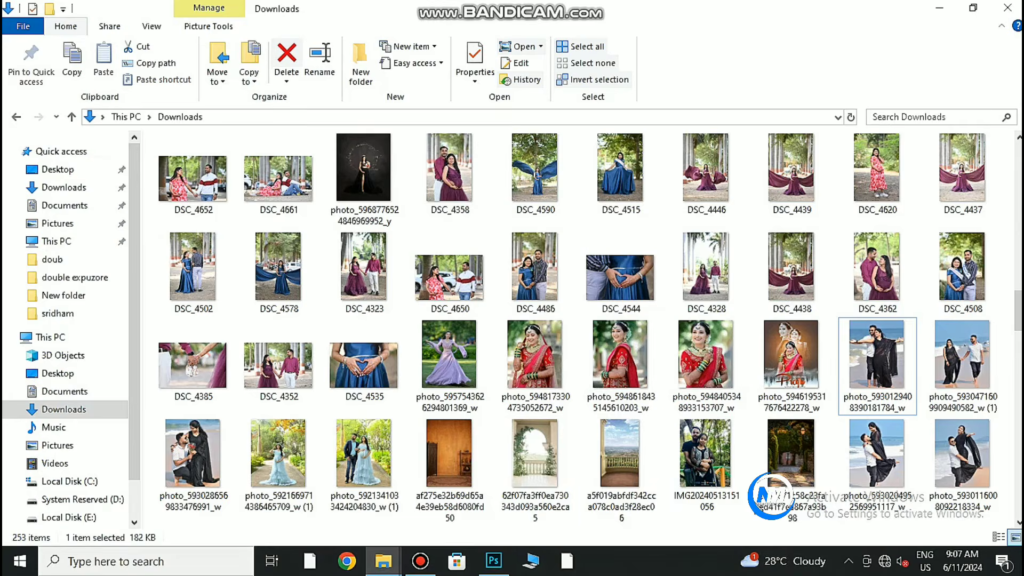
scroll(621, 421, "down", 2)
left_click_drag(195, 376, 521, 387)
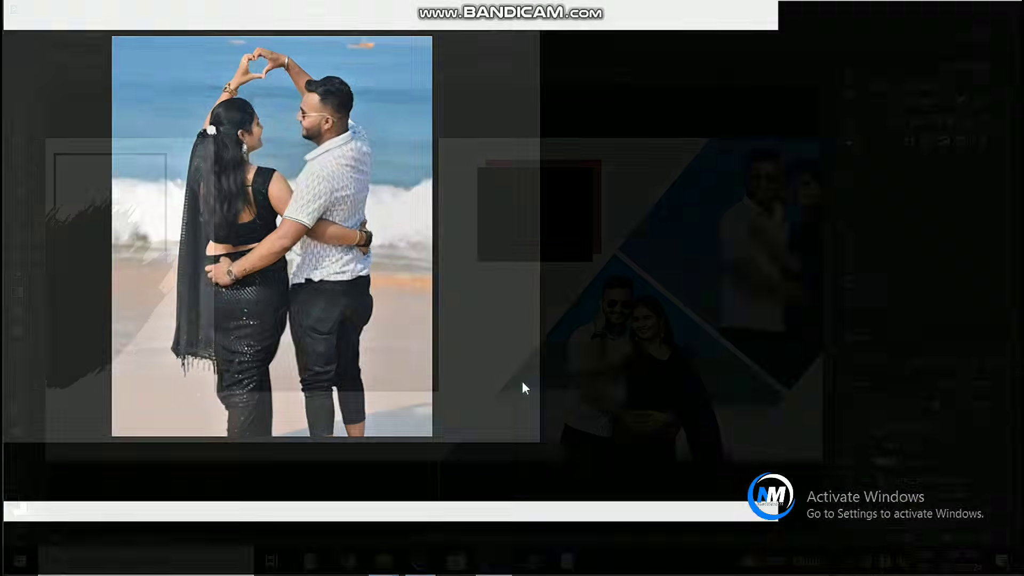
Place the heart-pose photo and clip it into the small top frame.
left_click(918, 560)
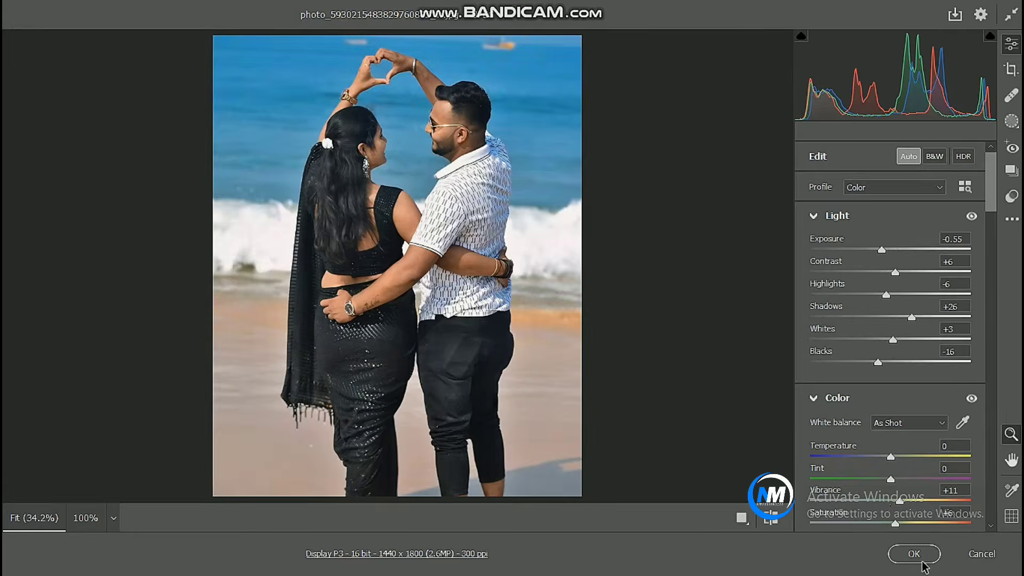
key("Return")
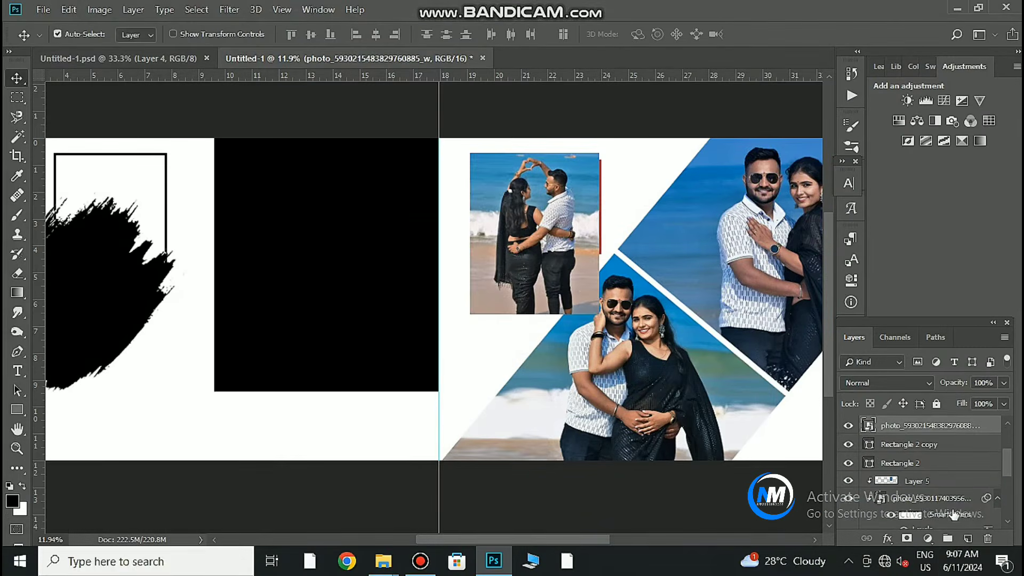
left_click(947, 433, "alt")
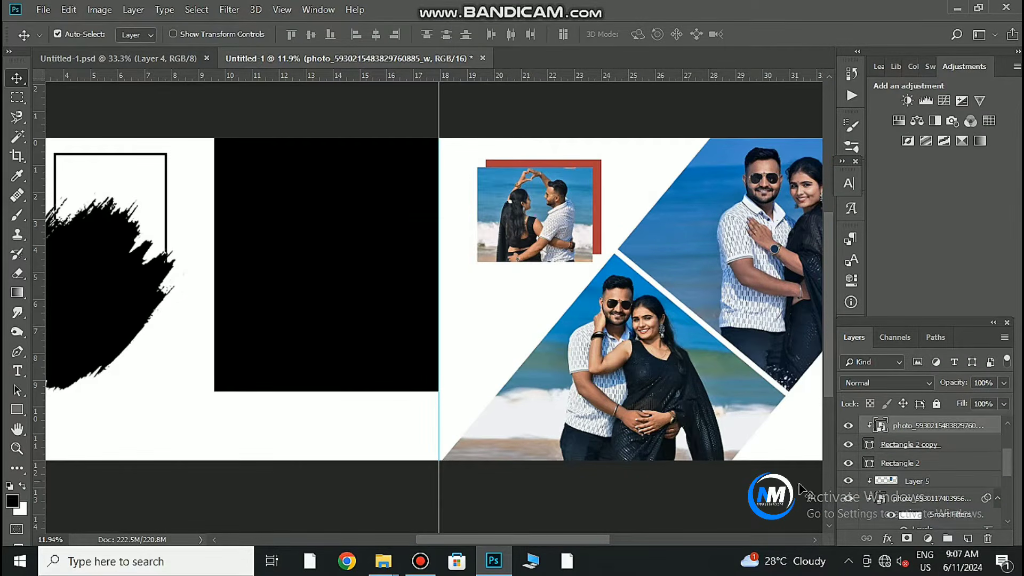
Apply Levels with midtones 0.91 and black point 3.
key("ctrl+l")
left_click_drag(812, 261, 816, 261)
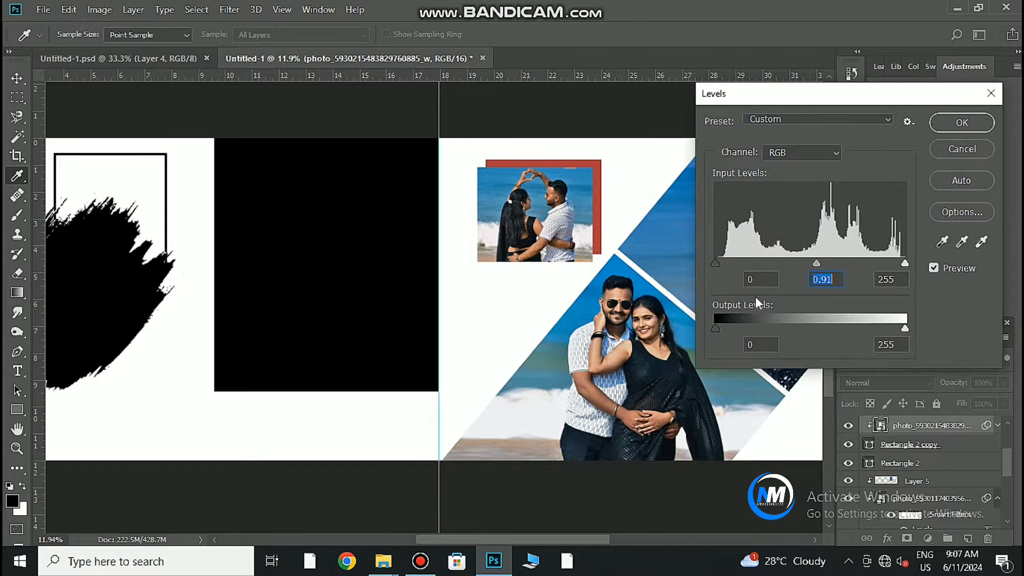
left_click(747, 278)
type("3")
left_click(961, 122)
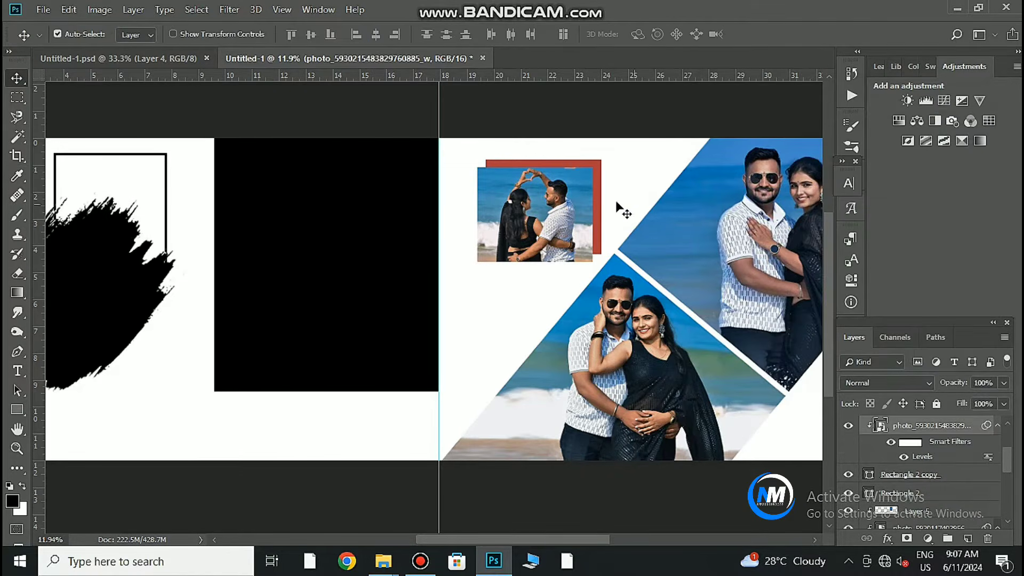
Recolour the red backing rectangle to a dark slate sampled from the photo.
left_click(598, 231)
double_click(869, 499)
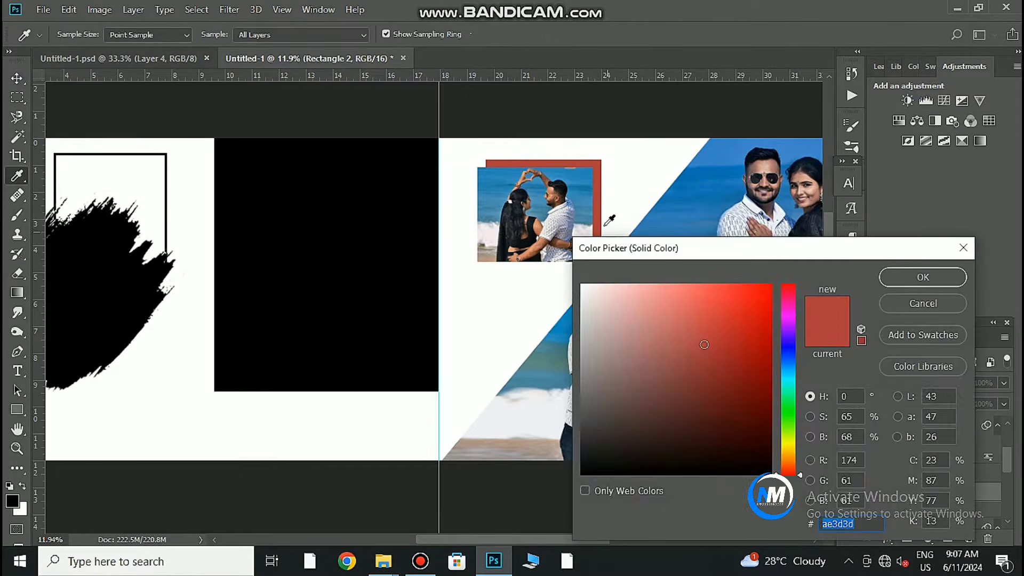
left_click(523, 236)
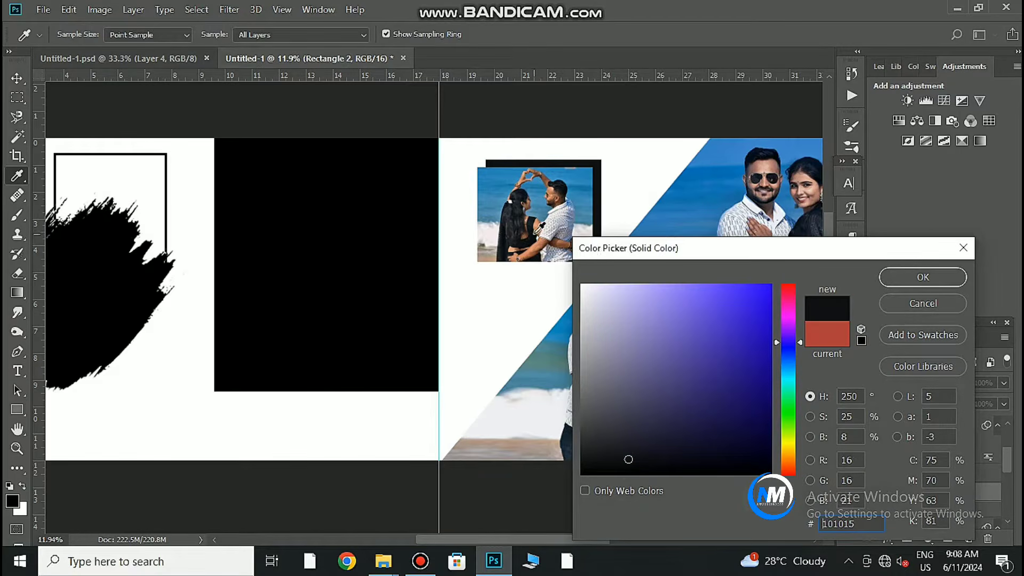
left_click(530, 231)
left_click_drag(632, 455, 615, 428)
left_click(947, 282)
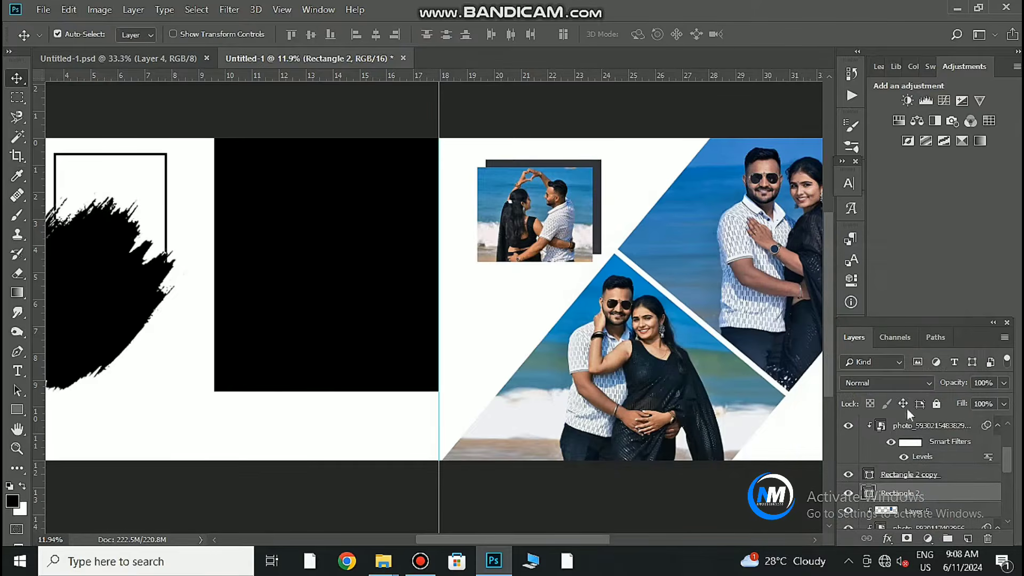
Select the large black frame on the left page and drag the arms-outstretched photo in.
left_click_drag(726, 356, 688, 352)
left_click(427, 318)
left_click_drag(401, 314, 457, 321)
left_click_drag(442, 304, 522, 342)
left_click_drag(522, 307, 521, 258)
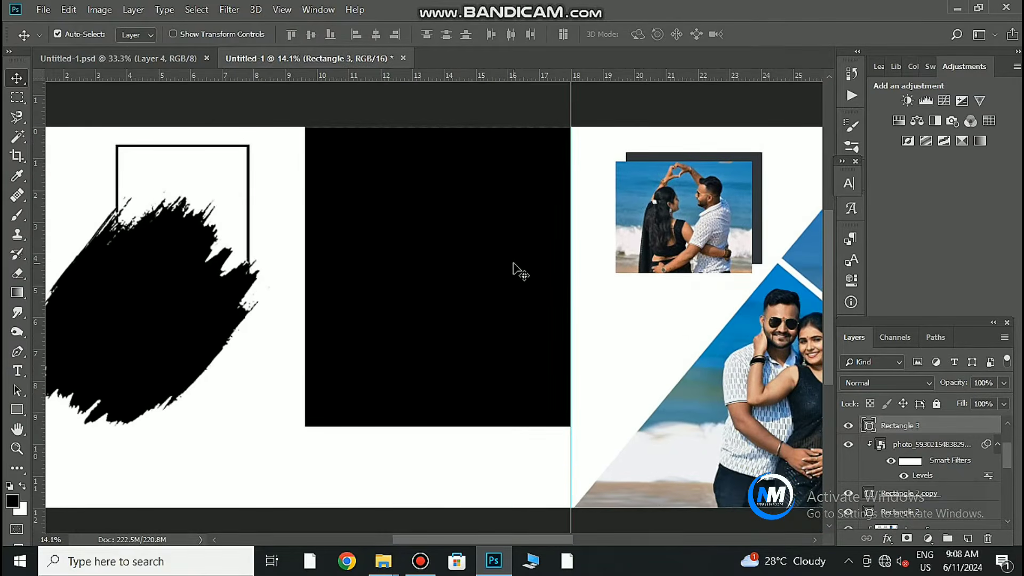
left_click(494, 561)
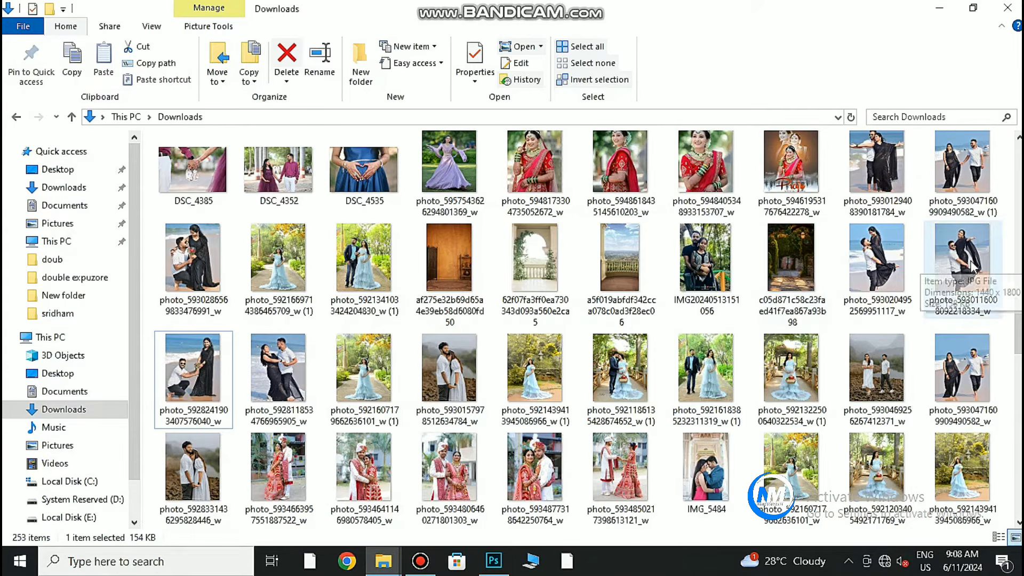
left_click_drag(878, 174, 530, 363)
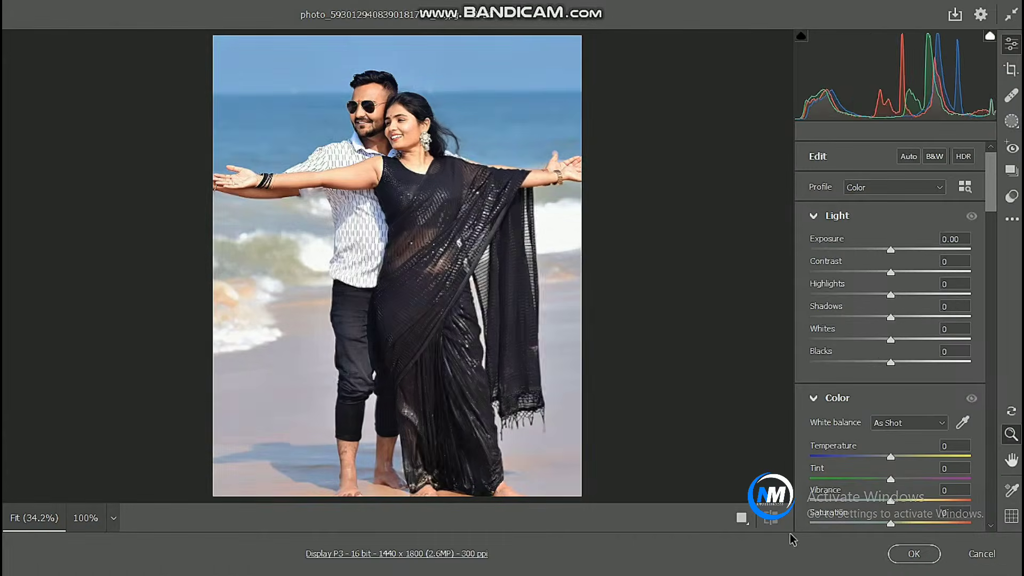
Auto-tone the photo, place it at about 177%, clip it into the frame with Ctrl+Alt+G, and apply Levels.
left_click(908, 157)
left_click(914, 553)
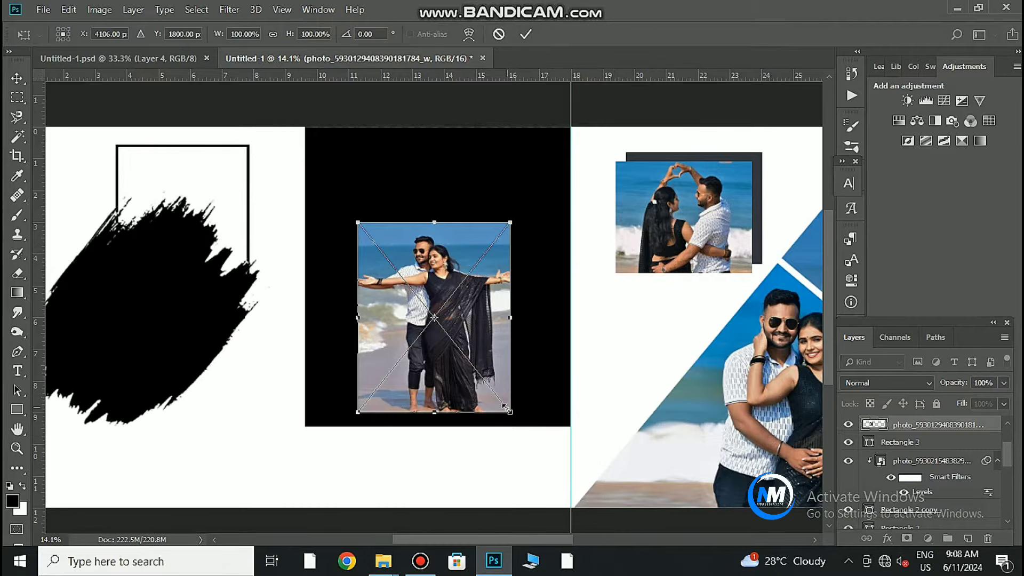
left_click_drag(505, 408, 577, 445)
key("Return")
key("ctrl+alt+g")
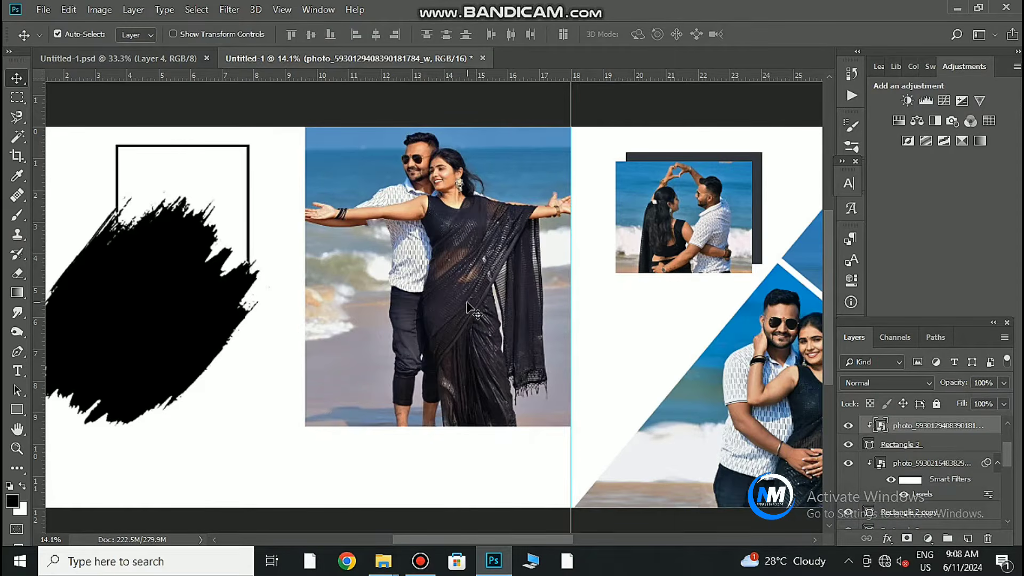
key("ctrl+l")
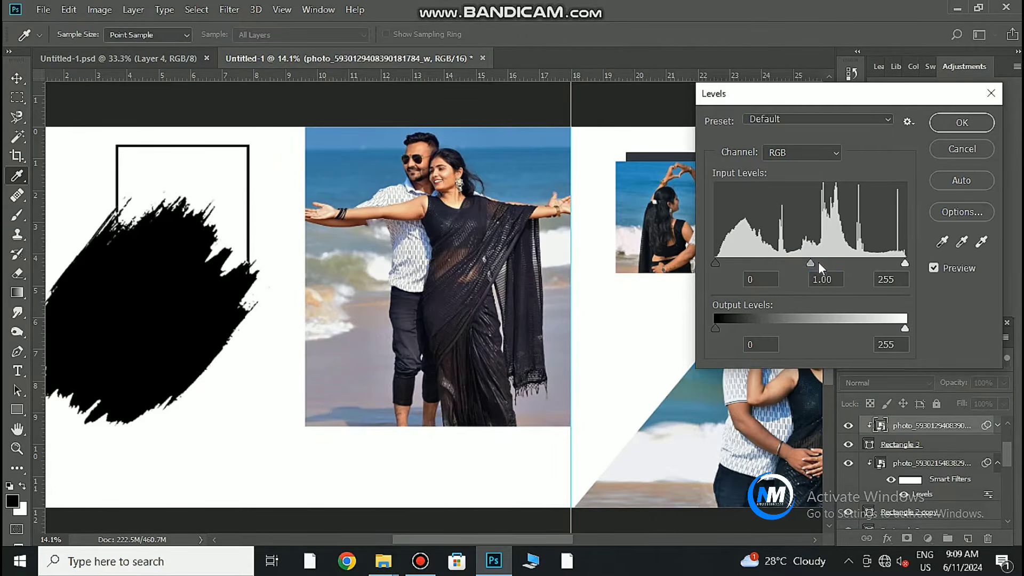
left_click(954, 123)
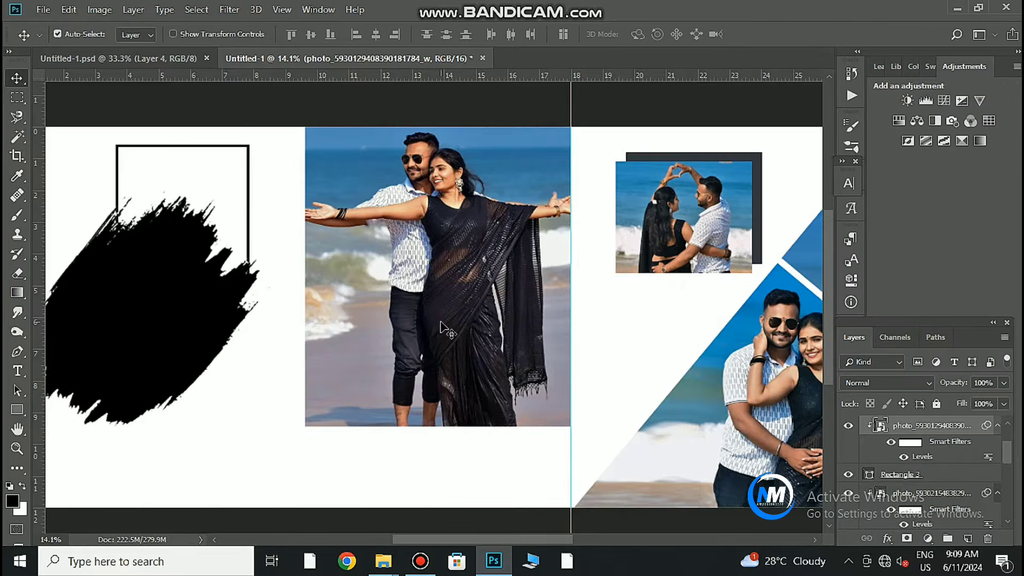
Select the black brush-stroke shape on the left page and go to the Downloads folder.
left_click_drag(109, 327, 291, 290)
left_click(312, 369)
left_click(493, 563)
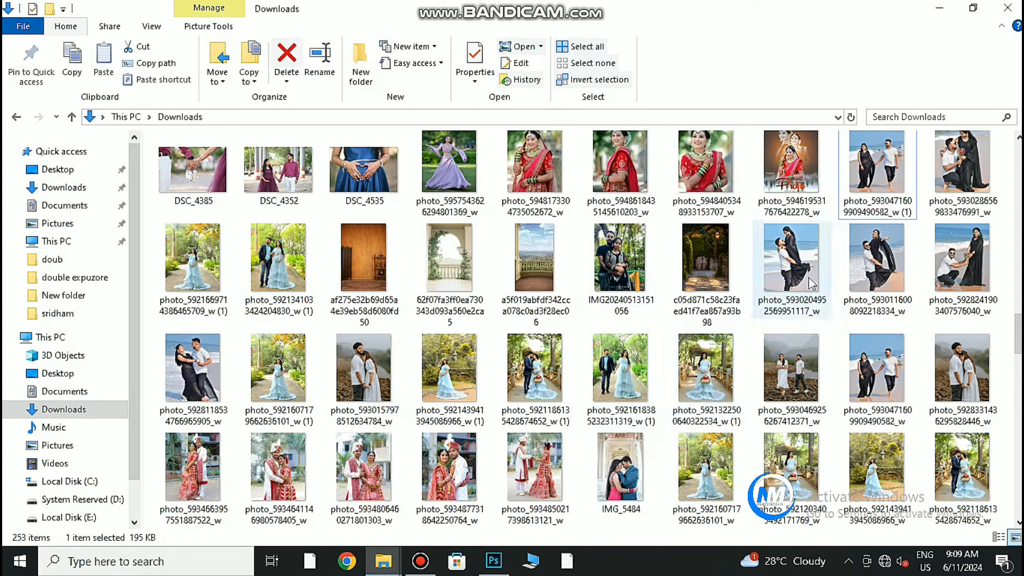
Bring in the couple's beach photo with Auto correction, move it over the brush shape, and enlarge it.
left_click(883, 266)
left_click(493, 561)
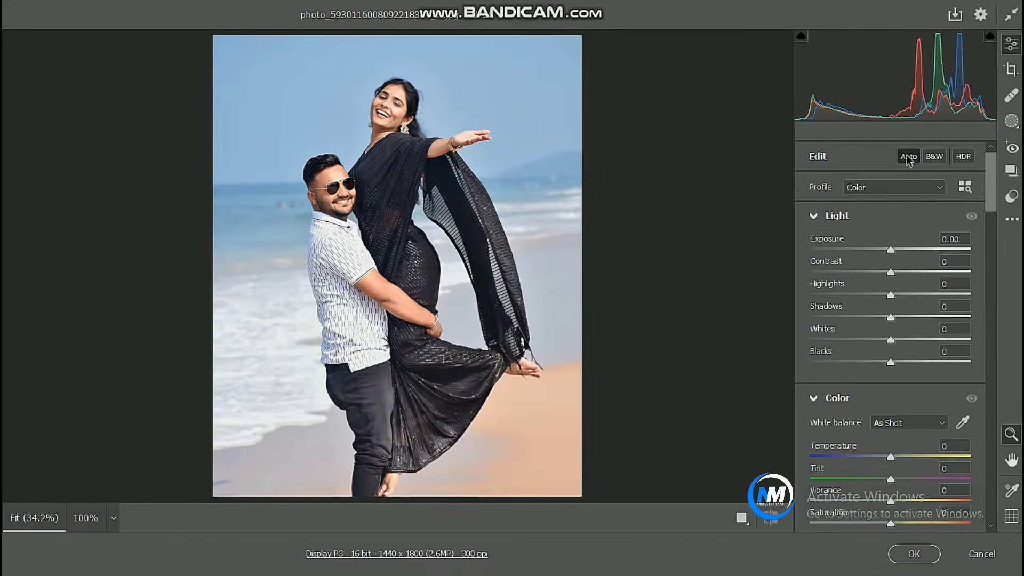
left_click(908, 157)
left_click(913, 554)
mouse_move(706, 354)
left_mouse_down()
mouse_move(321, 369)
mouse_move(269, 355)
left_mouse_up()
mouse_move(393, 377)
left_mouse_down()
mouse_move(461, 445)
mouse_move(422, 415)
left_mouse_up()
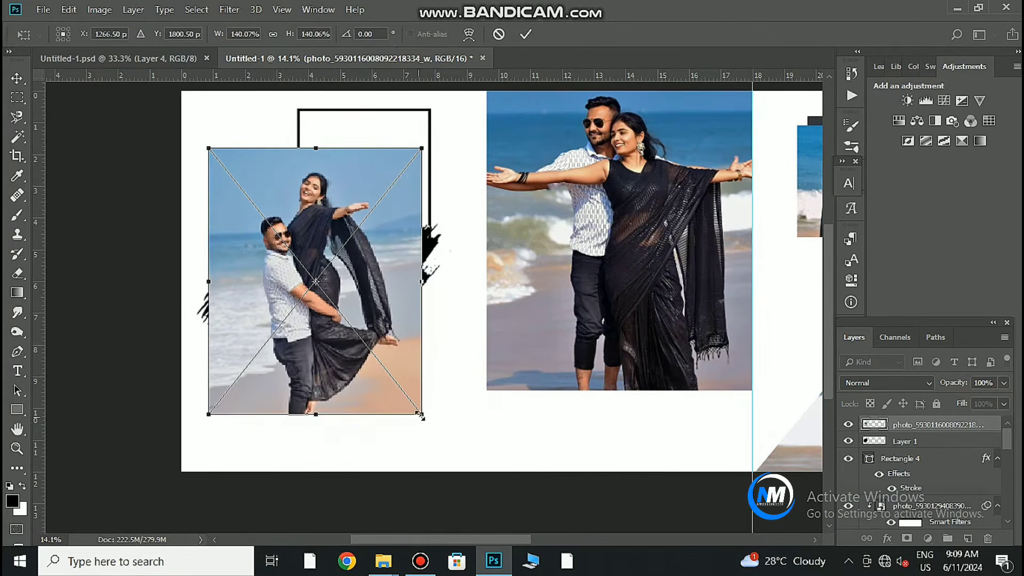
key("Return")
Apply two Levels passes: midtones 0.92, then darker midtones with a slightly raised black point.
key("ctrl+l")
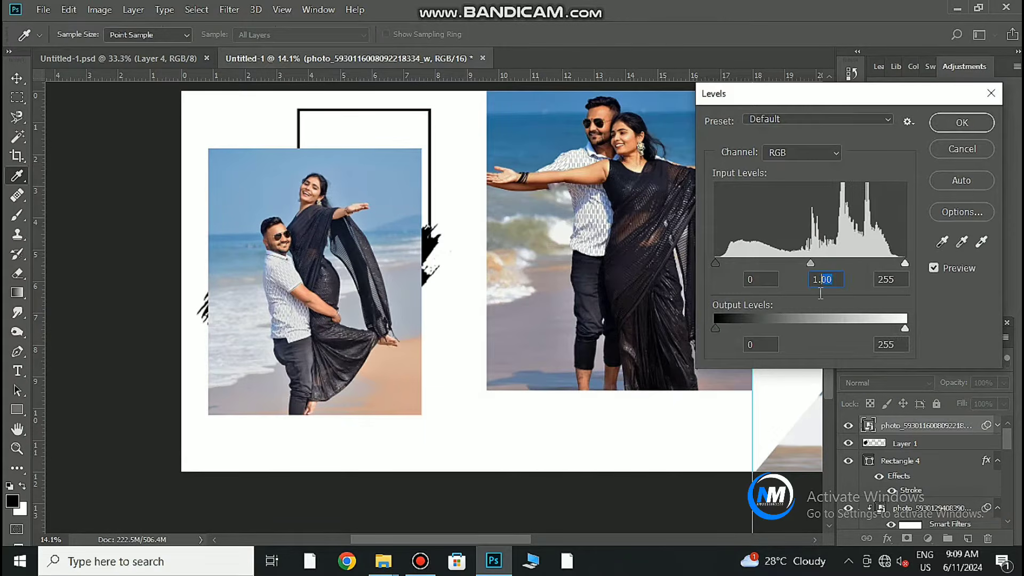
type(".92")
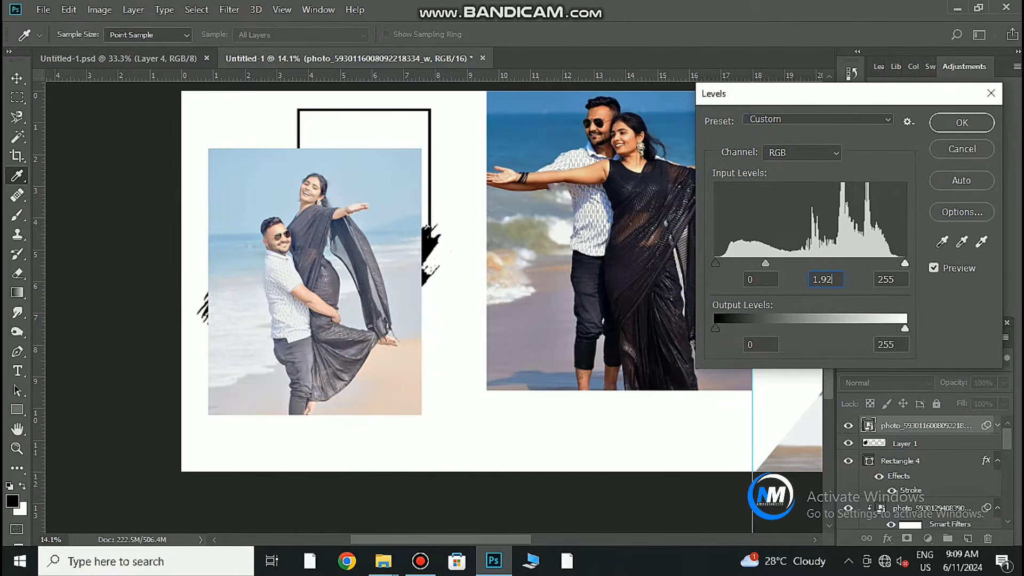
left_click_drag(765, 262, 822, 264)
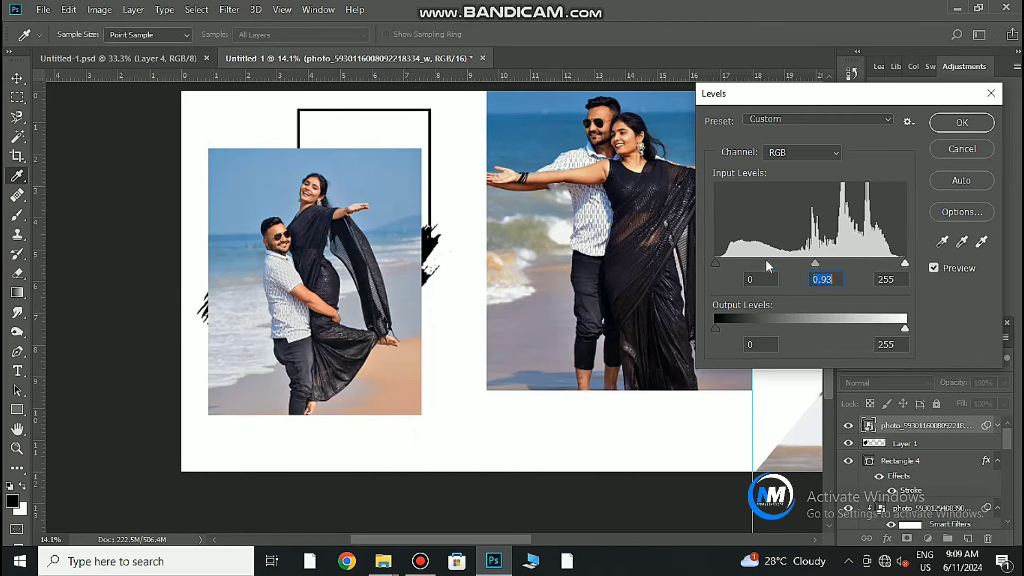
key("Return")
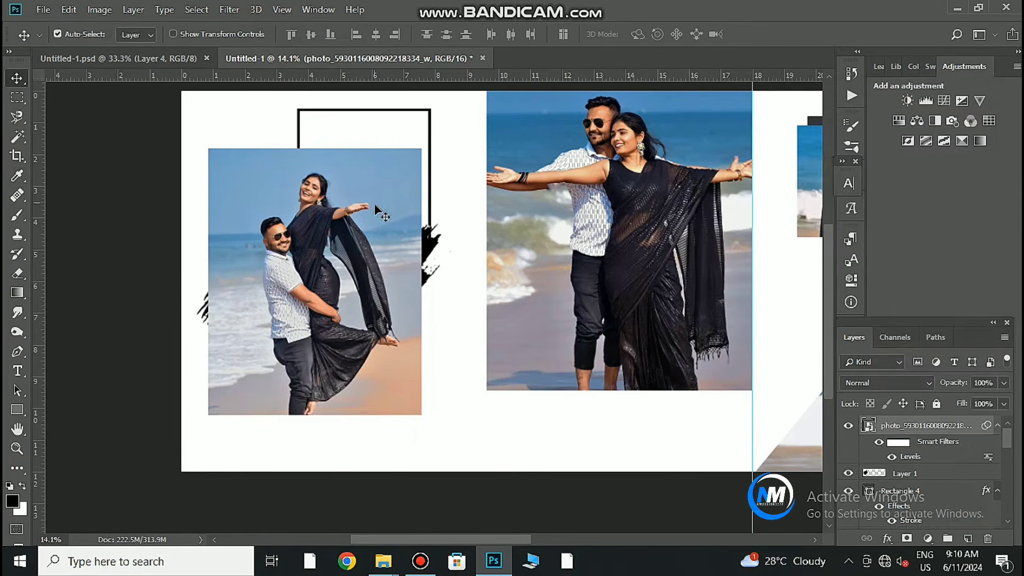
key("ctrl+l")
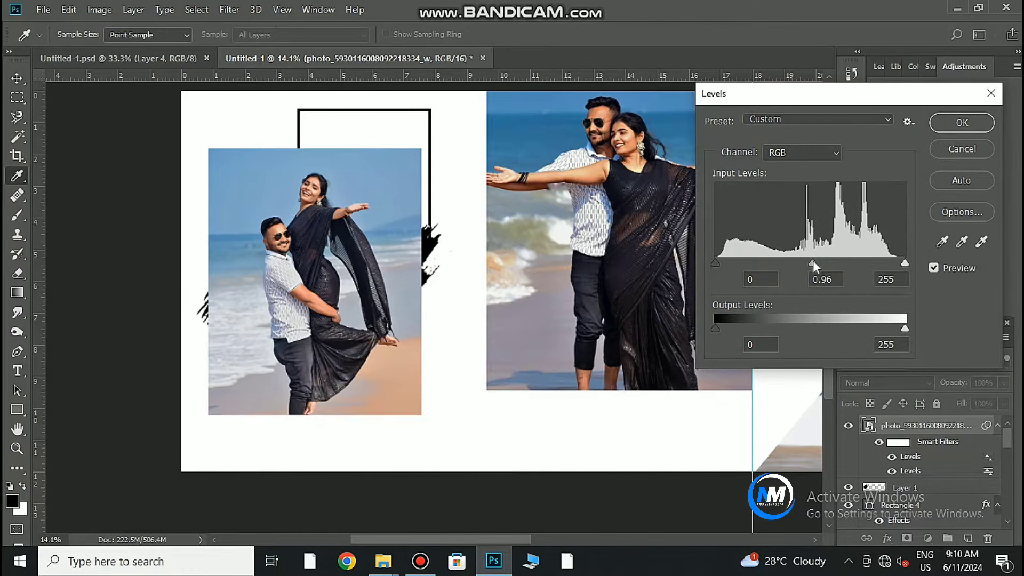
left_click_drag(812, 261, 822, 262)
left_click_drag(715, 261, 717, 260)
left_click(939, 126)
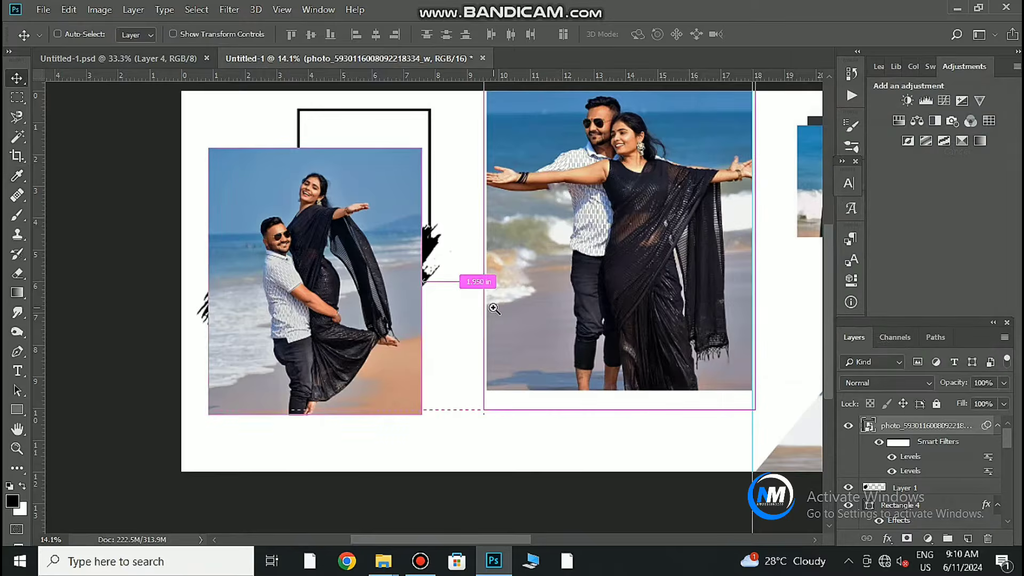
Clip the man-lifting-woman photo into the left-page brush shape and nudge it slightly down.
left_click_drag(494, 308, 426, 336)
left_click_drag(434, 382, 484, 321)
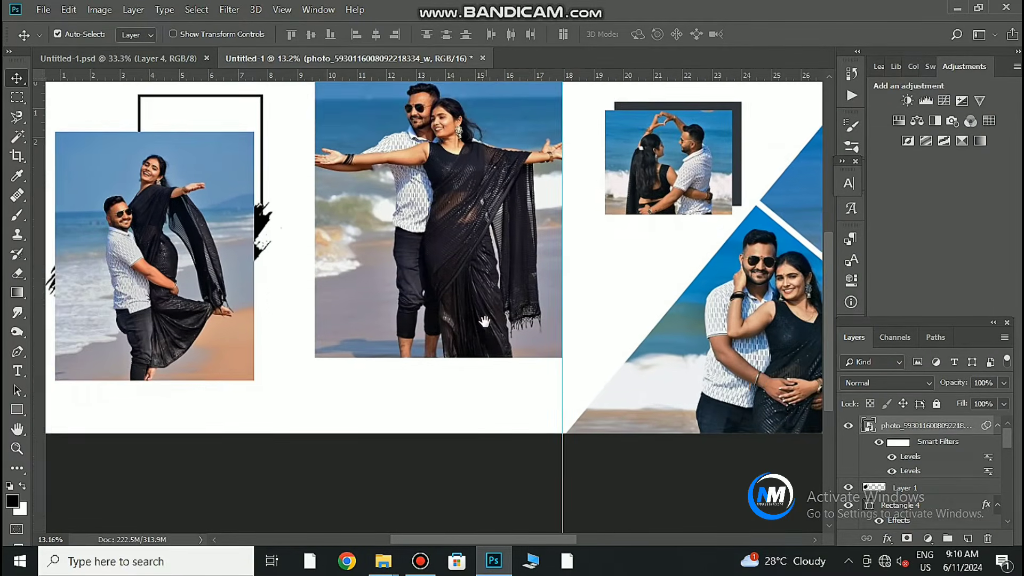
left_click_drag(165, 396, 210, 351)
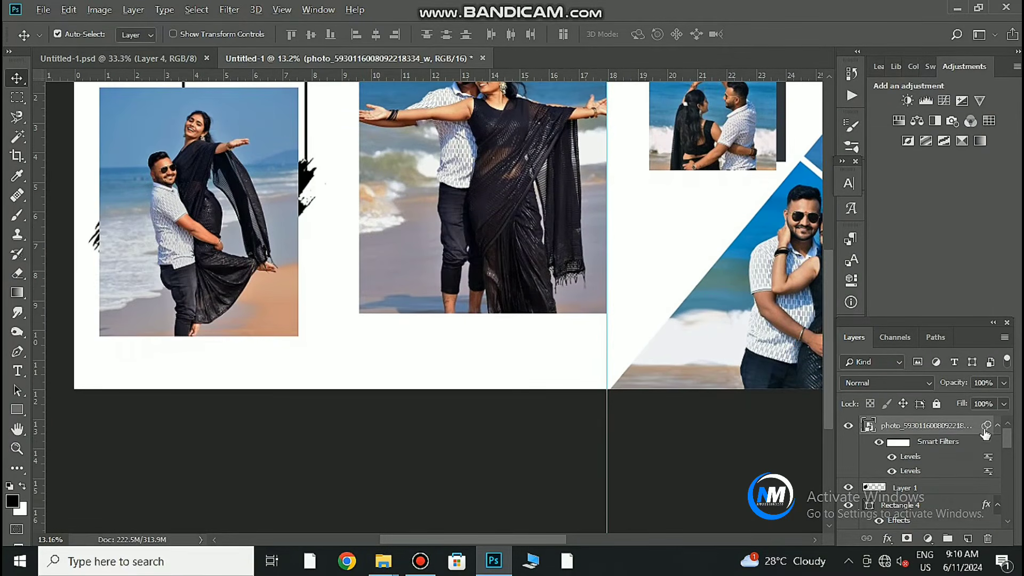
right_click(985, 433)
left_click(816, 312)
left_click_drag(258, 214, 255, 235)
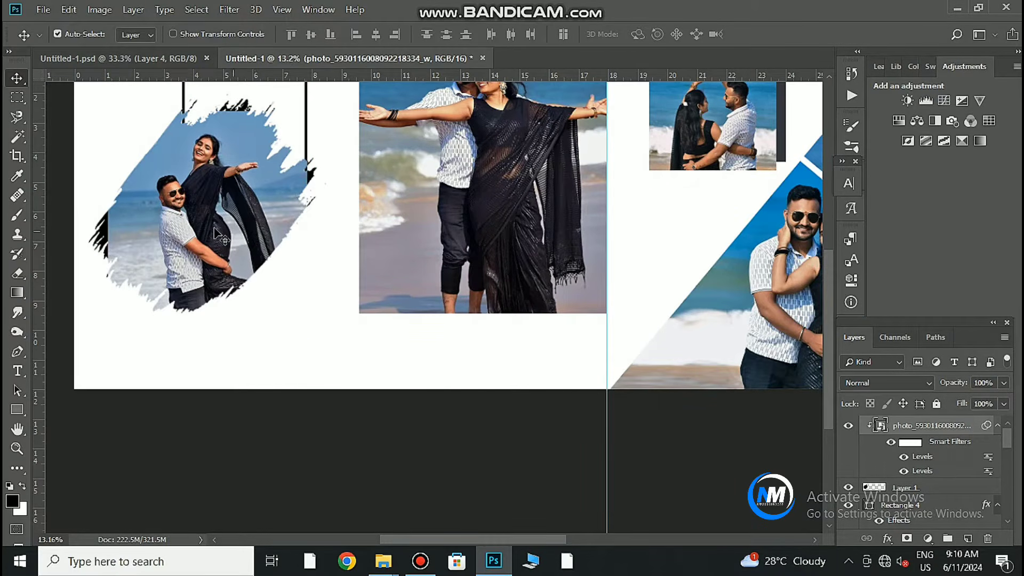
scroll(126, 225, "up", 5)
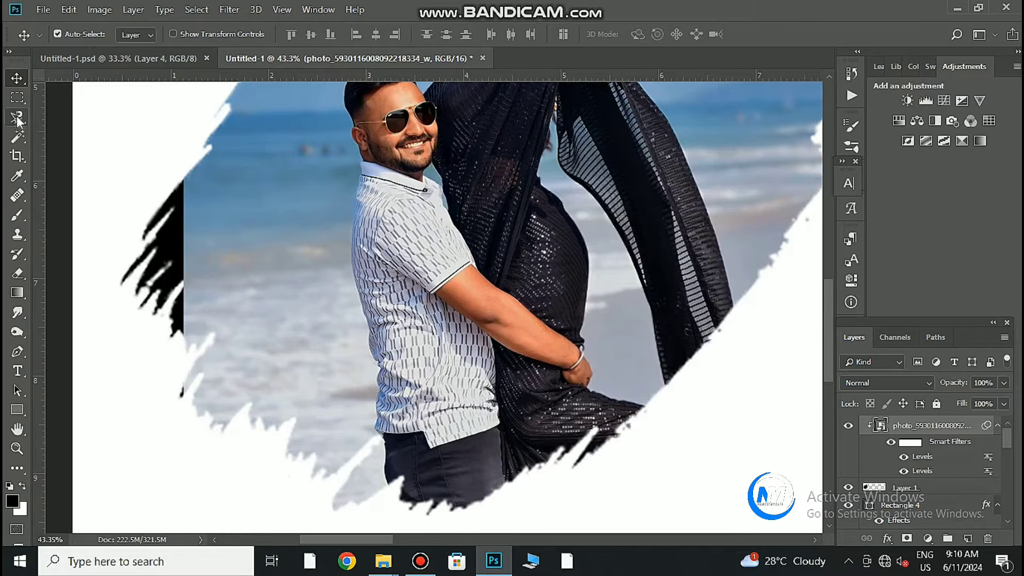
Copy a patch of the photo's sea to a new layer, stretch it left, and clip it into the brush shape.
left_click(18, 97)
left_click_drag(184, 137, 314, 459)
right_click(261, 357)
left_click(329, 163)
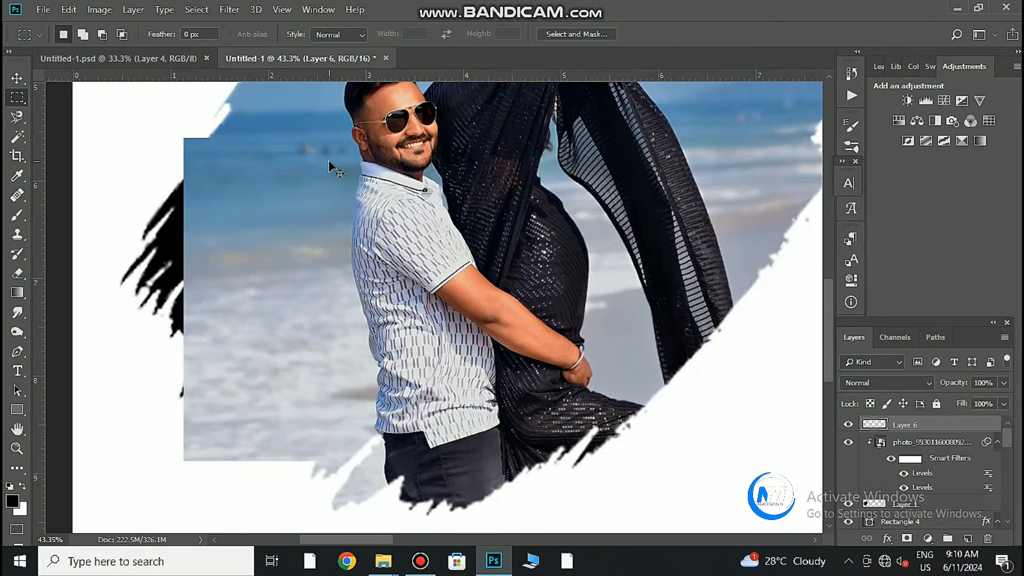
key("ctrl+t")
left_click_drag(184, 299, 117, 299)
left_click(680, 35)
right_click(915, 425)
left_click(784, 263)
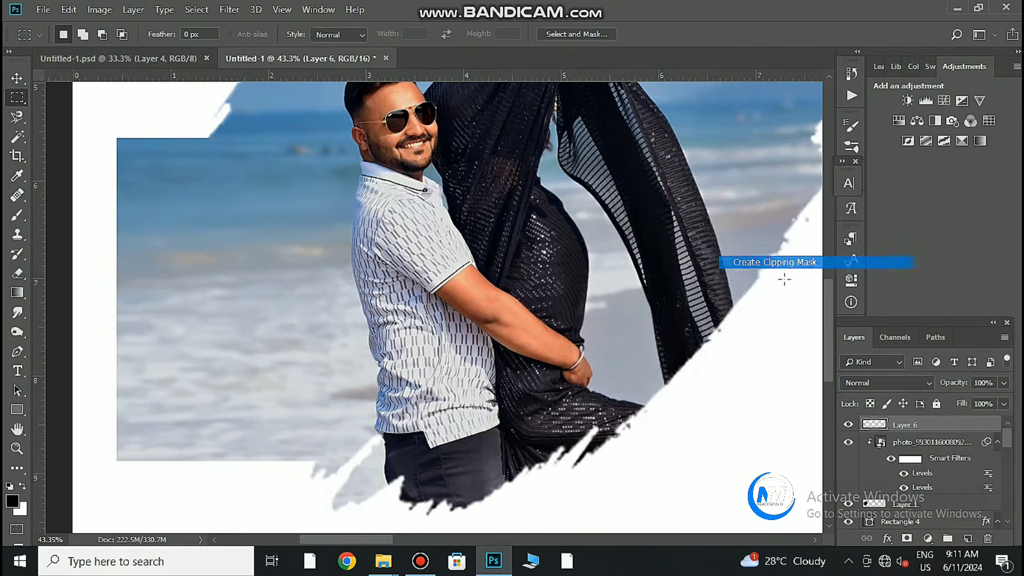
left_click_drag(792, 142, 457, 365)
Copy a sky patch to a new layer, stretch it right over the gap, and clip it to the brush shape.
left_click(927, 443)
mouse_move(597, 288)
left_mouse_down()
mouse_move(732, 372)
mouse_move(721, 377)
left_mouse_up()
left_click_drag(599, 315, 697, 484)
right_click(632, 394)
left_click(667, 225)
key("ctrl+t")
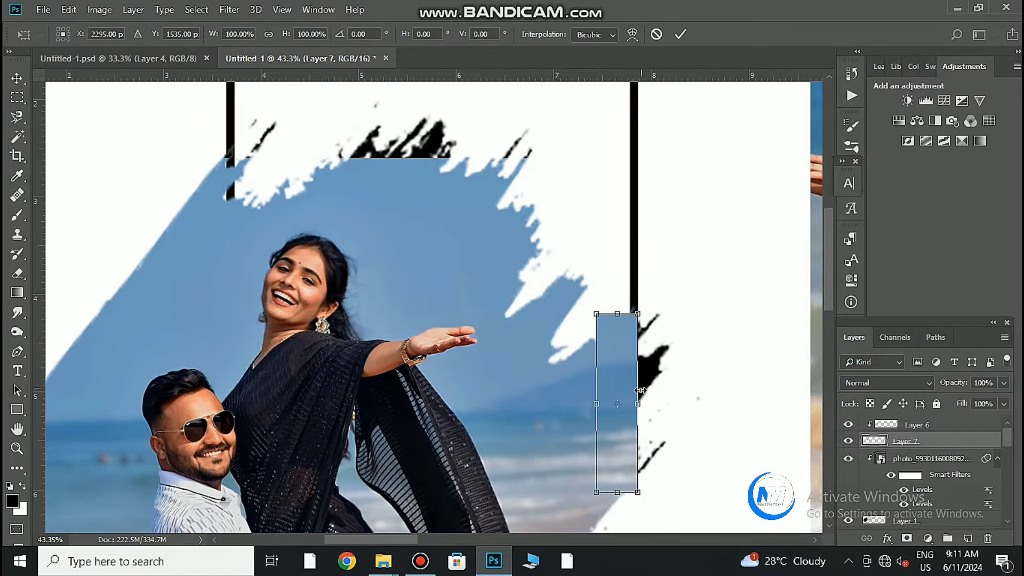
left_click_drag(639, 390, 688, 392)
left_click(680, 34)
right_click(915, 441)
left_click(789, 176)
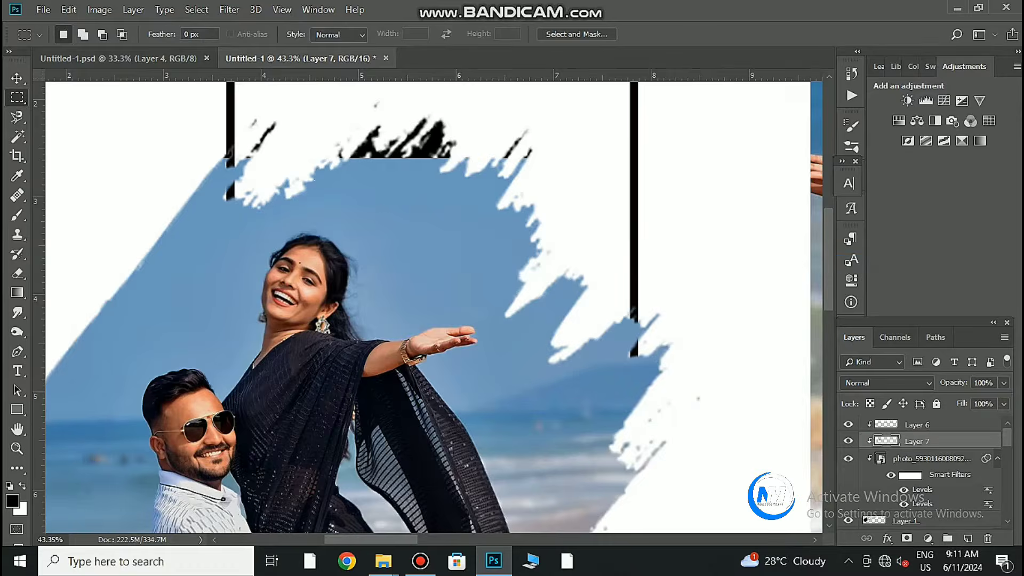
Copy a sky strip along the top edge, stretch it upward, and clip it into the brush shape.
left_click(917, 458)
mouse_move(189, 147)
left_mouse_down()
mouse_move(267, 251)
mouse_move(500, 323)
left_mouse_up()
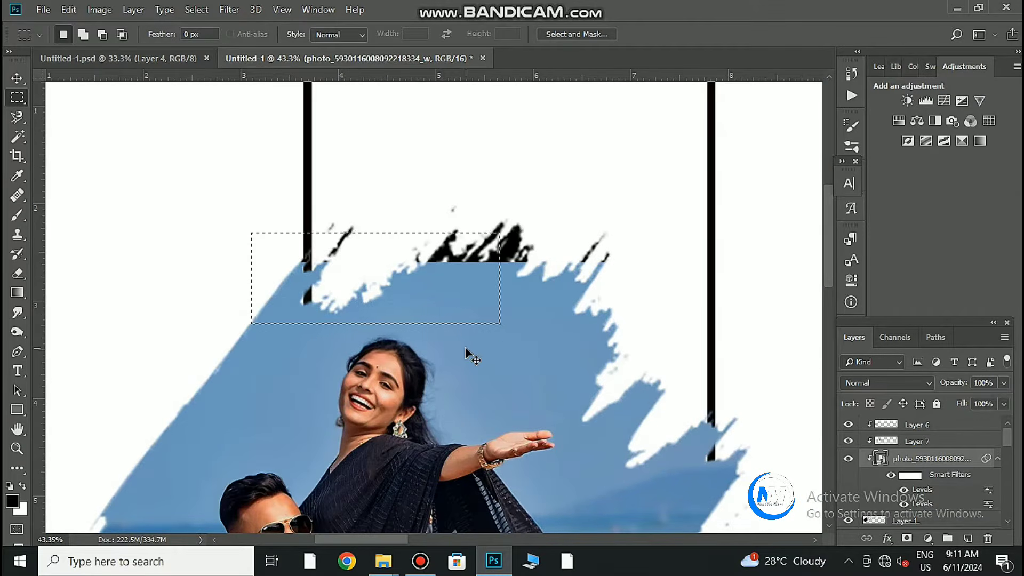
left_click_drag(247, 221, 633, 313)
right_click(539, 269)
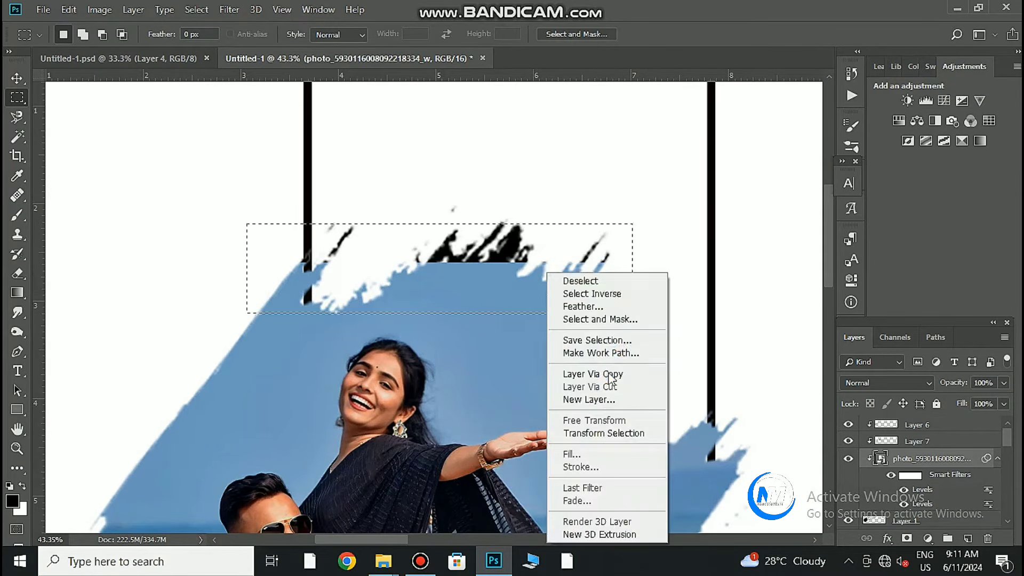
left_click(579, 357)
key("ctrl+t")
left_click_drag(440, 262, 440, 203)
left_click(680, 35)
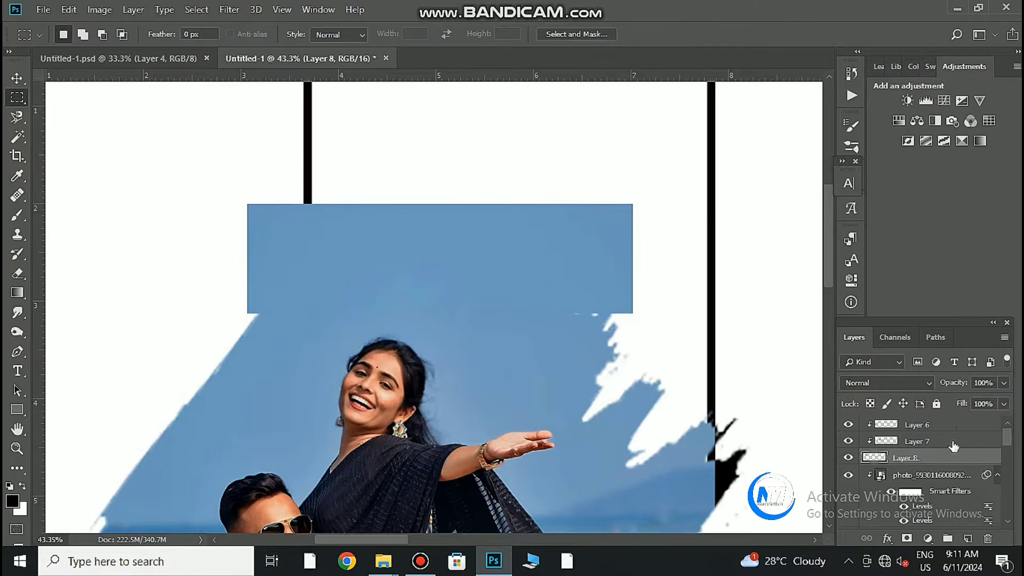
right_click(951, 457)
left_click(807, 262)
scroll(532, 290, "down", 6)
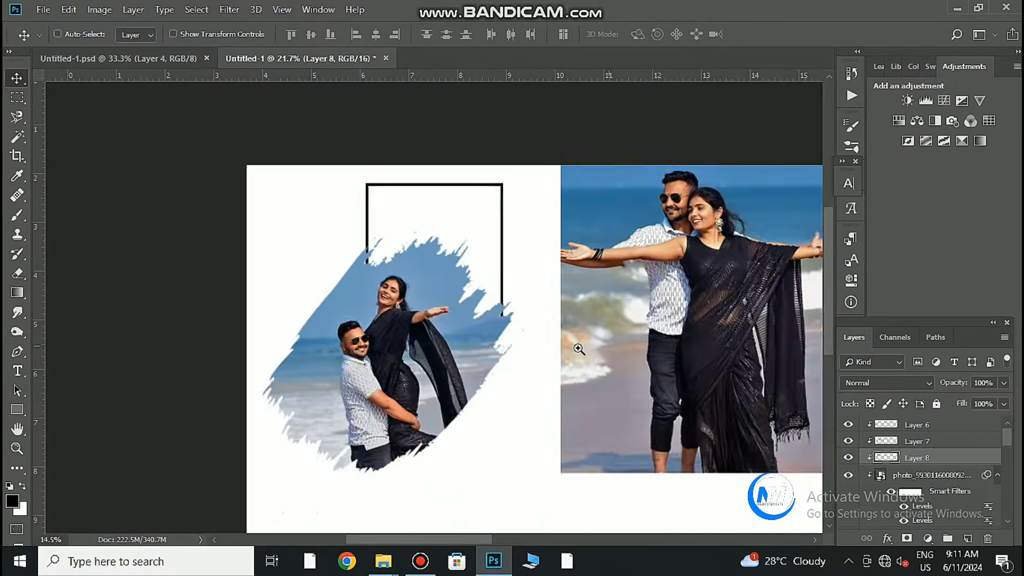
Zoom around the finished album spread to review it, then switch to the Type tool.
scroll(461, 309, "up", 1)
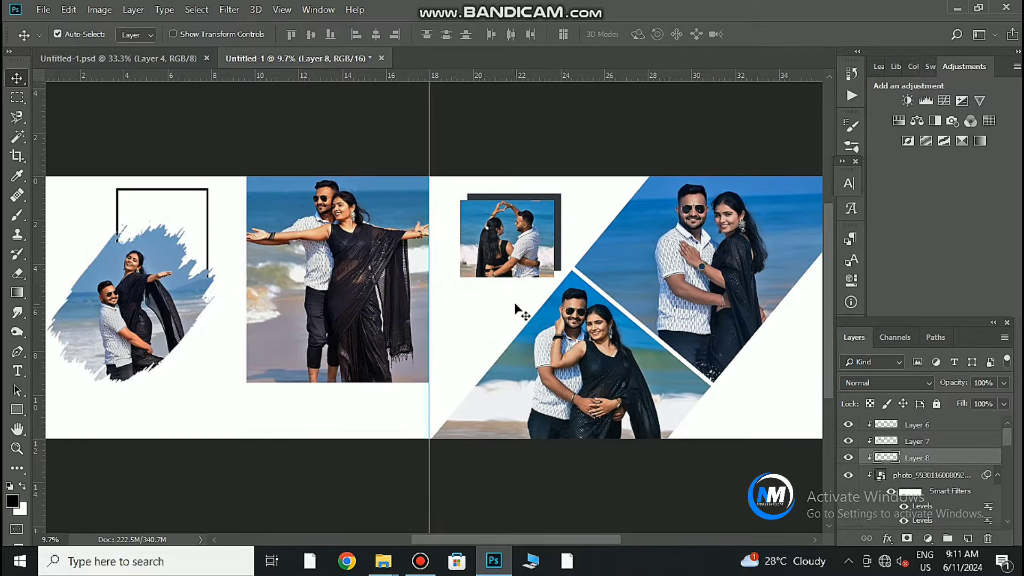
scroll(516, 309, "up", 3)
scroll(495, 332, "down", 3)
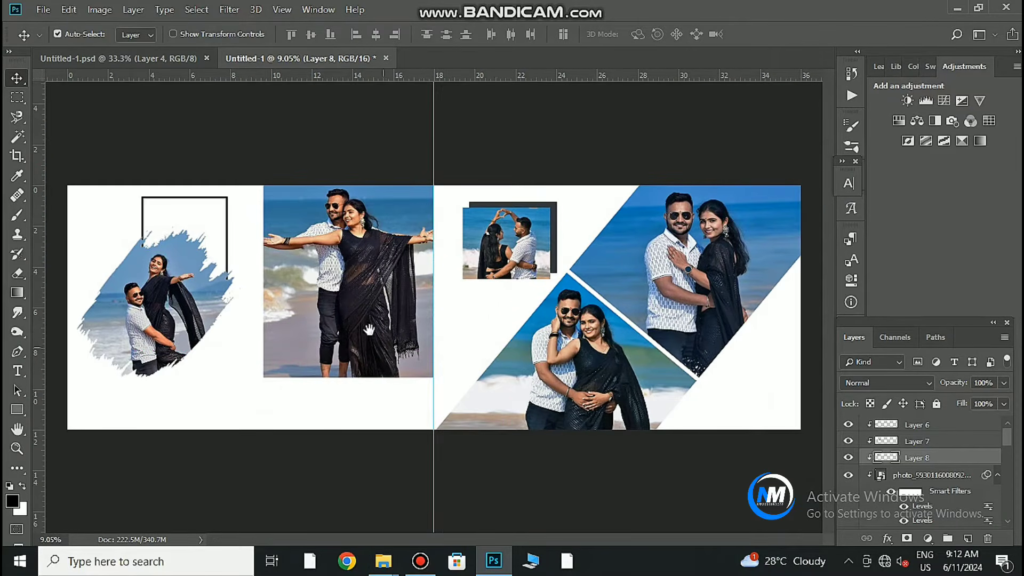
scroll(343, 388, "up", 1)
scroll(343, 389, "up", 1)
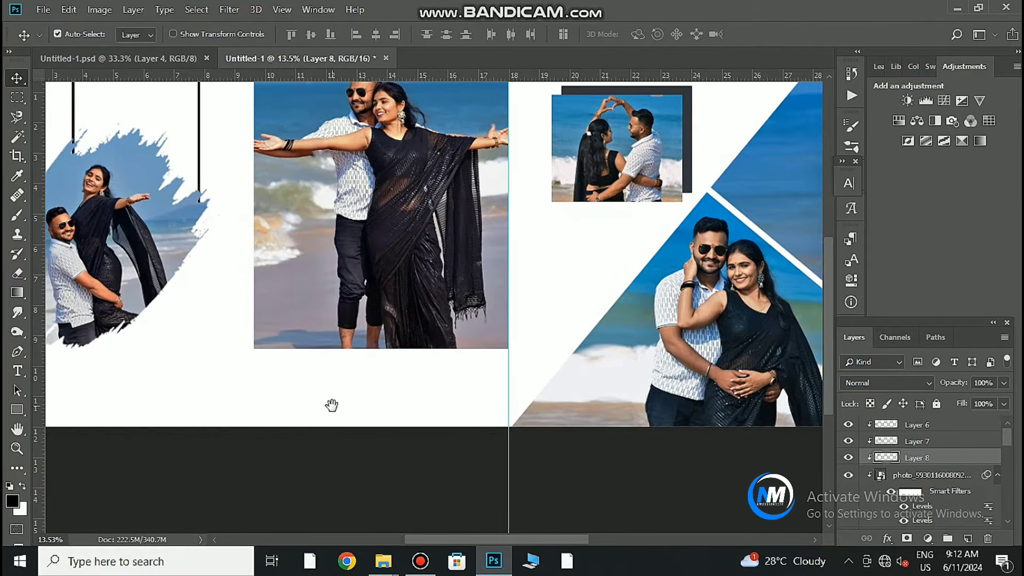
scroll(355, 438, "up", 2)
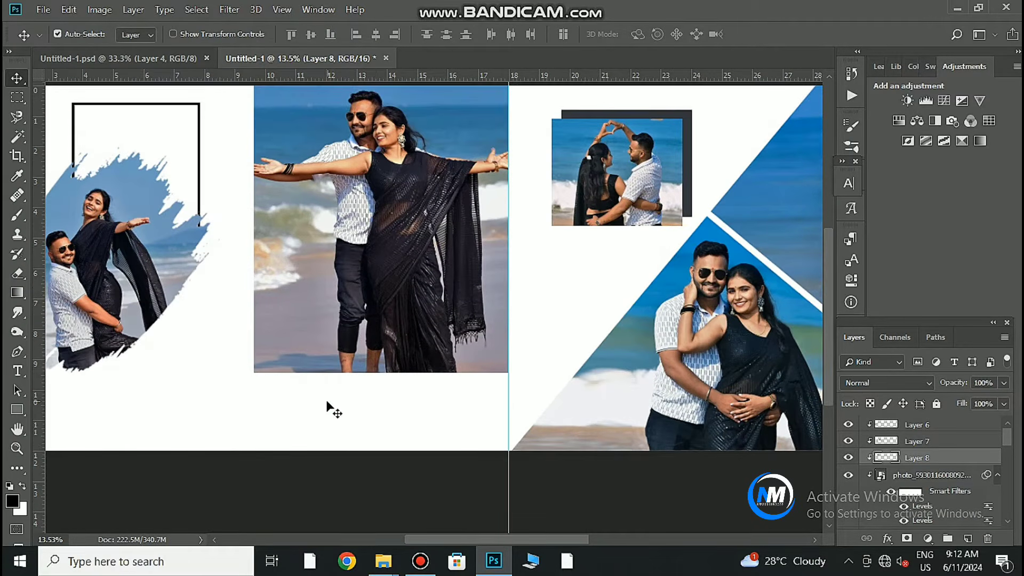
key("t")
mouse_move(384, 562)
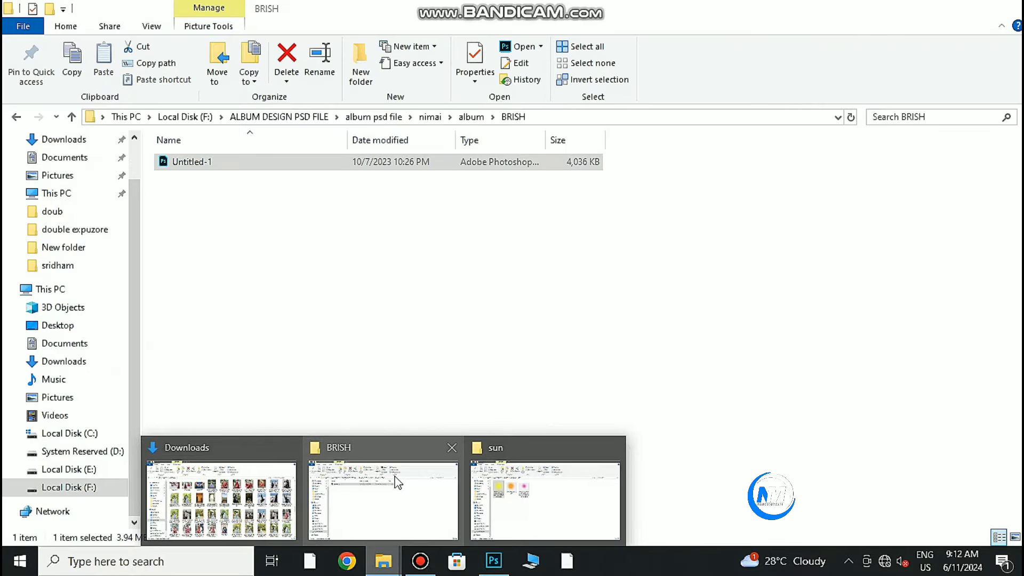
Open WEDDING TEXT PNG from the album folder in Photoshop, dismissing the missing fonts warning.
left_click(398, 483)
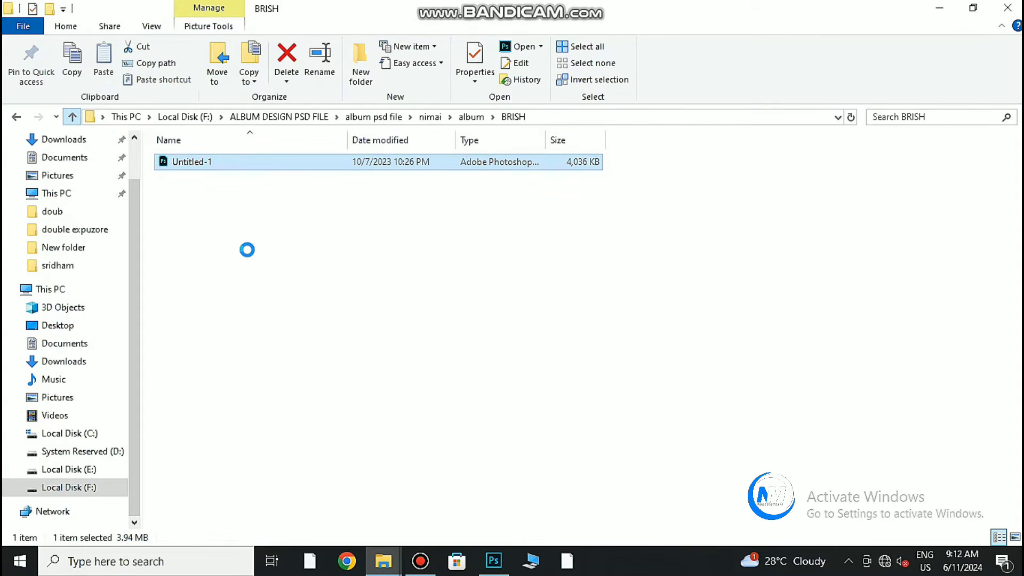
left_click(68, 124)
double_click(279, 344)
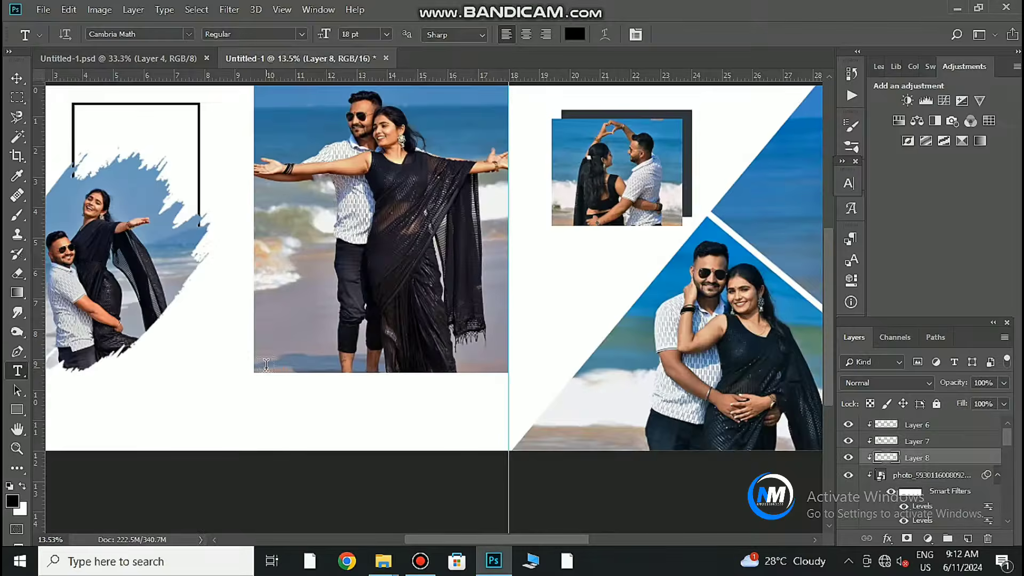
key("Escape")
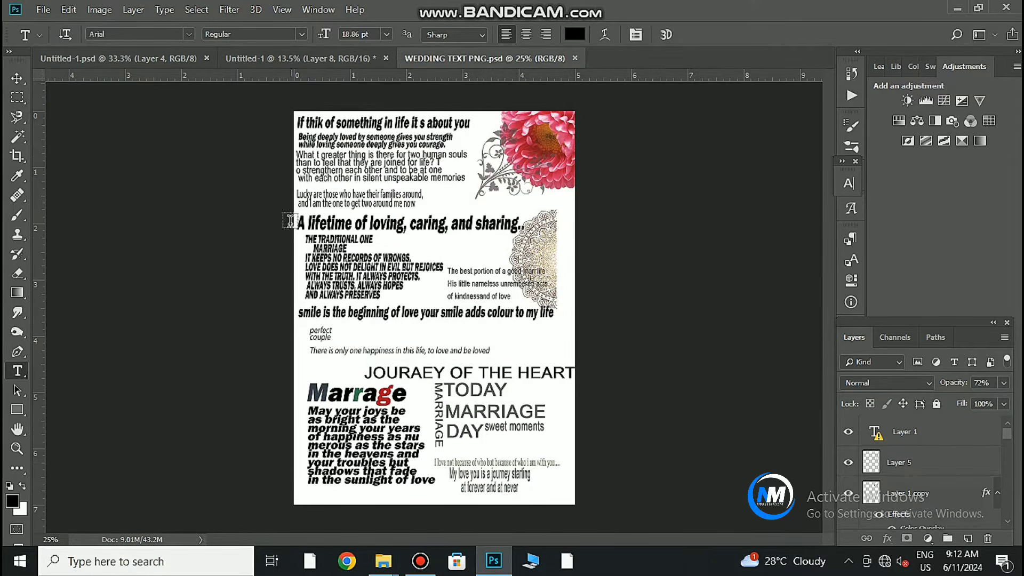
Open the Untitled document from F:\Text png in Photoshop.
left_click(301, 59)
left_click(383, 561)
left_click(385, 480)
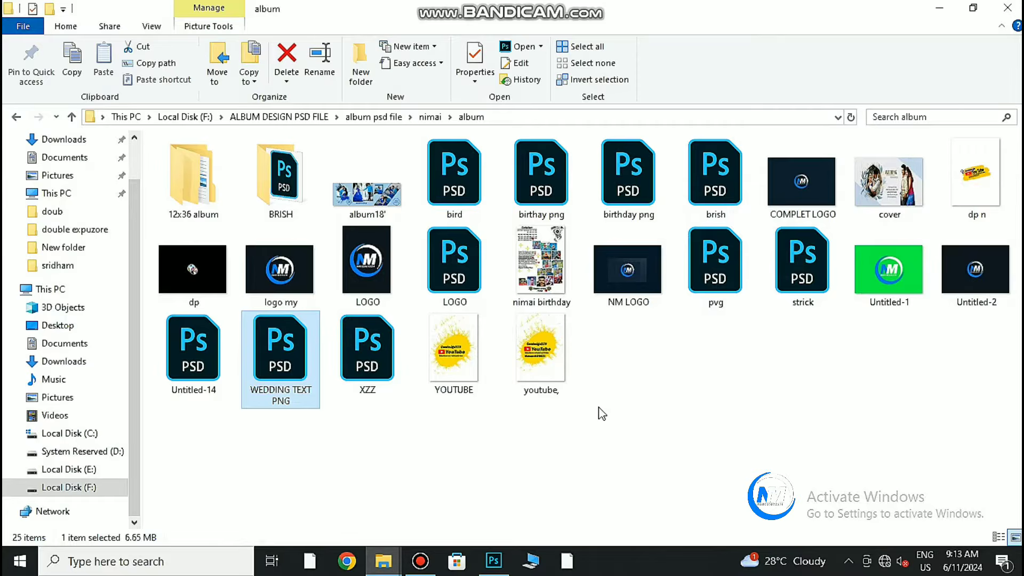
left_click(69, 487)
double_click(176, 351)
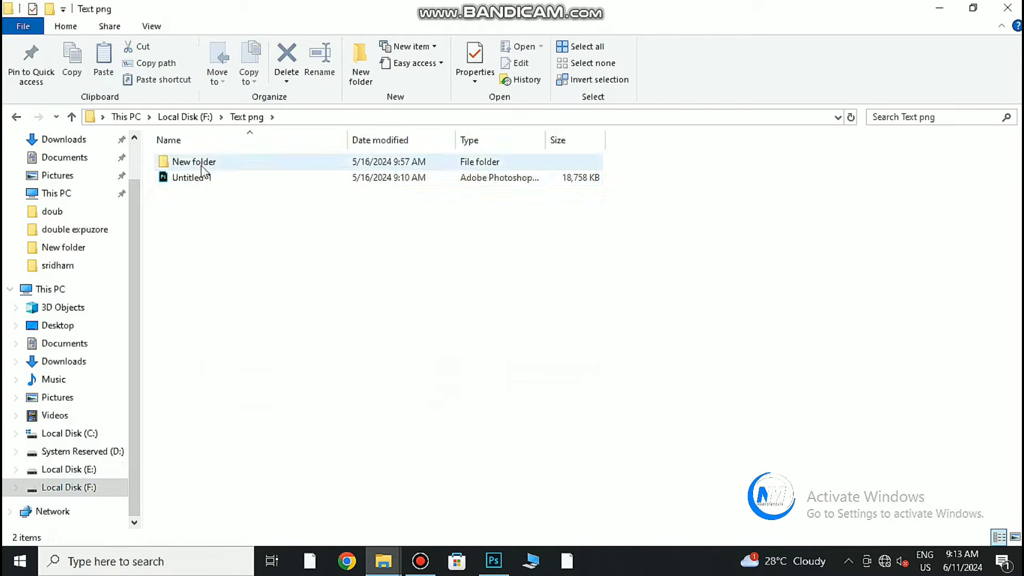
double_click(183, 176)
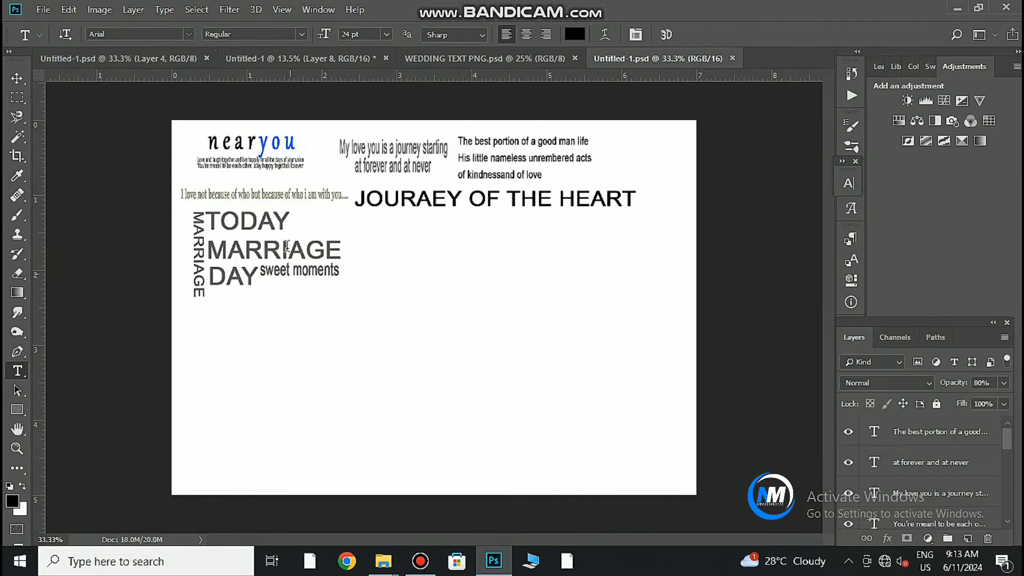
Drag the nearyou text into the album spread, resize it, and move it above Layer 6.
key("v")
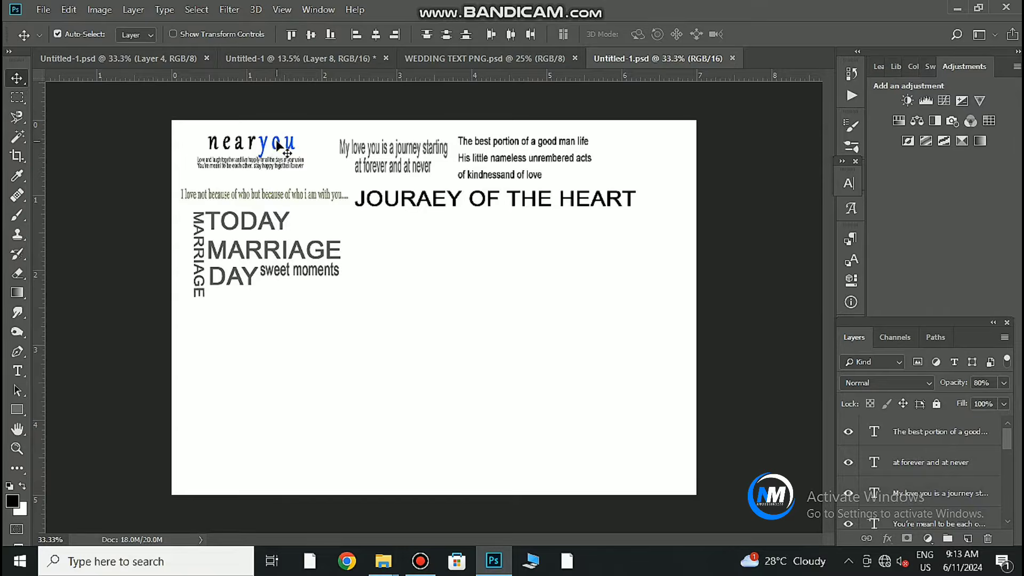
left_click_drag(276, 146, 434, 364)
key("ctrl+t")
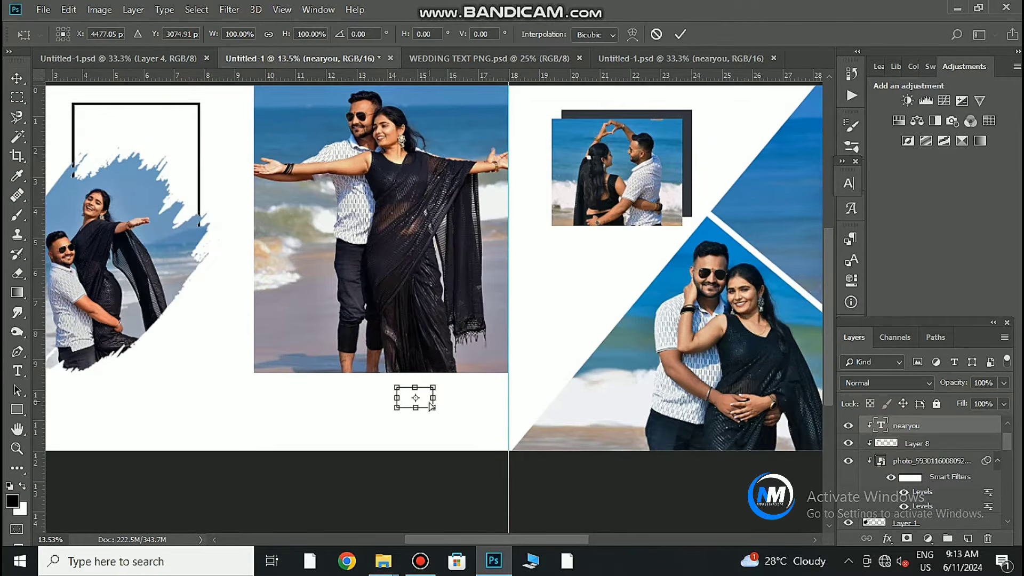
left_click_drag(401, 414, 442, 450)
left_click_drag(405, 413, 415, 404)
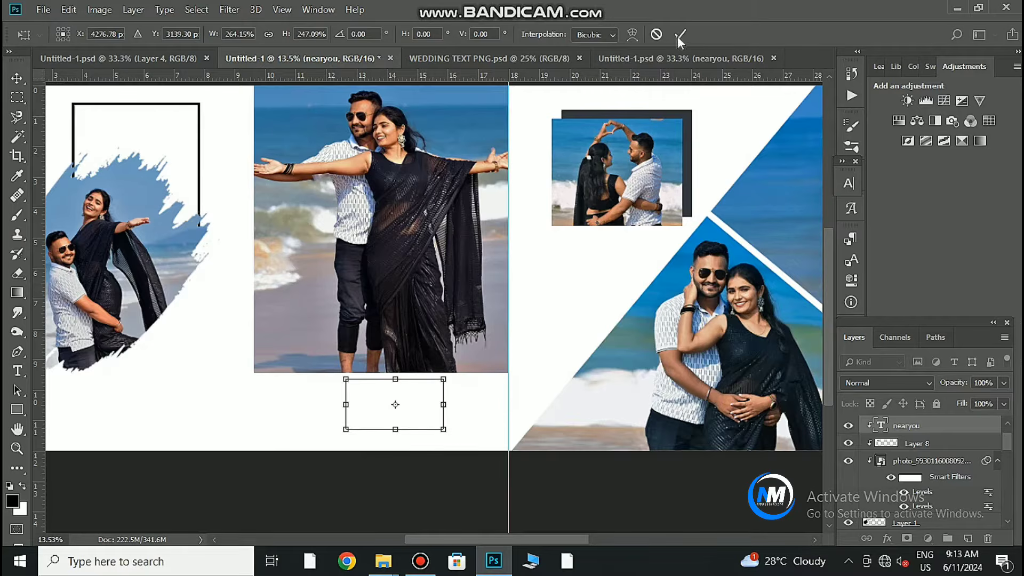
key("Return")
mouse_move(942, 421)
left_mouse_down()
mouse_move(942, 432)
mouse_move(942, 424)
left_mouse_up()
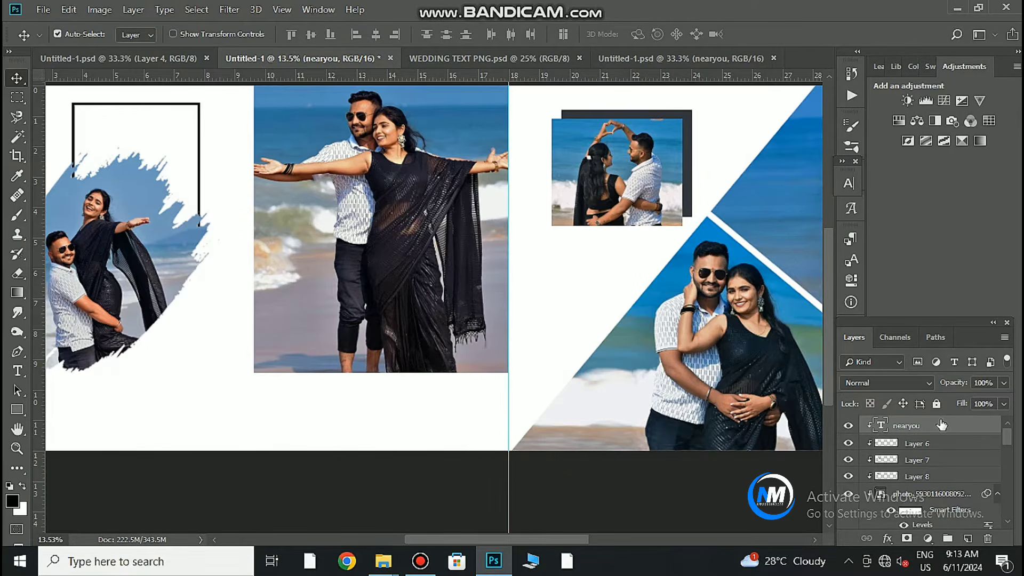
Colour the text below the middle photo vivid blue and delete the nearyou placeholder layer.
left_click(17, 372)
left_click(410, 407)
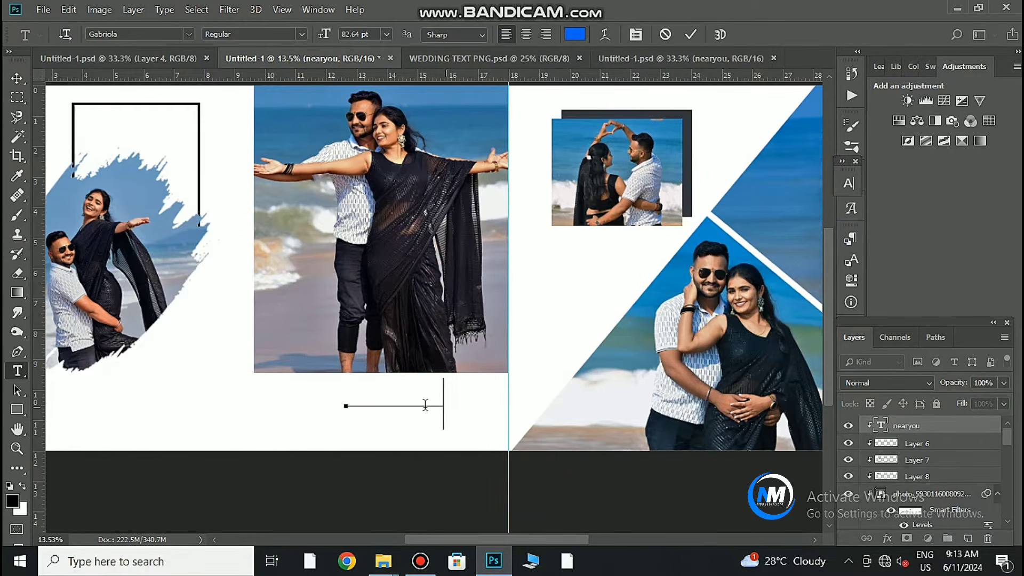
key("ctrl+a")
left_click(577, 35)
left_click_drag(641, 331, 776, 283)
left_click(918, 282)
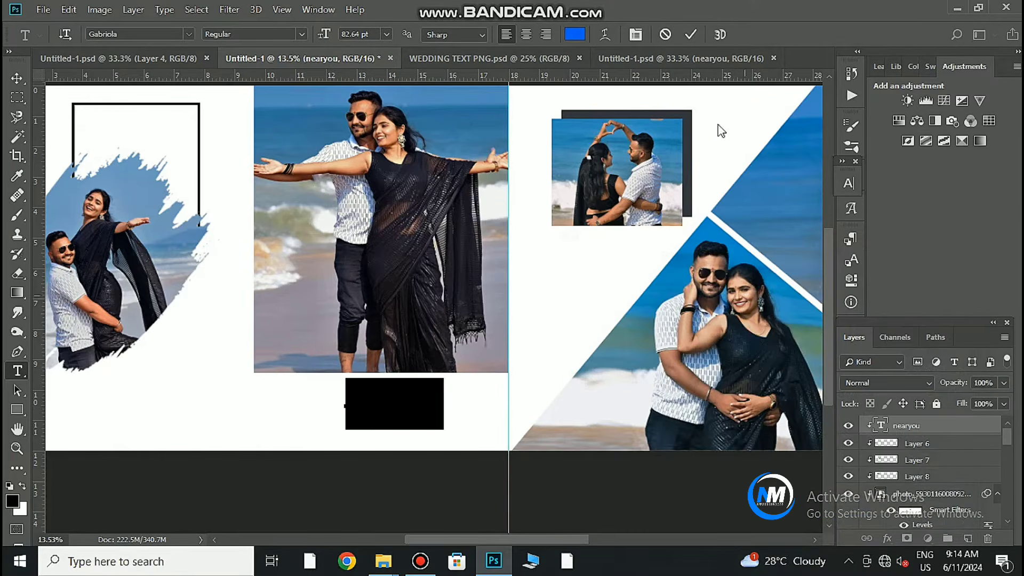
left_click(691, 35)
key("Delete")
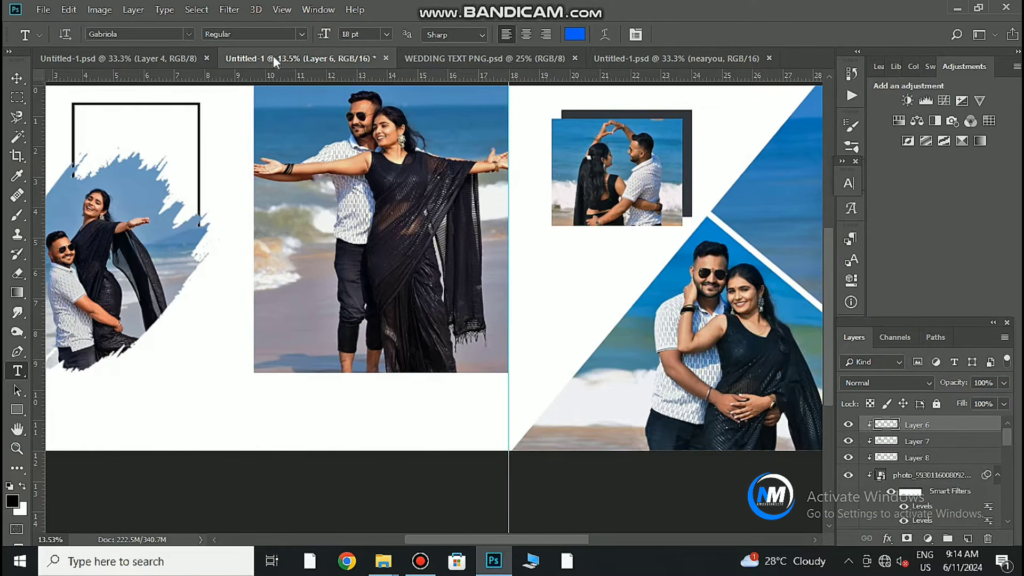
Bring the nearyou title from the text-samples document and enlarge it under the middle photo.
left_click(627, 60)
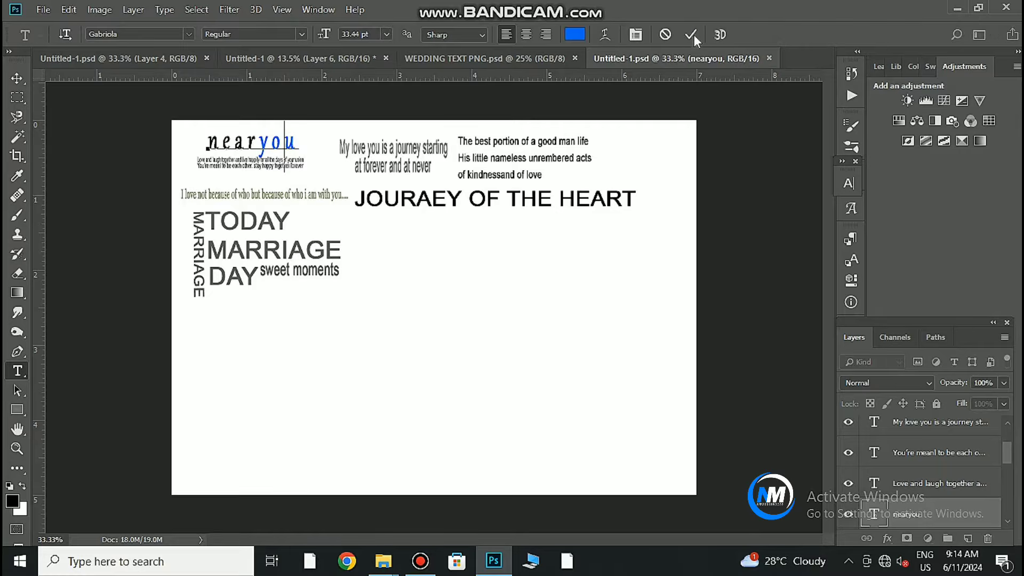
left_click(692, 36)
key("v")
left_click_drag(299, 142, 495, 468)
left_click(17, 371)
left_click(368, 403)
left_click_drag(442, 436, 508, 466)
left_click_drag(456, 438, 437, 425)
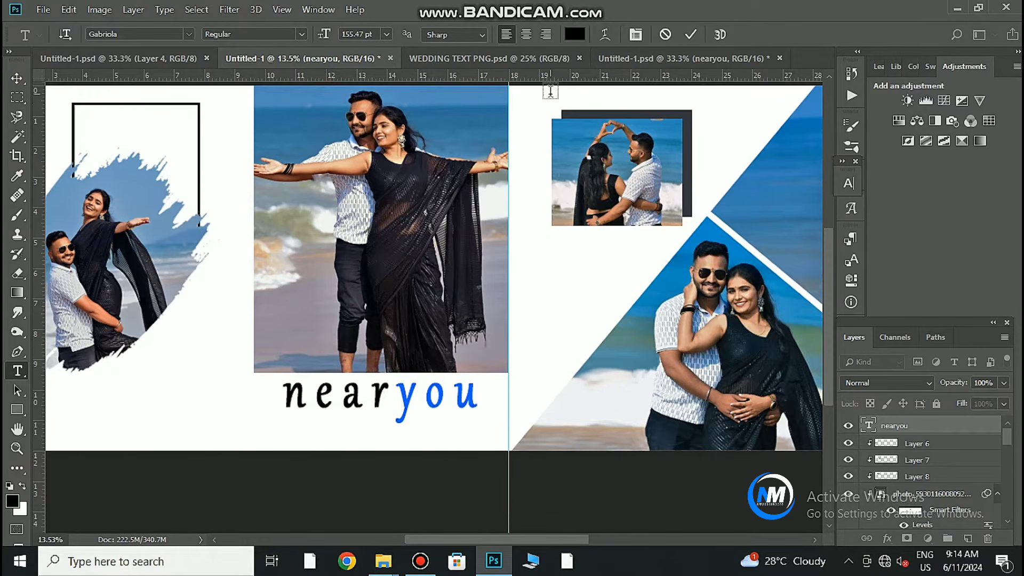
key("ctrl+Return")
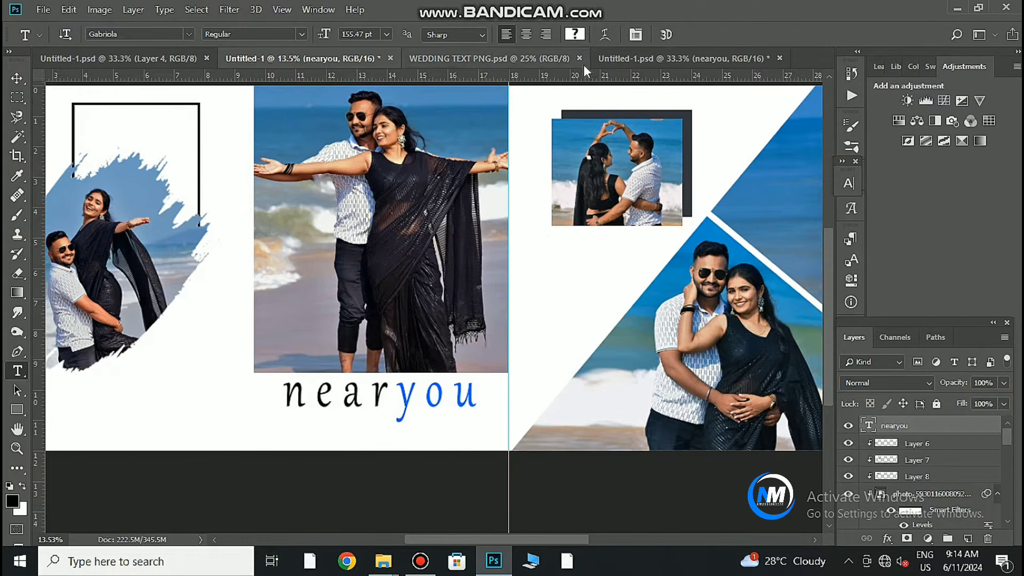
Return to the text-samples document and check the nearyou sample text.
left_click(673, 58)
left_click(248, 168)
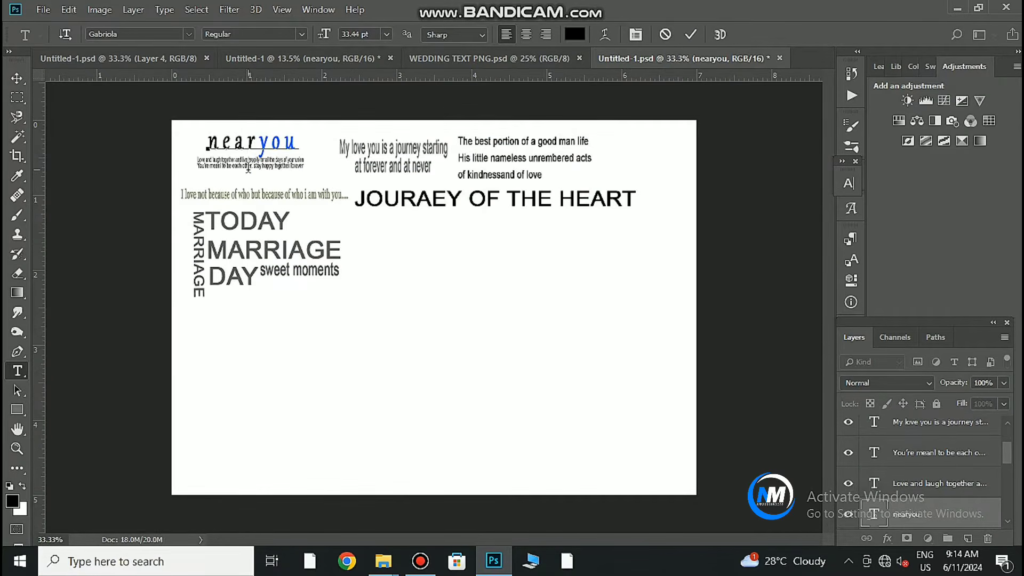
left_click(689, 35)
Drag the two small quote lines into the album and scale them under the nearyou title.
left_click(17, 78)
left_click(273, 166)
left_click(275, 160)
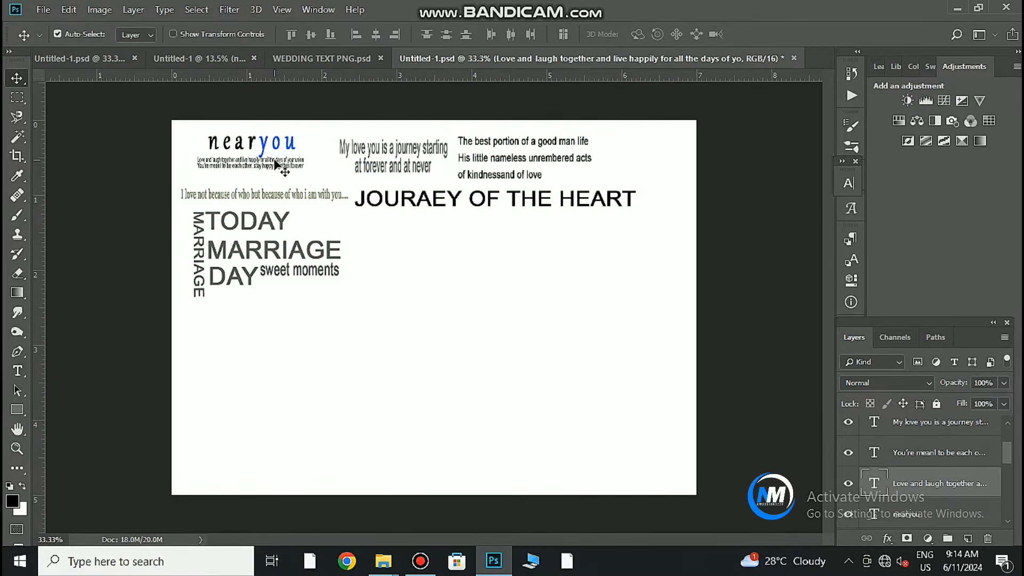
left_click(918, 461, "ctrl")
left_click_drag(273, 165, 496, 464)
key("ctrl+t")
left_click_drag(399, 410, 384, 346)
Bring the 'My love you' / 'at forever and at never' quote into the album and enlarge it.
left_click(469, 58)
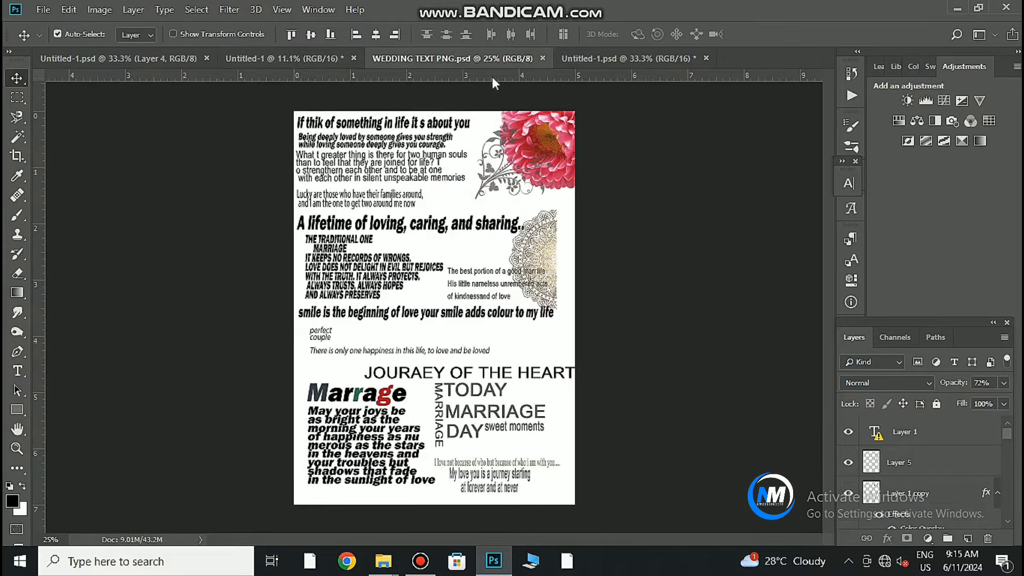
left_click(626, 58)
left_click_drag(405, 149, 378, 153)
key("ctrl+z")
left_click(418, 150)
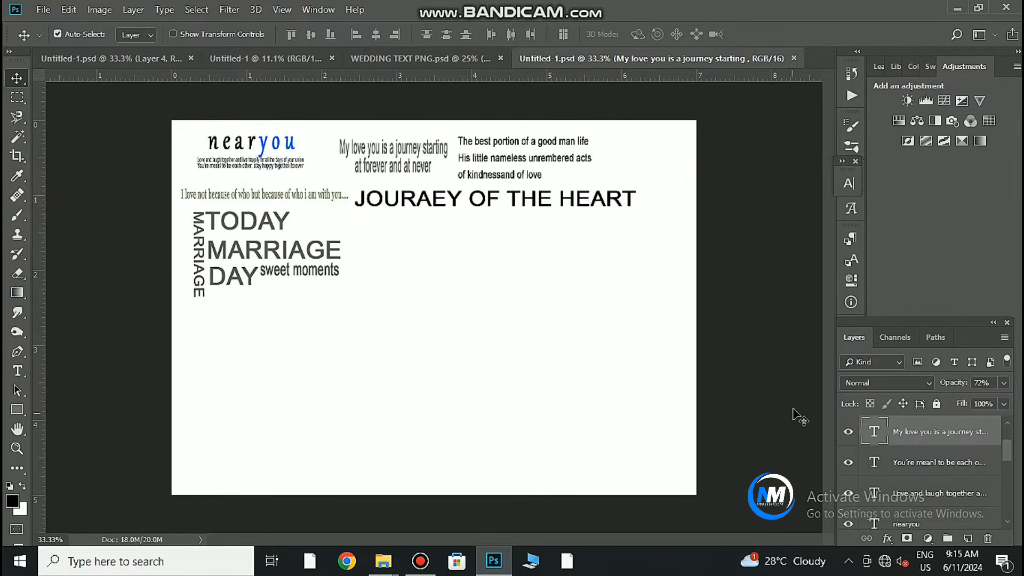
scroll(951, 439, "up", 1)
left_click(950, 439, "shift")
left_click_drag(404, 179, 523, 394)
key("ctrl+t")
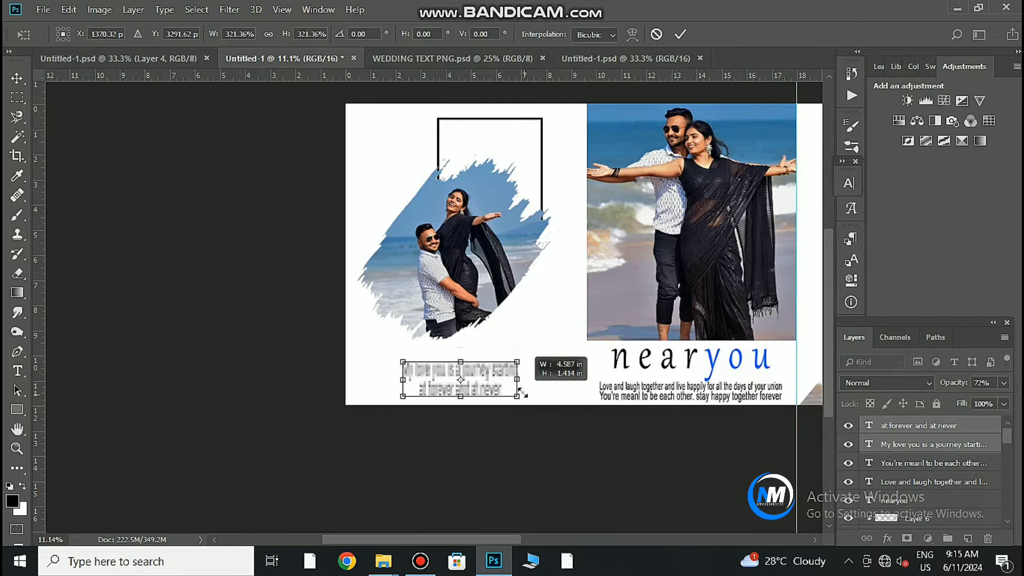
left_click(685, 34)
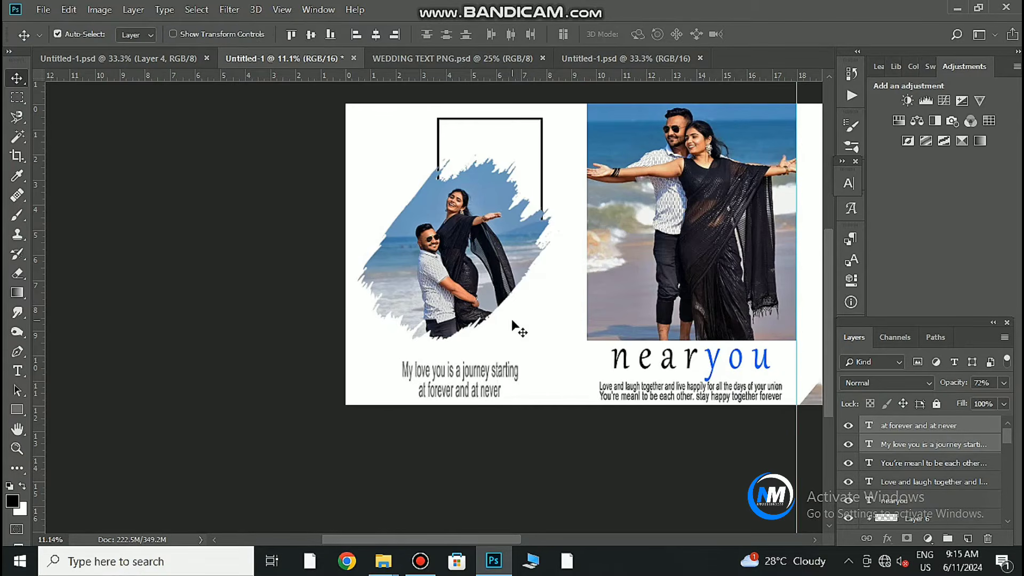
Set the quote to 100% opacity, check the quote layers, and add an empty Layer 9.
left_click(18, 371)
left_click(488, 394)
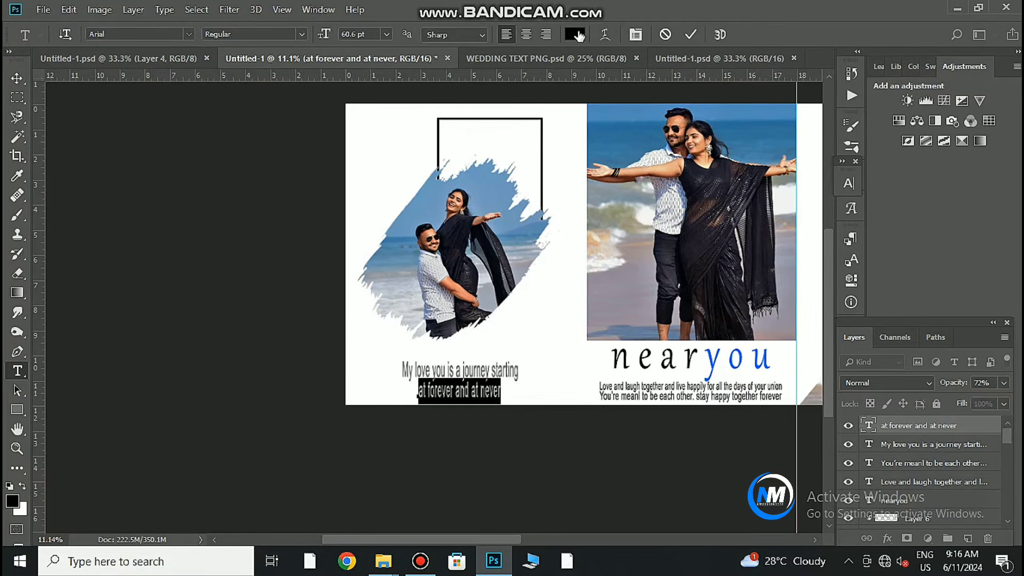
left_click(1003, 382)
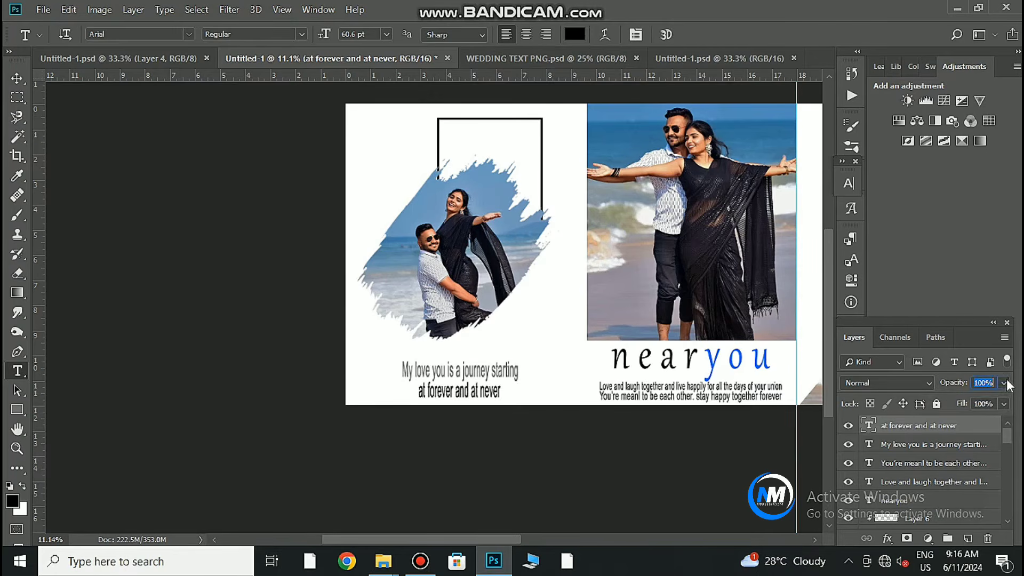
left_click(16, 78)
left_click(914, 444)
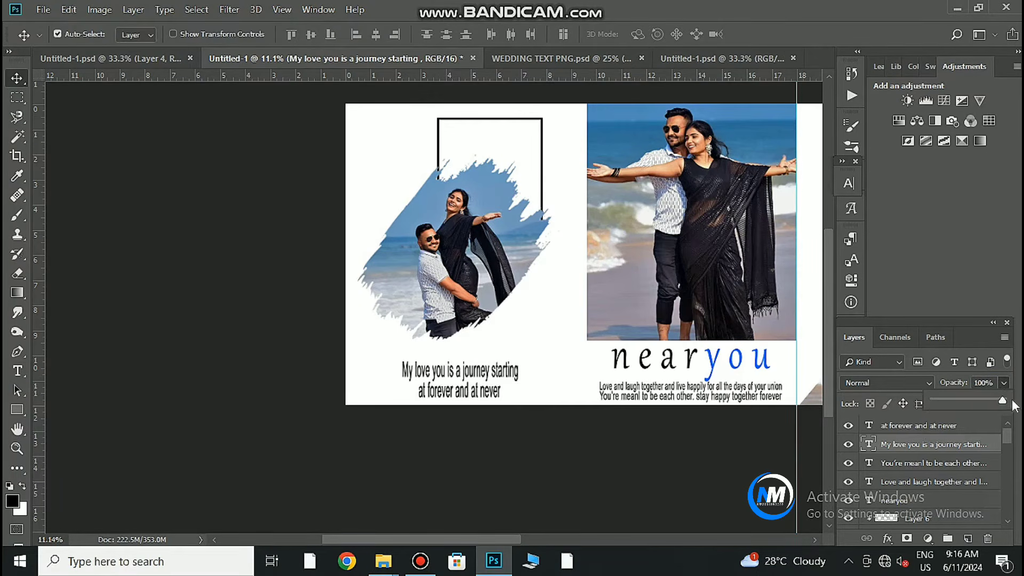
left_click(696, 385)
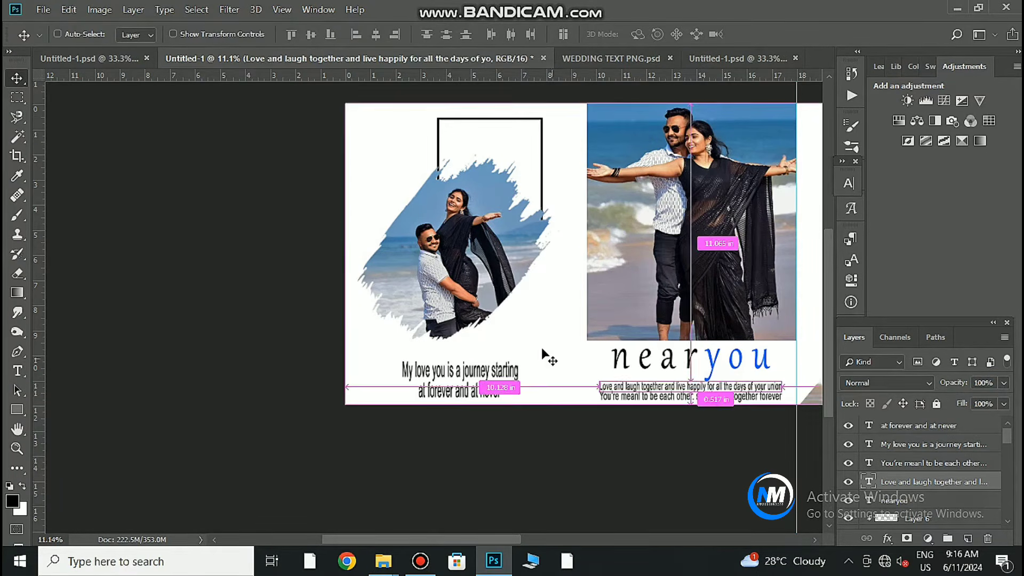
left_click(461, 389)
left_click(922, 463)
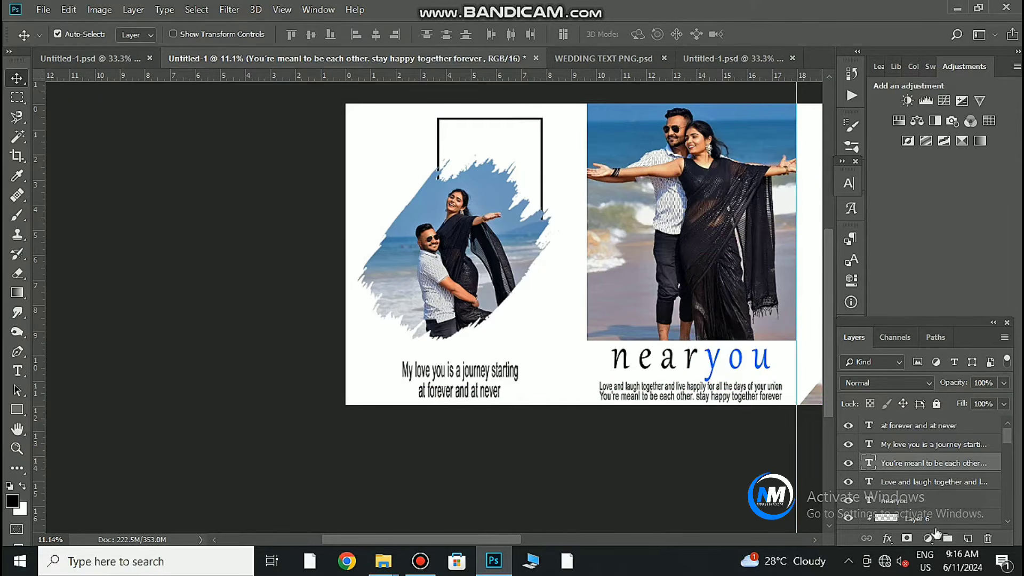
left_click(968, 538)
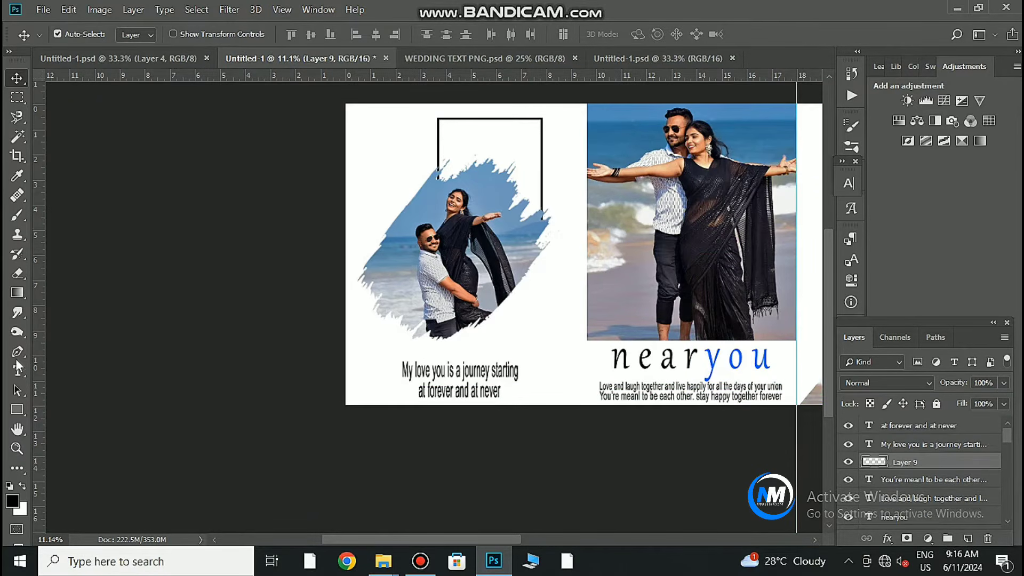
Draw a rectangle around the 'My love you' quote and give it a Stroke outline.
left_click(18, 409)
left_click_drag(375, 353, 547, 400)
left_click_drag(547, 404, 548, 403)
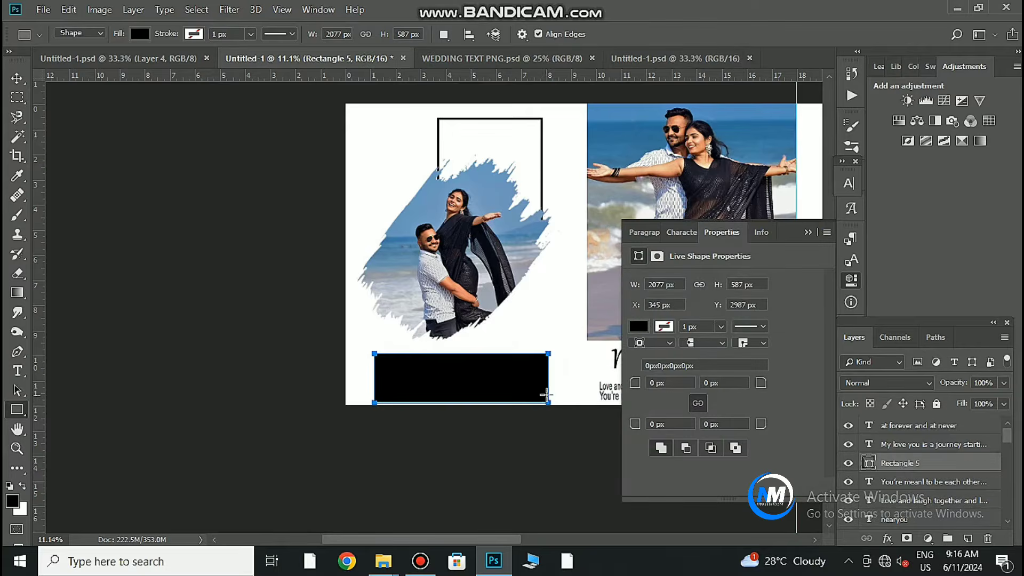
left_click(808, 232)
key("v")
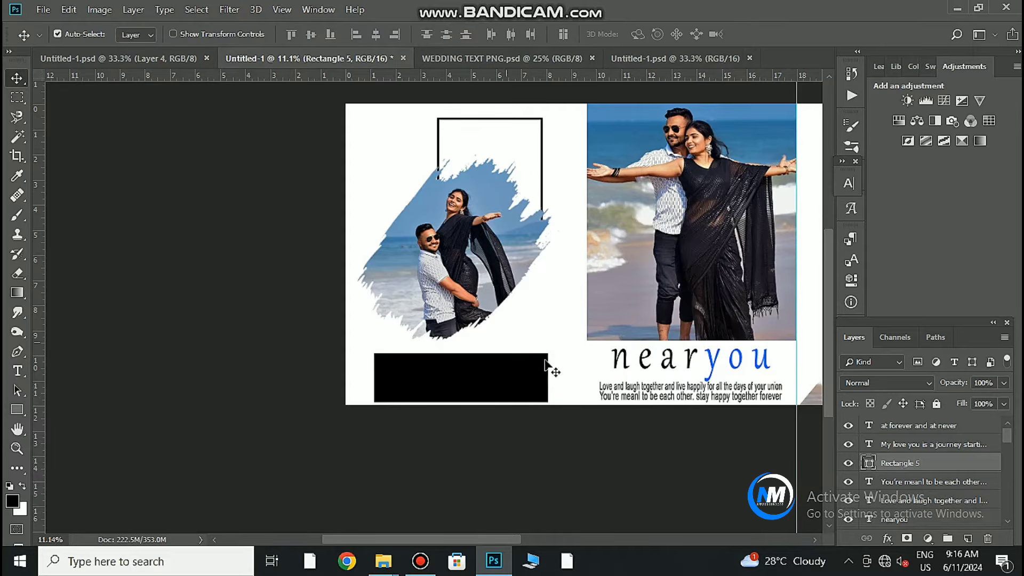
double_click(987, 463)
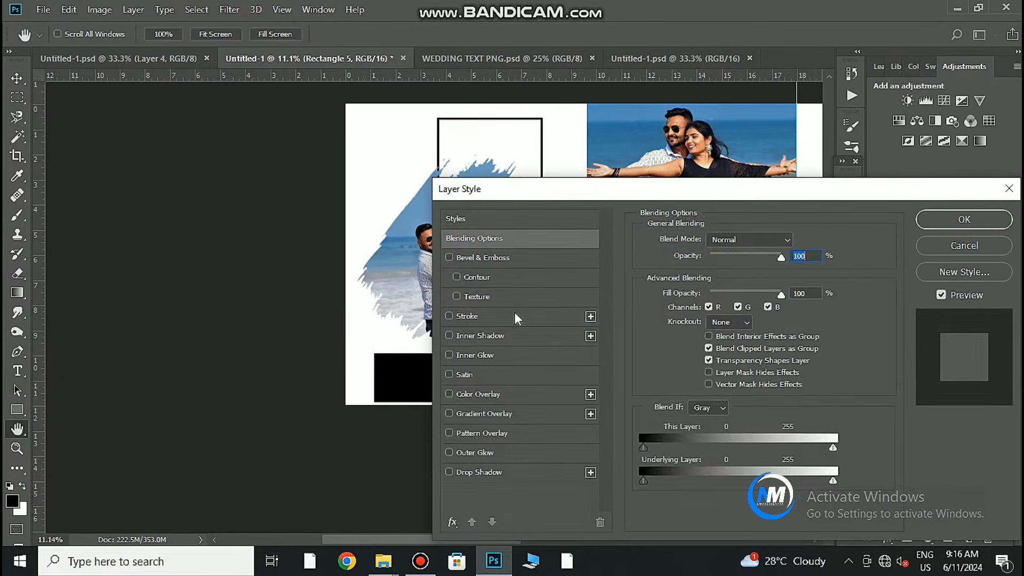
left_click(469, 318)
key("Return")
Fill the box blue with Normal blending and lower its opacity to 47%.
left_click(878, 385)
left_click(855, 359)
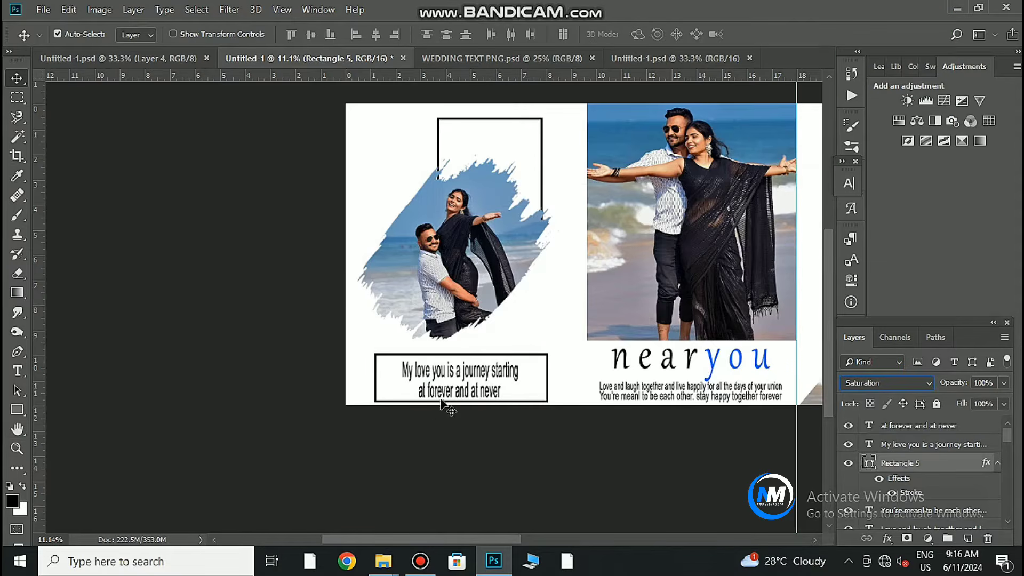
double_click(868, 465)
left_click(729, 290)
left_click(936, 282)
left_click(864, 382)
left_click(854, 21)
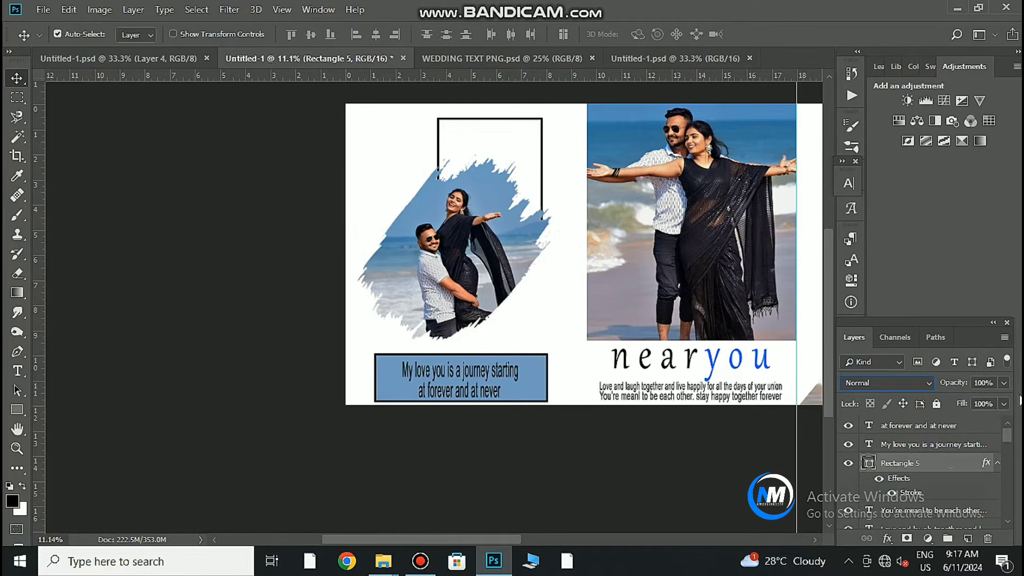
left_click(1004, 382)
left_click_drag(1006, 399, 966, 397)
left_click(3, 197)
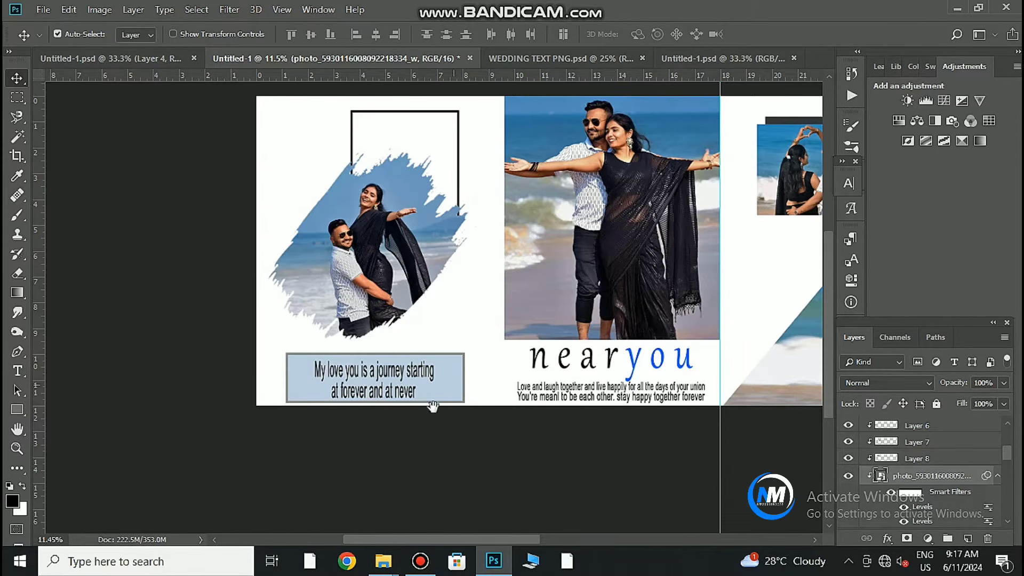
Draw a small square on a new layer beside the brushed photo.
left_click_drag(535, 365, 412, 385)
right_click(17, 410)
left_click(100, 412)
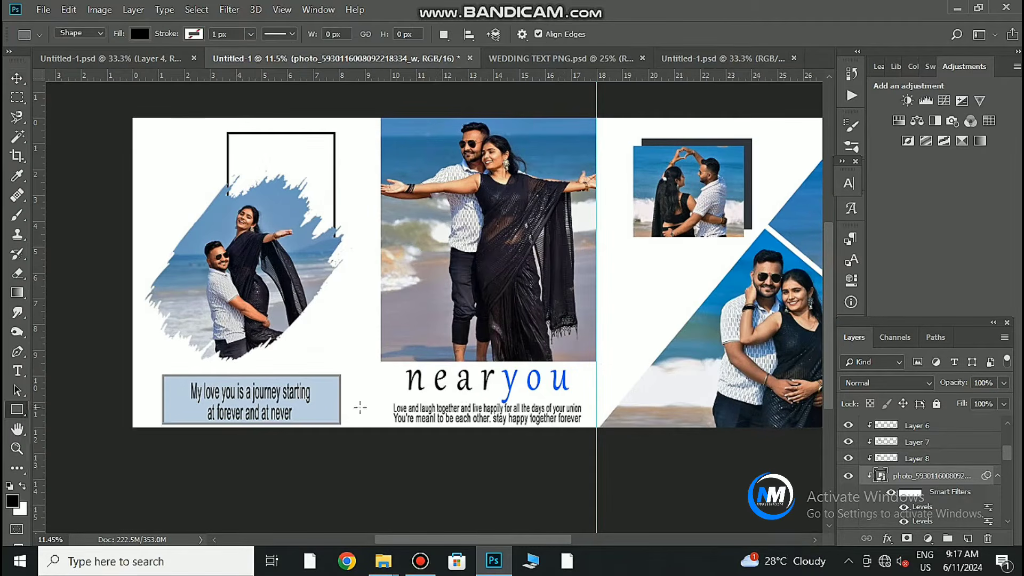
scroll(977, 442, "up", 5)
left_click(952, 427)
left_click(967, 538)
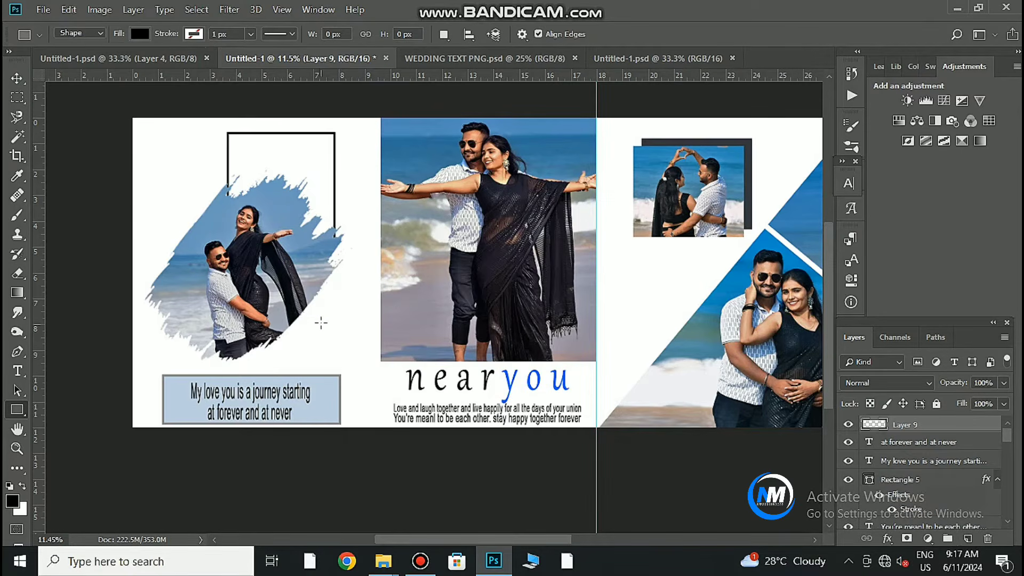
left_click_drag(321, 323, 335, 338)
left_click(807, 233)
key("v")
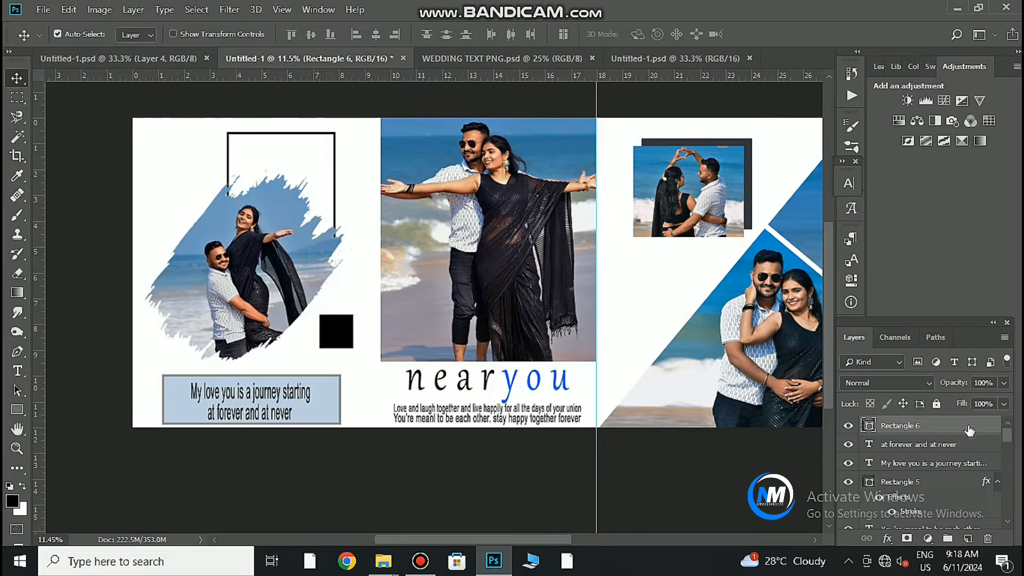
Give the square a stroke outline so only its outline shows.
double_click(985, 428)
left_click(468, 318)
left_click(962, 219)
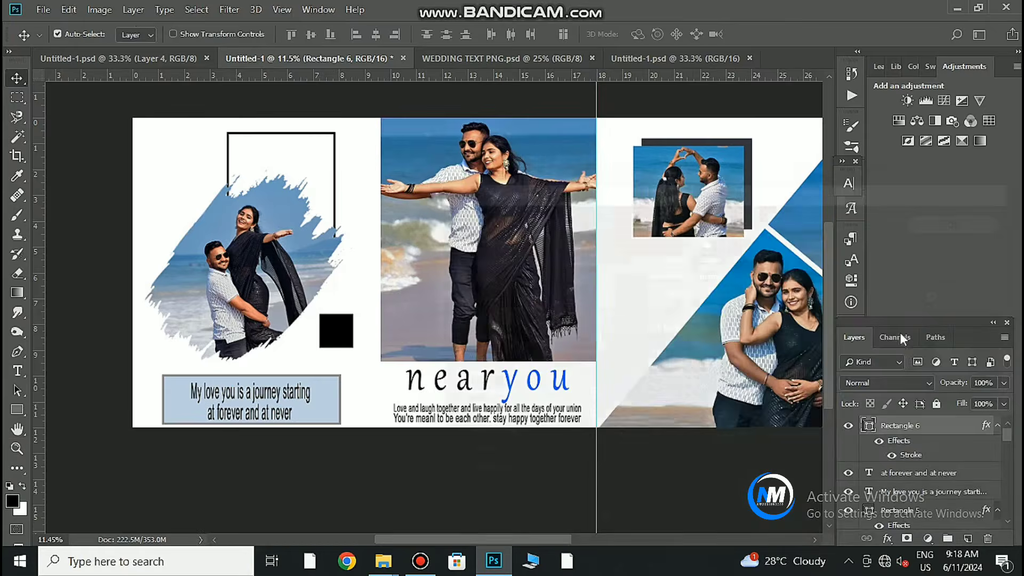
left_click(886, 382)
left_click(874, 362)
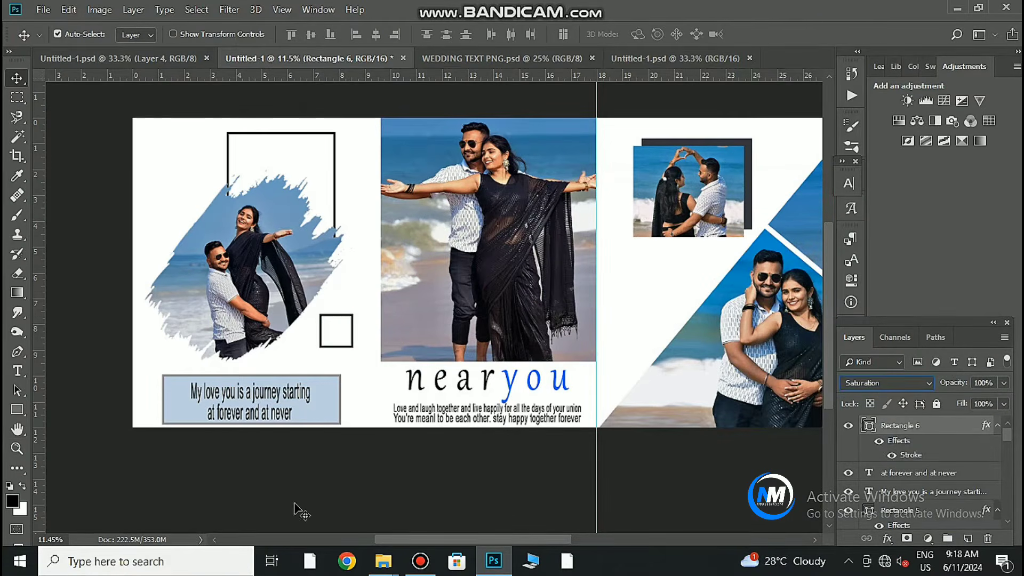
Rotate the square 45° into a diamond and duplicate it slightly lower, overlapping.
key("ctrl+t")
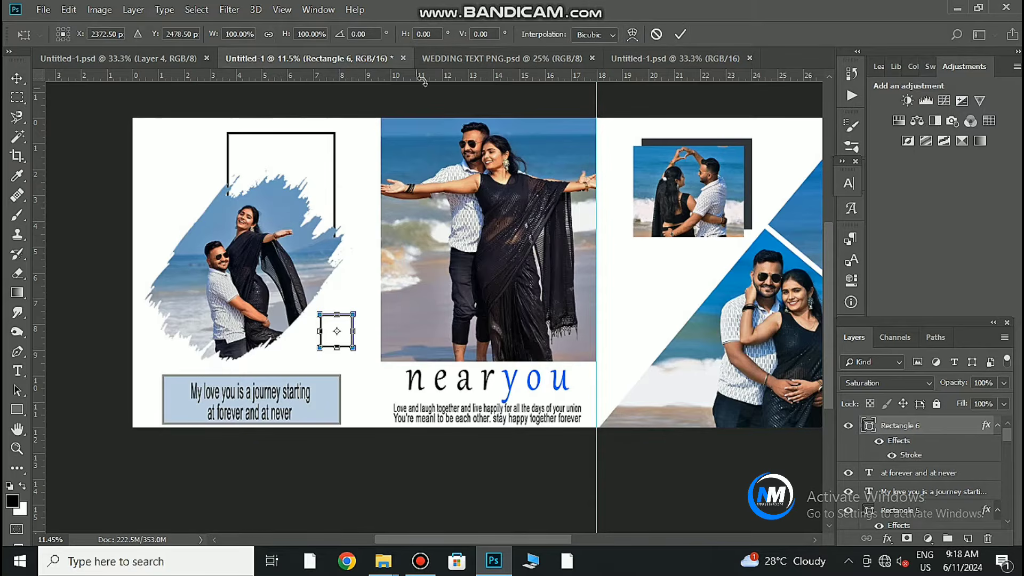
scroll(357, 363, "up", 5)
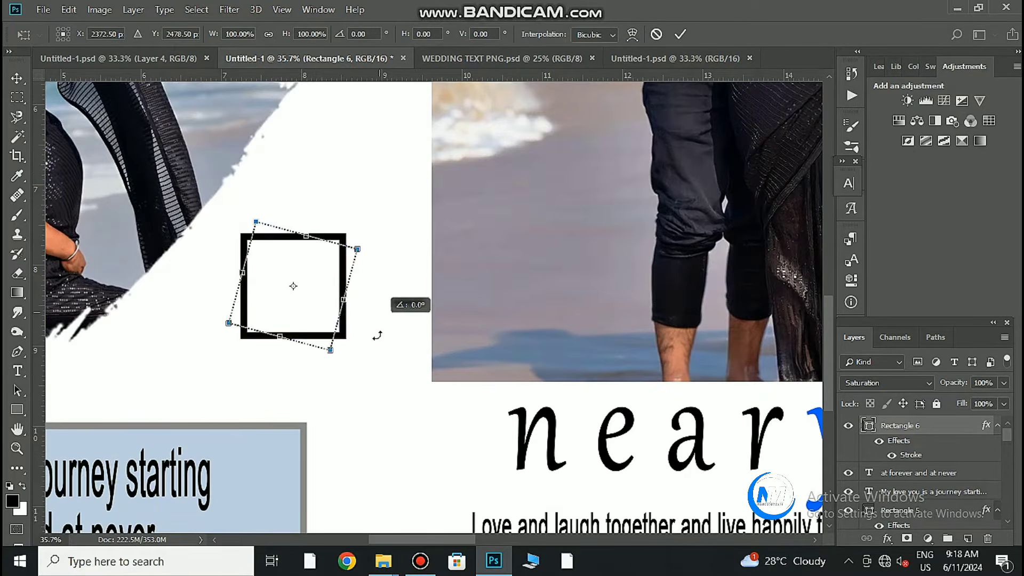
left_click_drag(376, 314, 373, 334)
key("Return")
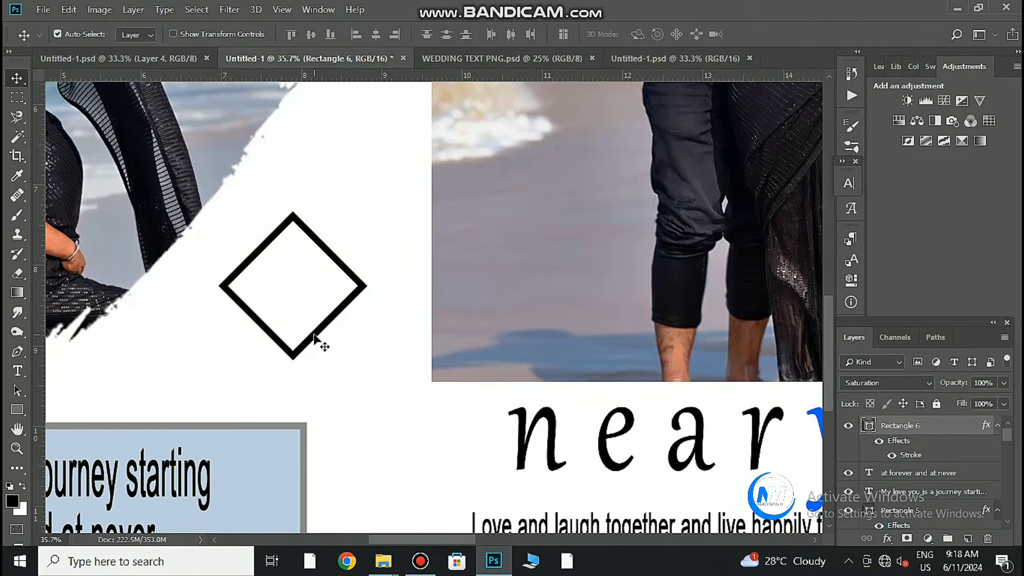
left_click_drag(285, 302, 308, 312)
scroll(319, 303, "down", 3)
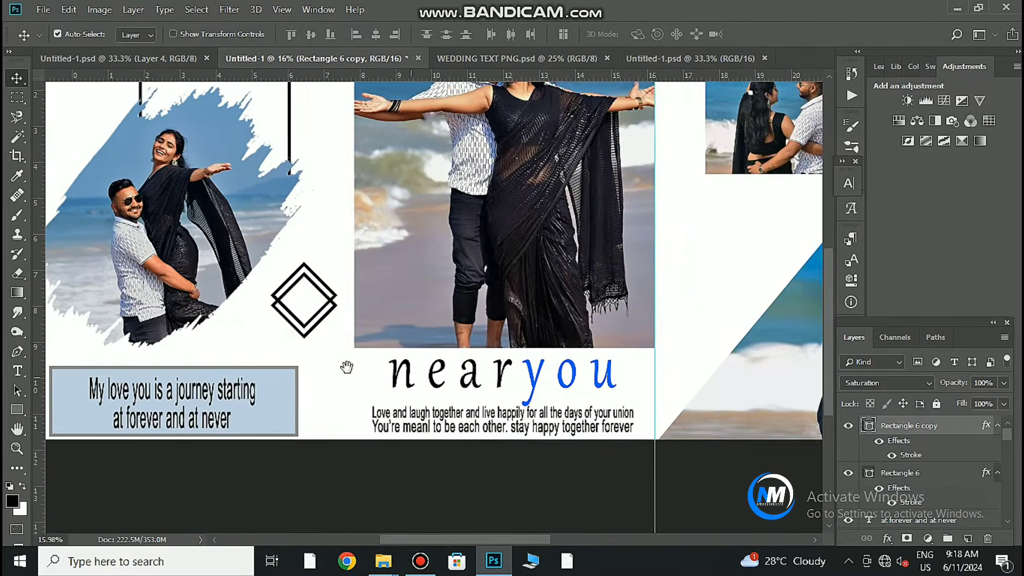
left_click_drag(346, 366, 309, 401)
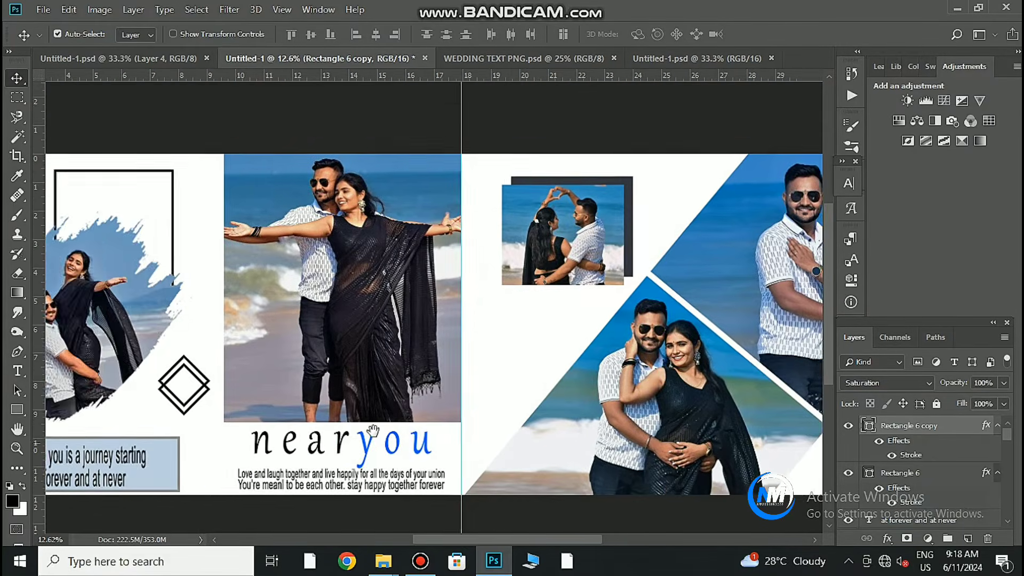
left_click_drag(528, 402, 409, 411)
Copy the 'JOURAEY OF THE HEART' text layer from the text document into the album.
left_click(652, 59)
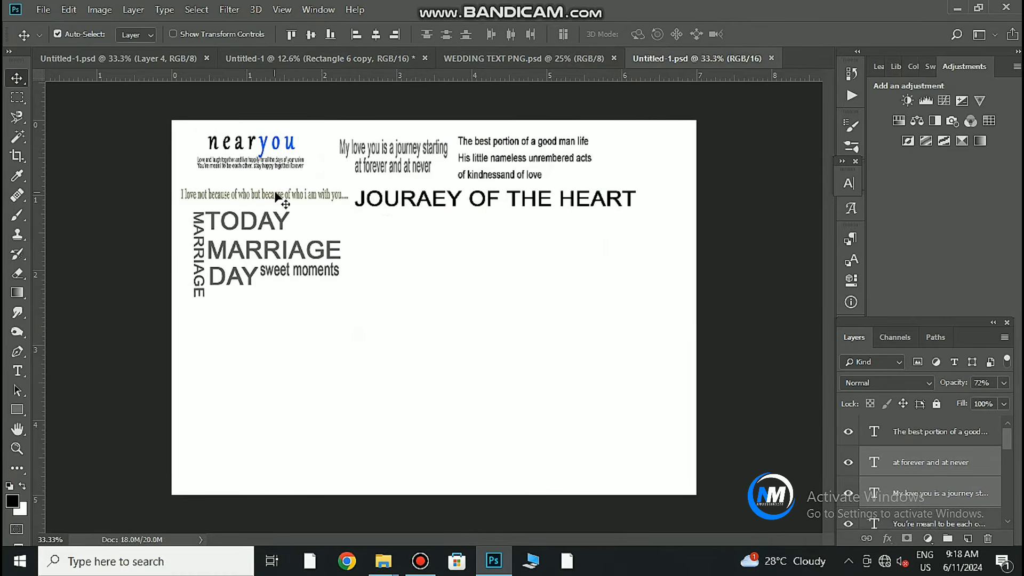
left_click_drag(428, 198, 373, 257)
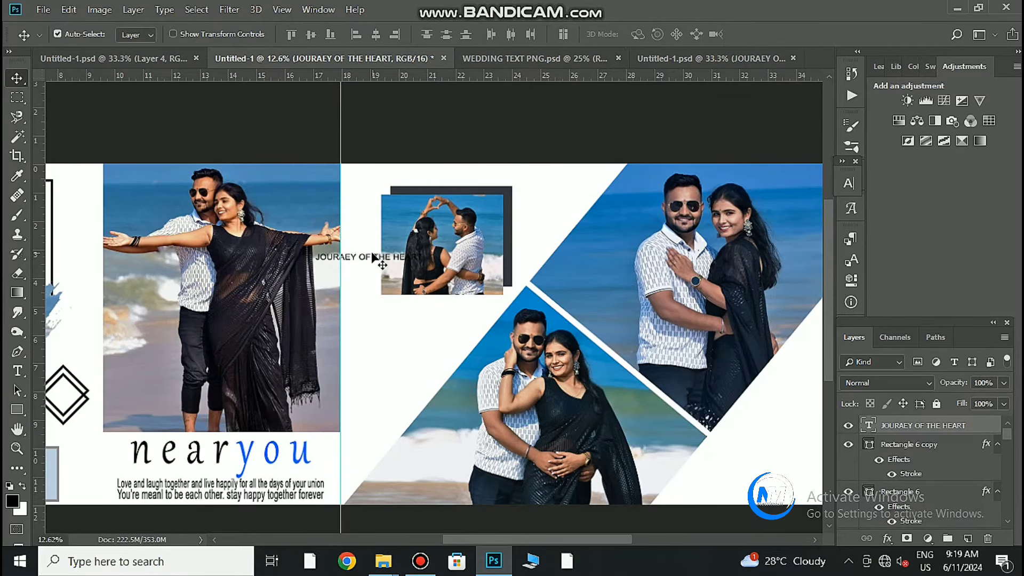
left_click(379, 254)
left_click(364, 260)
Try rotating and flipping the title, then return it to reading normally.
key("ctrl+t")
left_click_drag(472, 277, 341, 367)
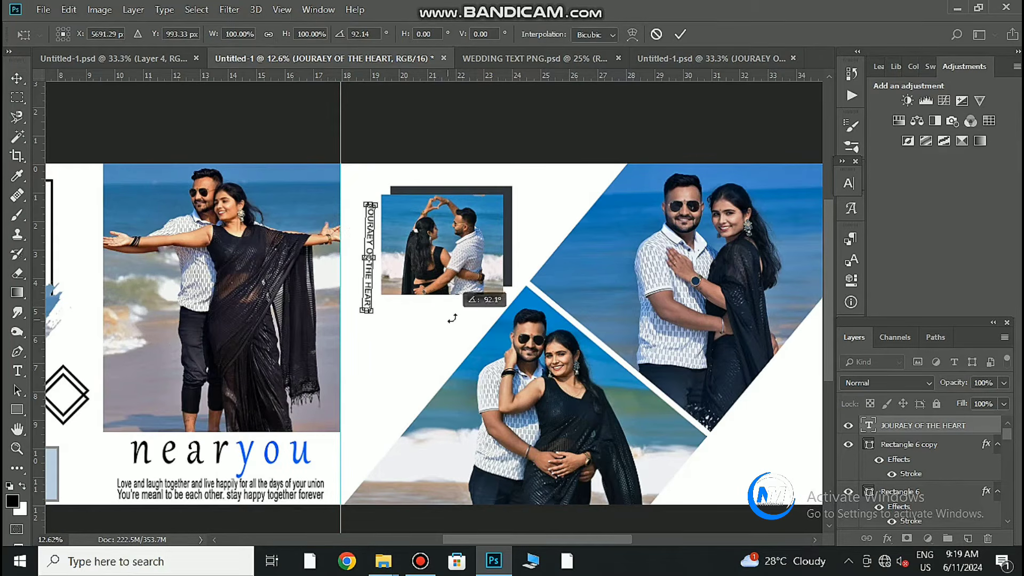
left_click_drag(377, 323, 382, 326)
left_click(684, 36)
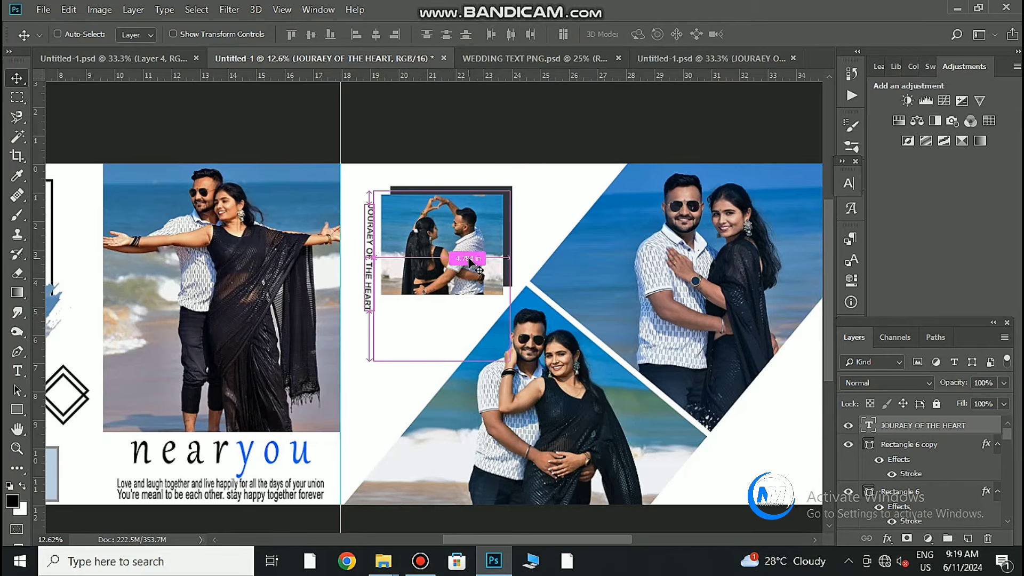
key("ctrl+z")
key("ctrl+t")
right_click(395, 261)
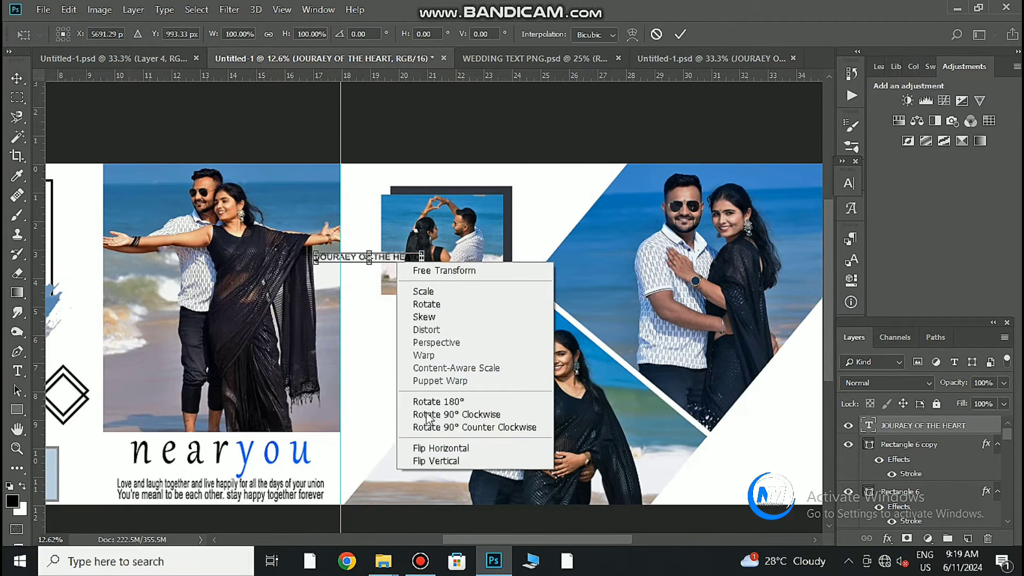
left_click(426, 448)
right_click(402, 261)
left_click(437, 461)
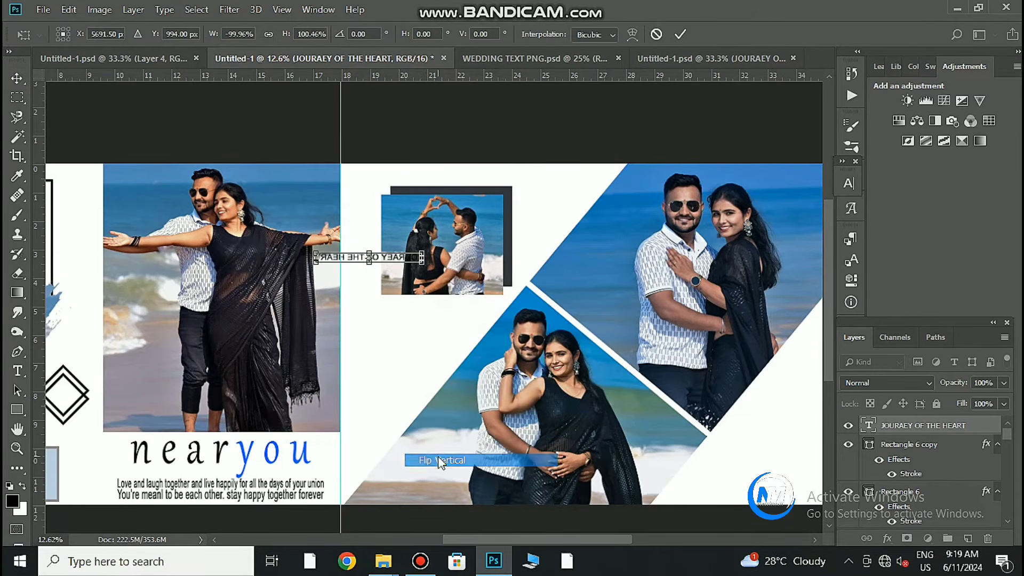
right_click(400, 263)
left_click(459, 403)
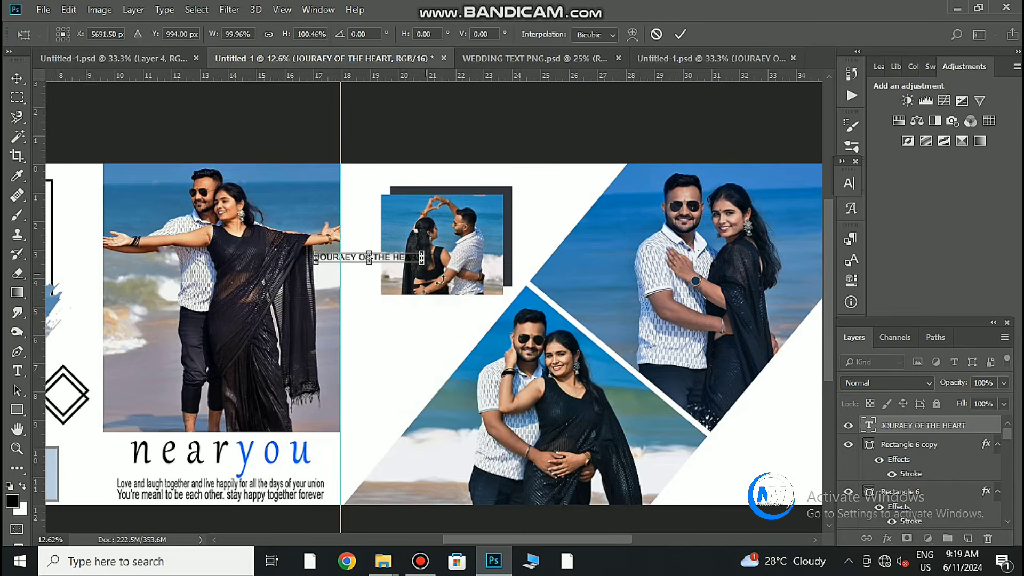
Rotate the title 90° to vertical and place it left of the heart-hands photo.
left_click_drag(469, 307, 347, 323)
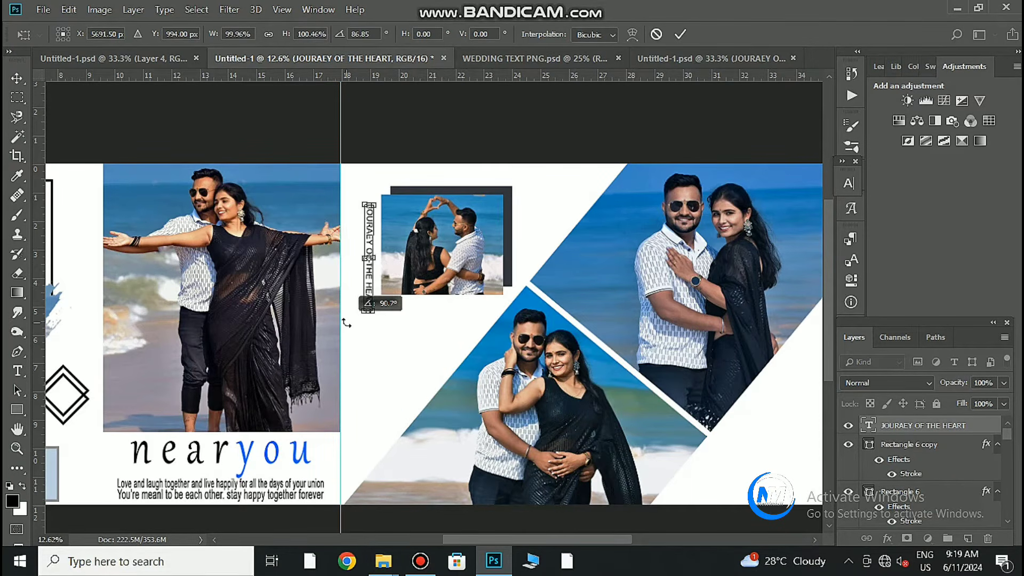
left_click_drag(401, 340, 401, 341)
left_click_drag(443, 301, 552, 383)
left_click_drag(442, 284, 401, 280)
left_click_drag(451, 377, 454, 380)
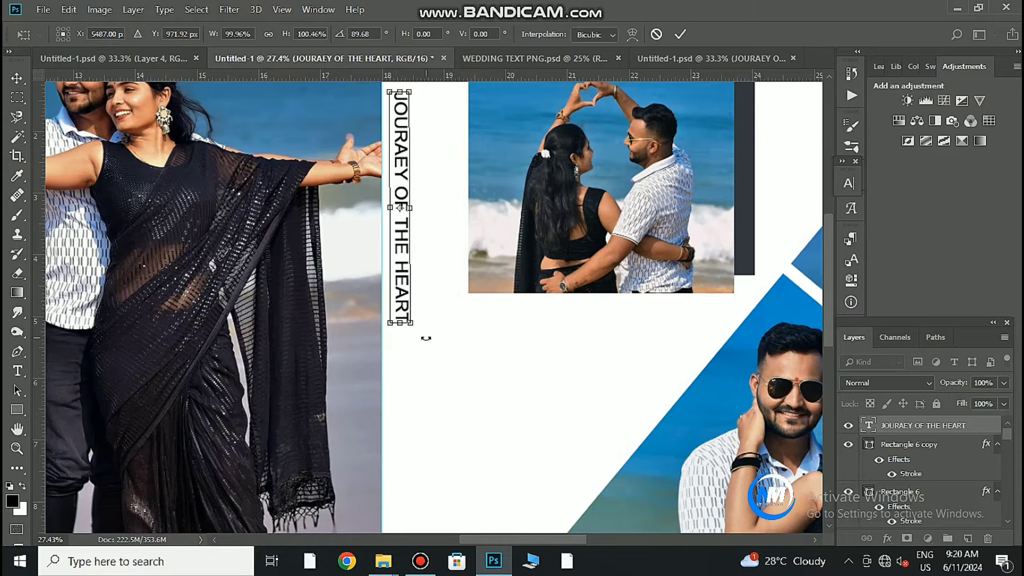
left_click(683, 36)
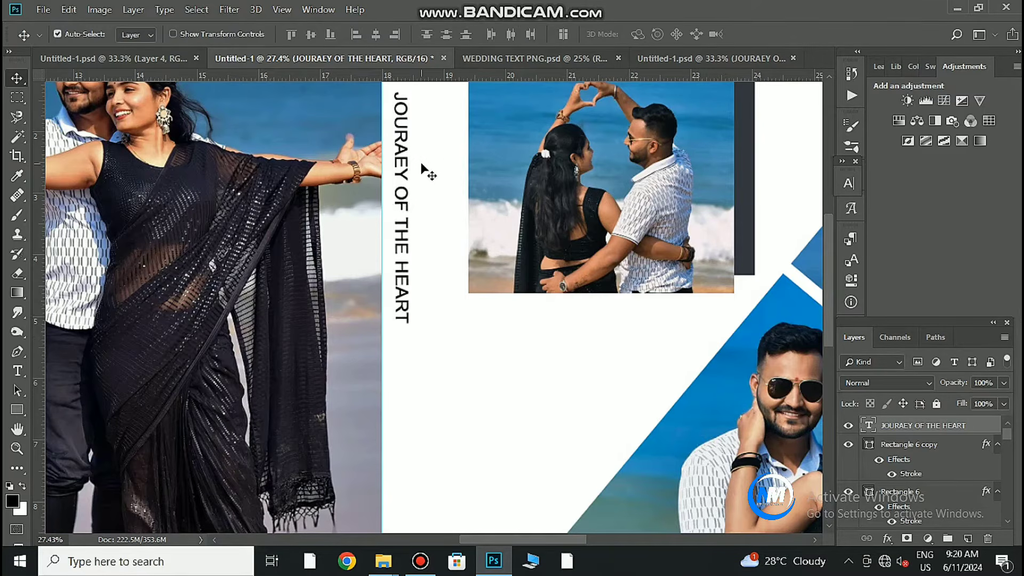
Nudge the vertical title slightly down and frame the empty area below the photo.
mouse_move(441, 241)
left_mouse_down()
mouse_move(418, 241)
mouse_move(431, 239)
mouse_move(414, 272)
mouse_move(434, 251)
left_mouse_up()
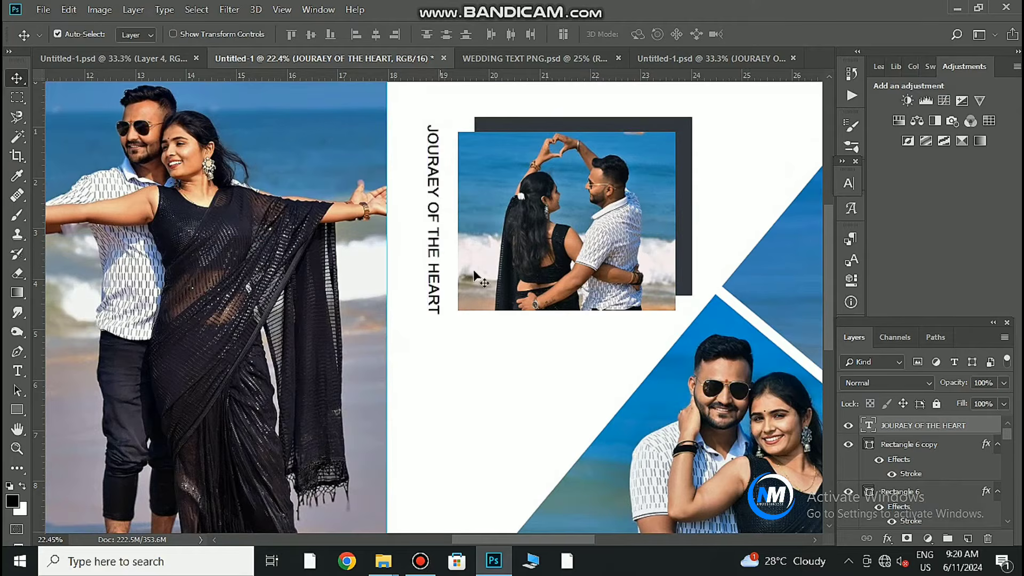
left_click_drag(523, 269, 515, 269)
left_click_drag(630, 323, 385, 330)
left_click_drag(295, 338, 333, 325)
left_click_drag(315, 315, 374, 334)
Type 'THE' below the photo and set its font to Cambria Math.
left_click(18, 372)
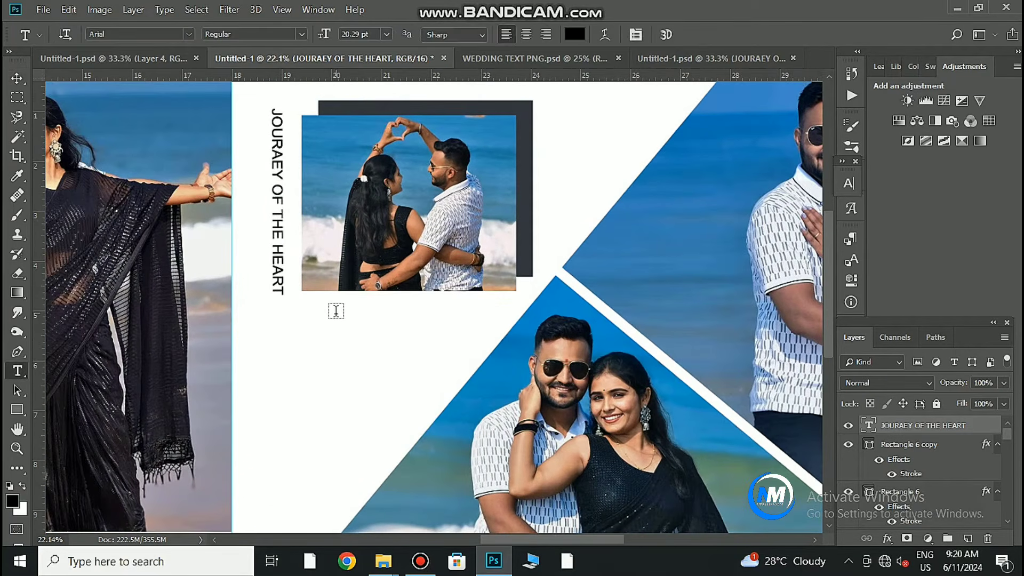
left_click(314, 322)
type("THE")
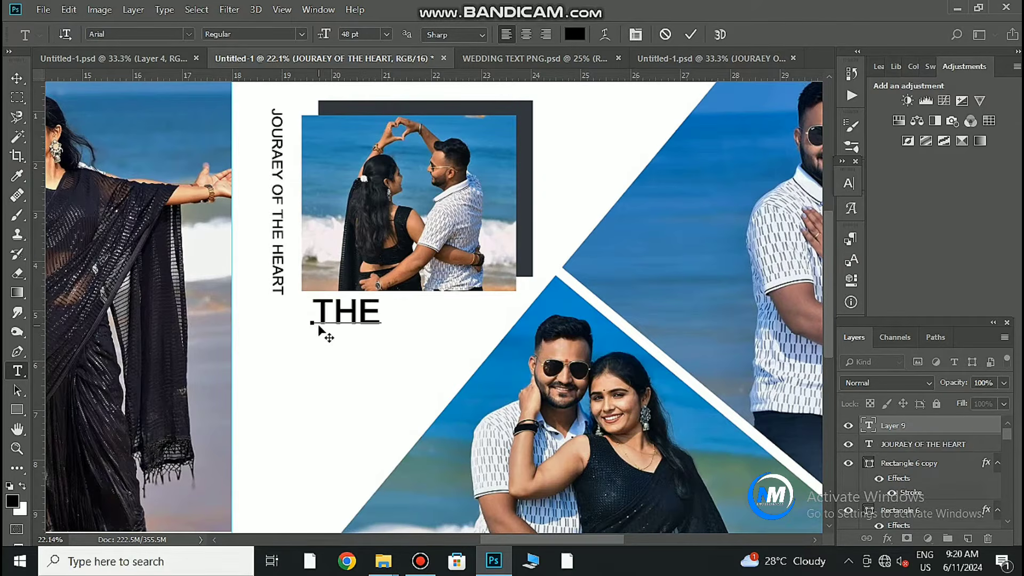
key("ctrl+a")
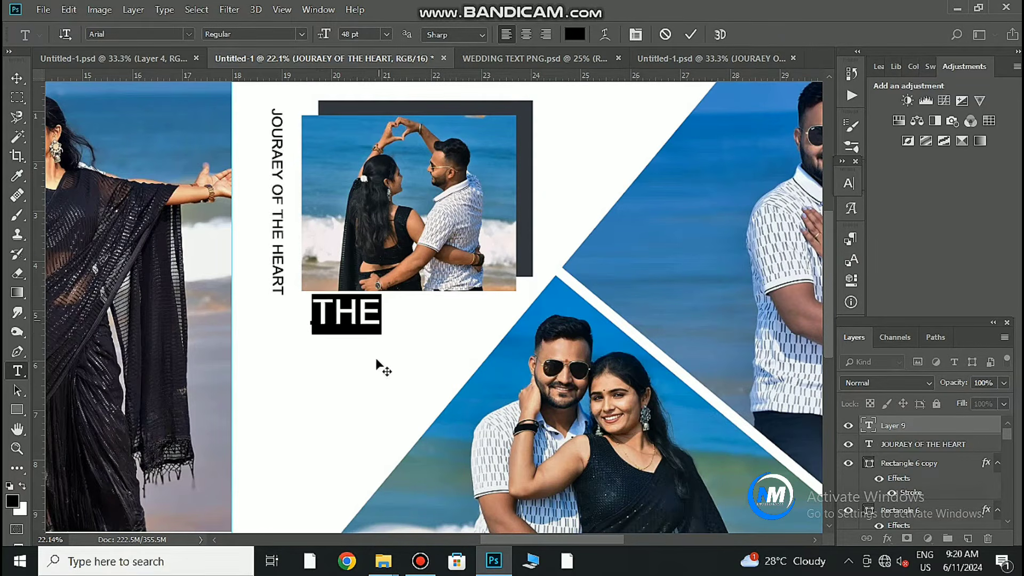
left_click(848, 183)
left_click(757, 201)
left_click(740, 247)
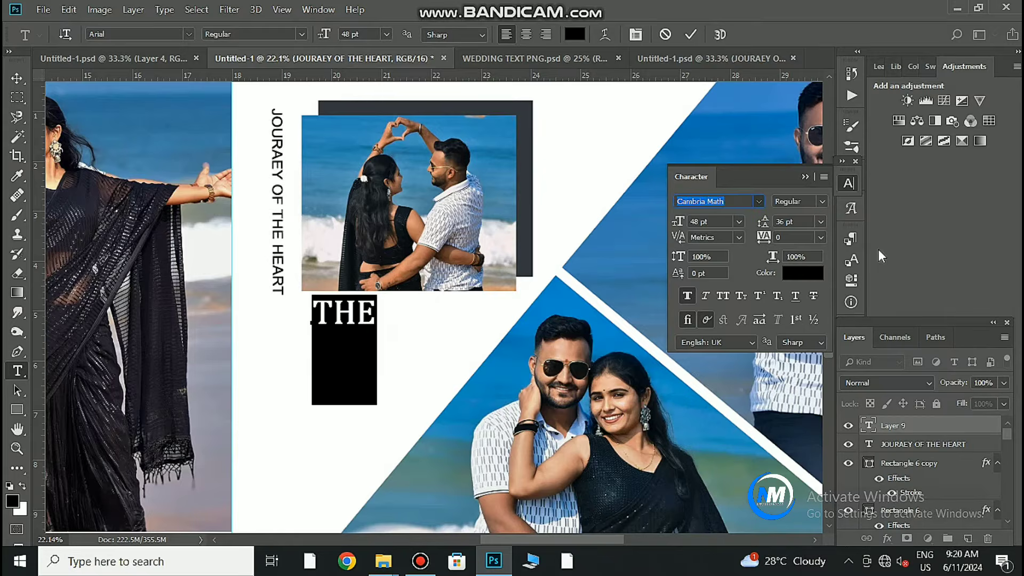
left_click(690, 34)
left_click(343, 335)
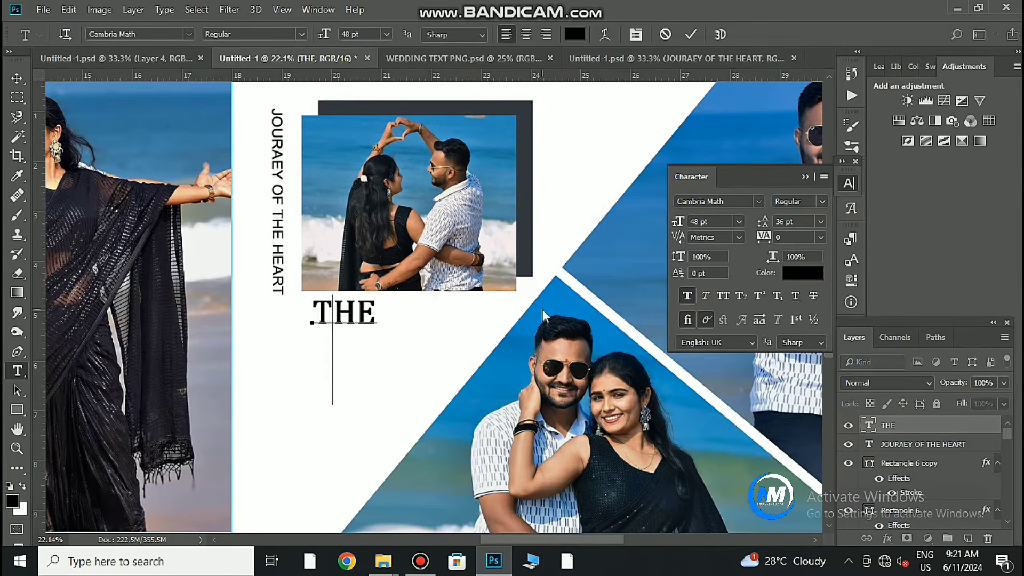
left_click(693, 35)
left_click(347, 400)
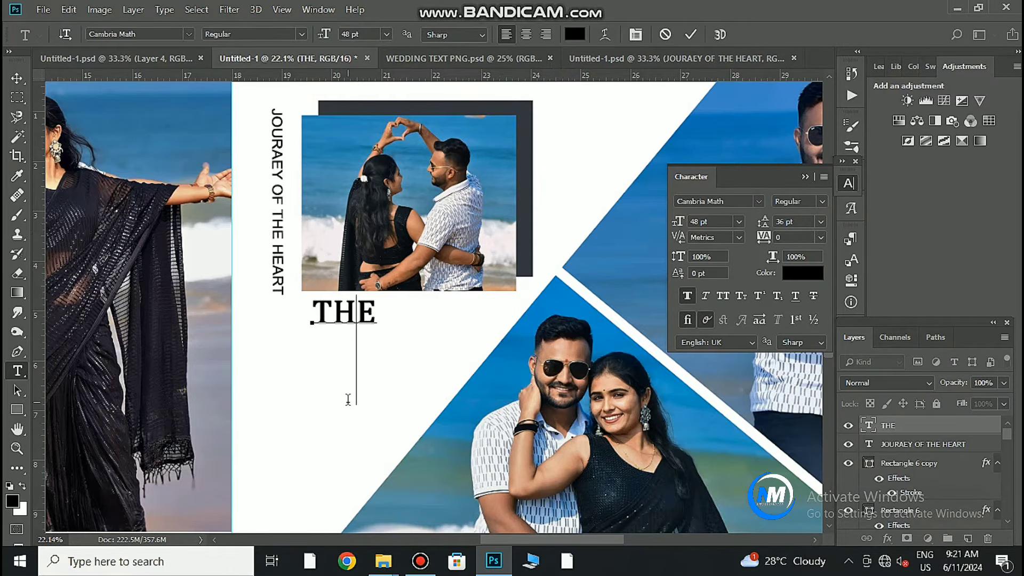
left_click(691, 34)
Type 'COUPLE' as a separate layer and move it directly under THE.
left_click(269, 457)
type("CO")
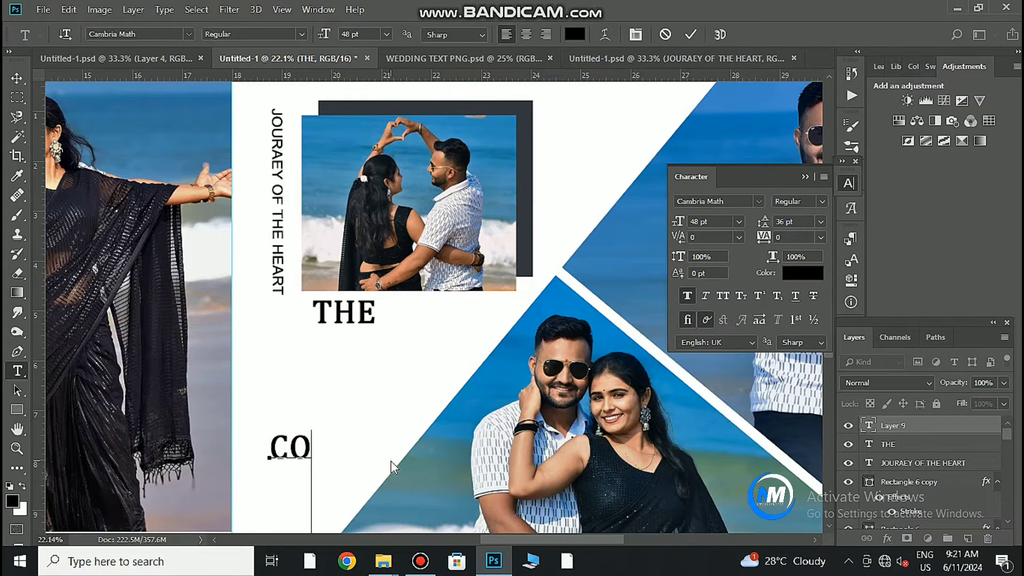
type("UPLE")
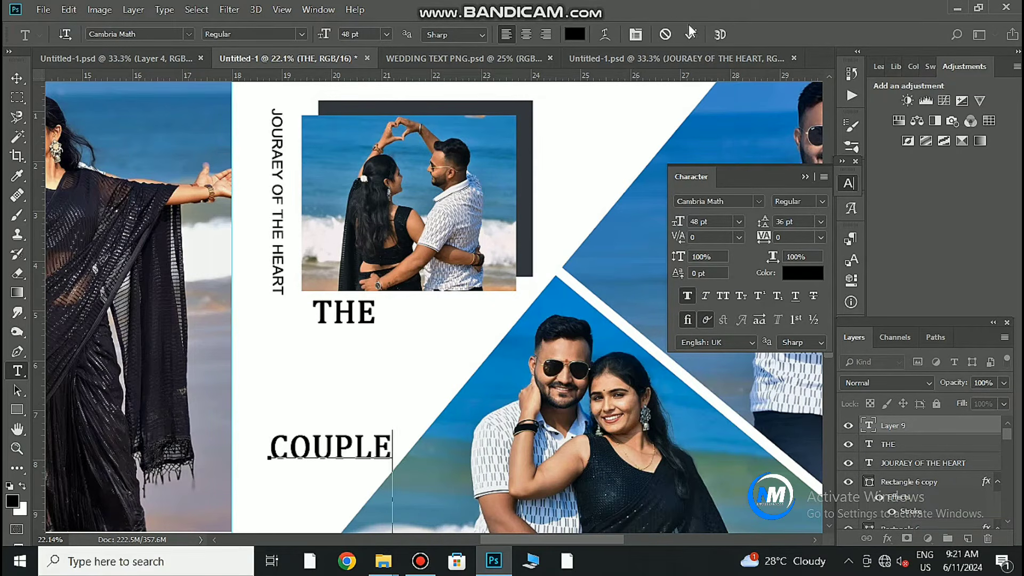
left_click(691, 35)
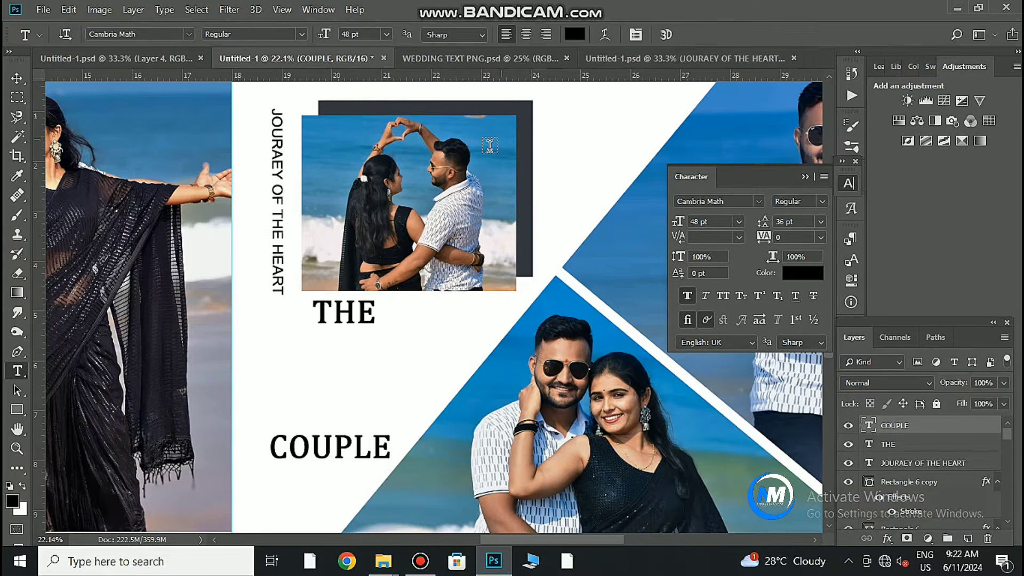
left_click_drag(341, 443, 382, 341)
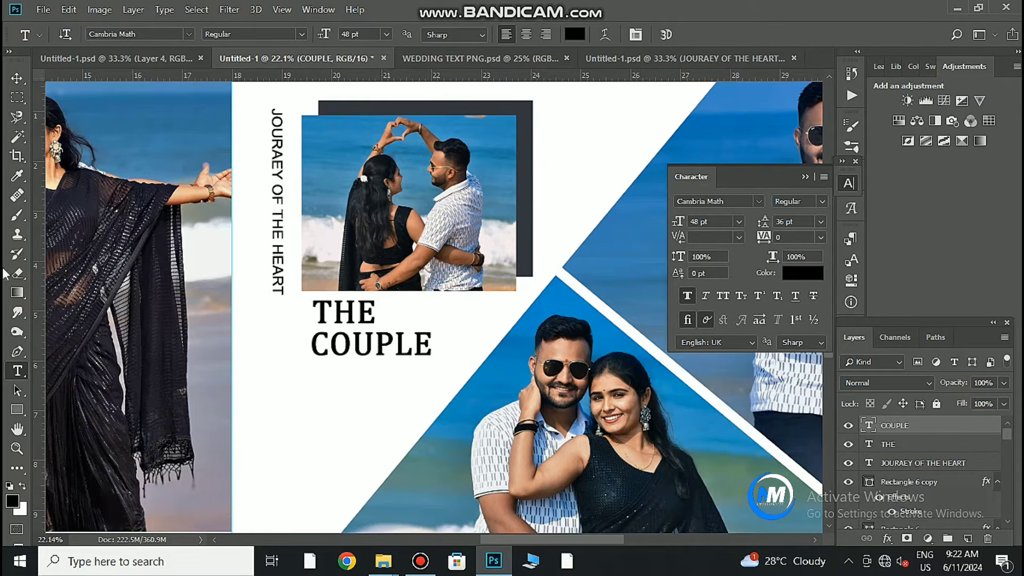
Draw a small black circle right of THE and align it with the word.
right_click(17, 409)
left_click(70, 438)
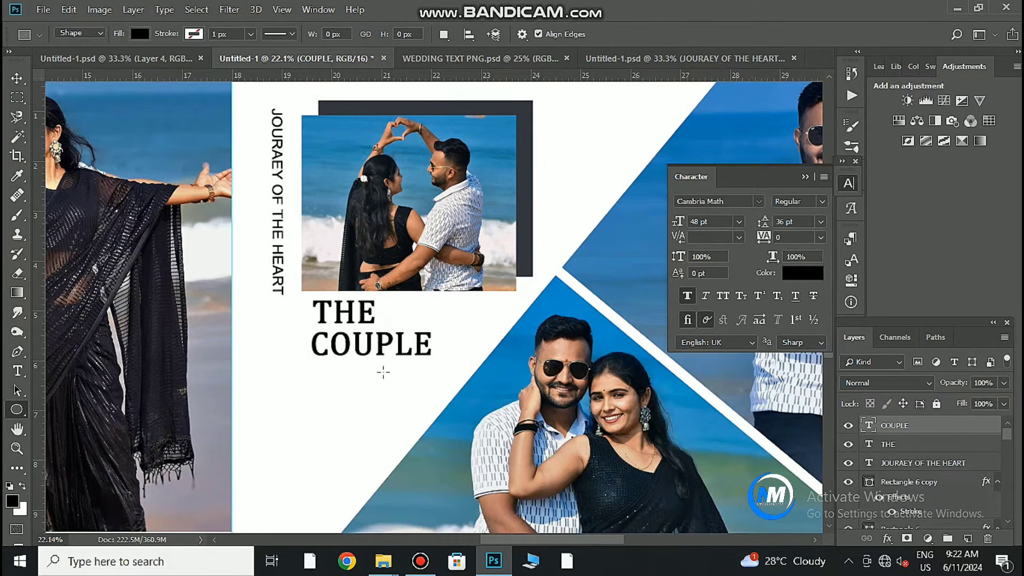
mouse_move(380, 308)
left_mouse_down()
mouse_move(396, 322)
mouse_move(393, 310)
mouse_move(416, 312)
left_mouse_up()
key("v")
left_click_drag(486, 323, 431, 346)
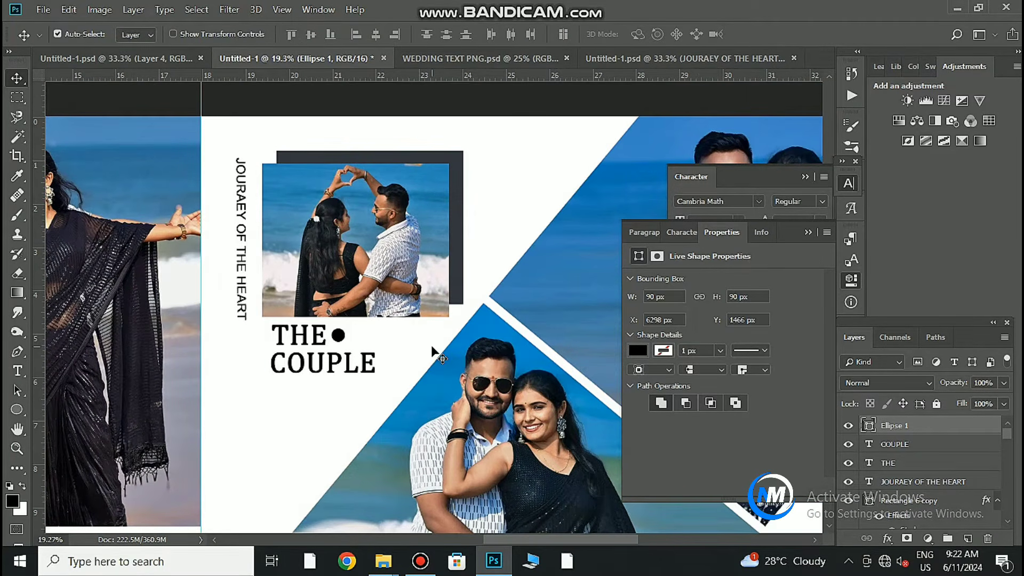
Collapse the side panels, open the flower png folder, and return to WEDDING TEXT PNG.
left_click(801, 177)
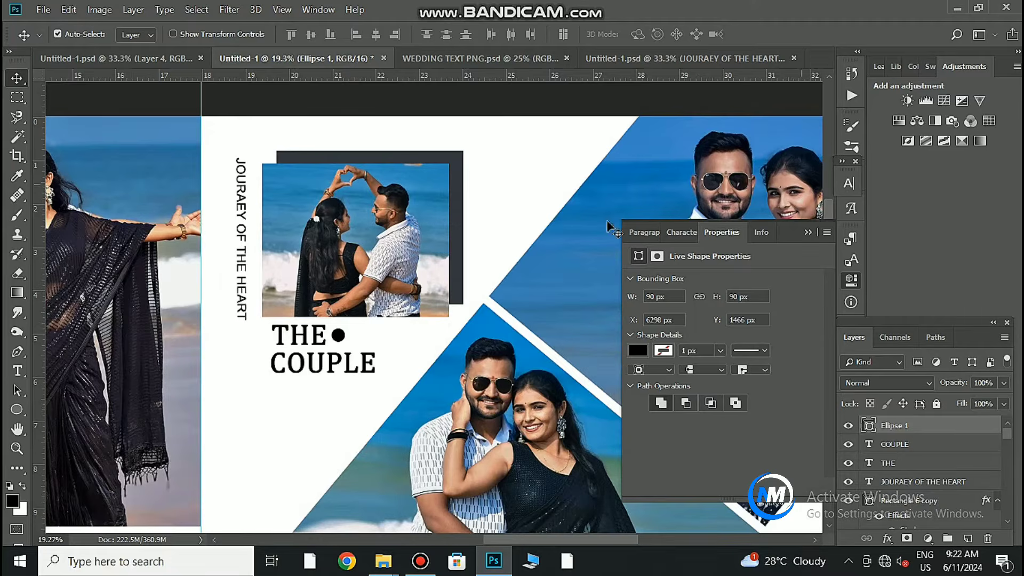
left_click(809, 234)
scroll(557, 326, "down", 3)
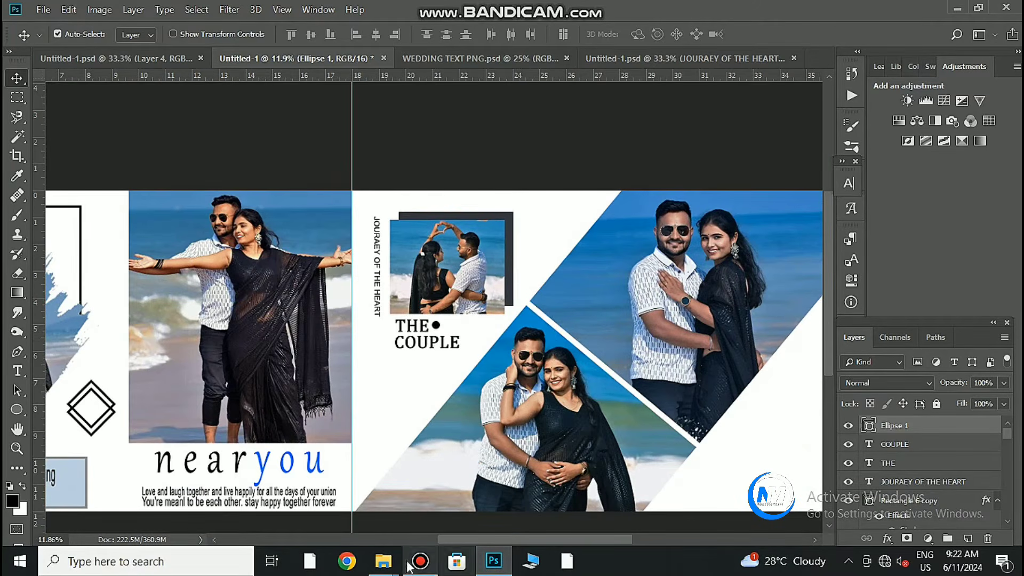
mouse_move(384, 560)
left_click(563, 488)
left_click(243, 117)
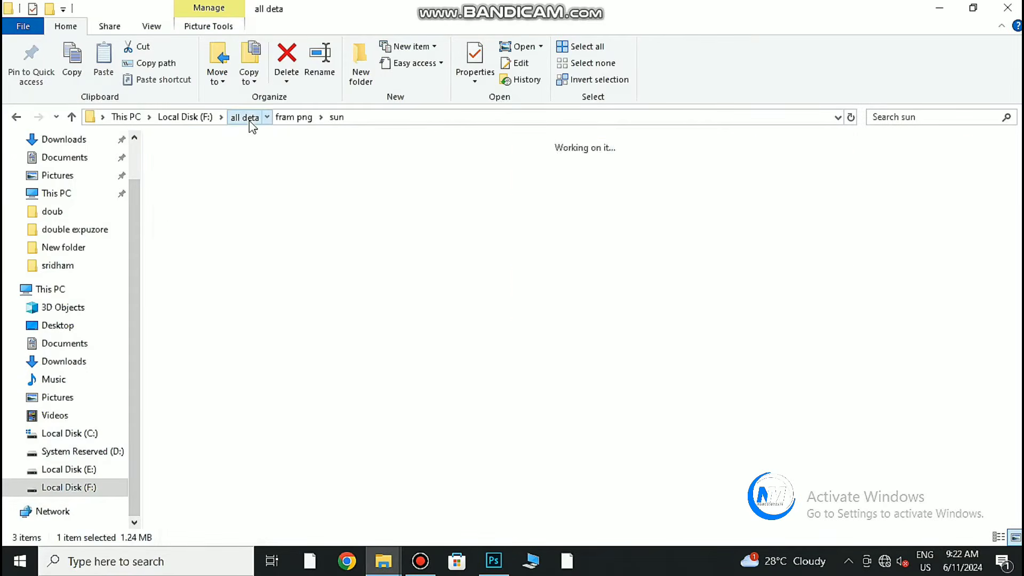
double_click(708, 176)
double_click(447, 176)
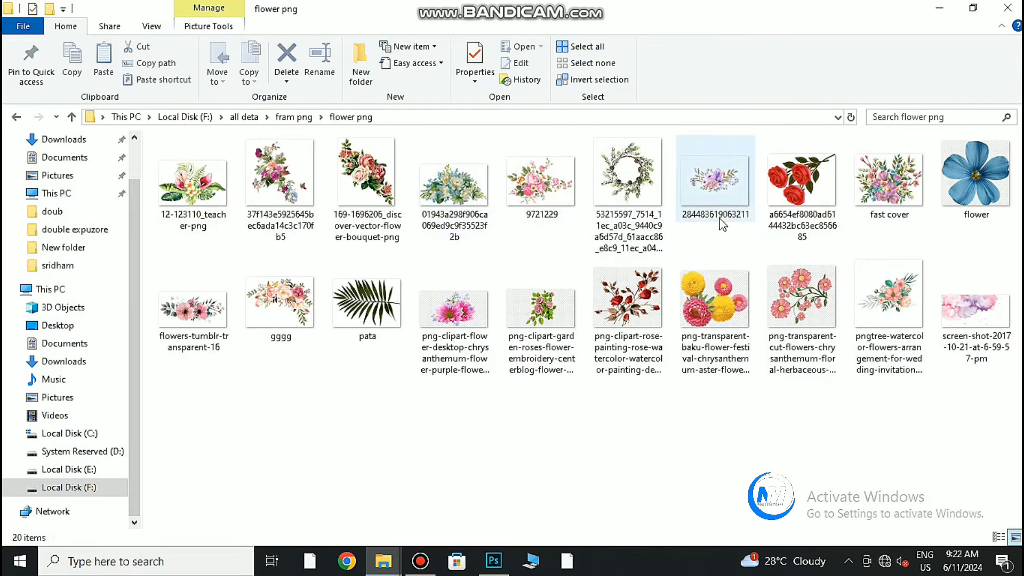
left_click(493, 561)
left_click(482, 59)
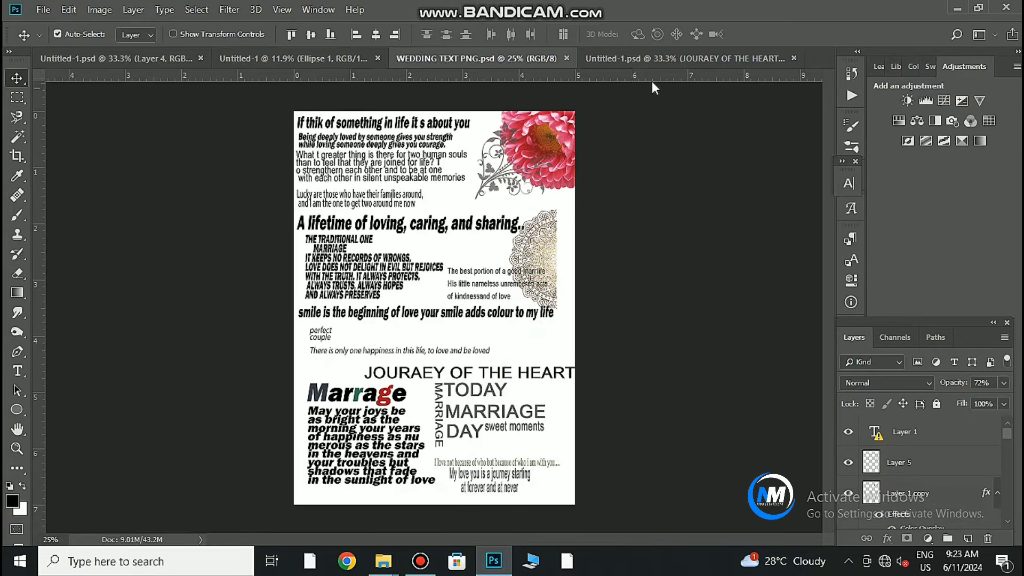
Copy the flower ornament from the wedding text sheet toward the right page's top.
left_click(653, 58)
left_click(442, 57)
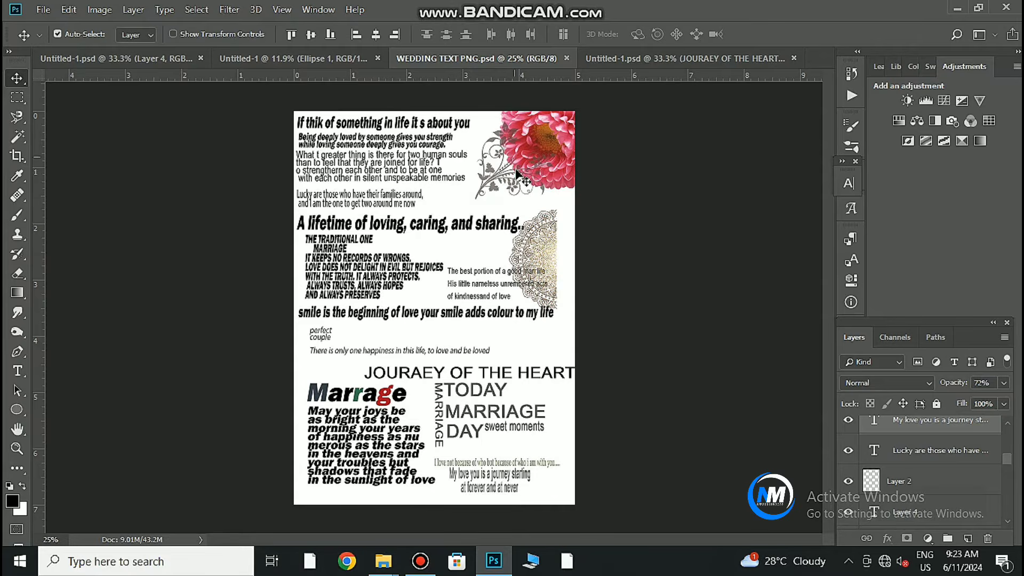
left_click_drag(525, 157, 504, 234)
left_click(501, 230)
scroll(543, 218, "up", 3)
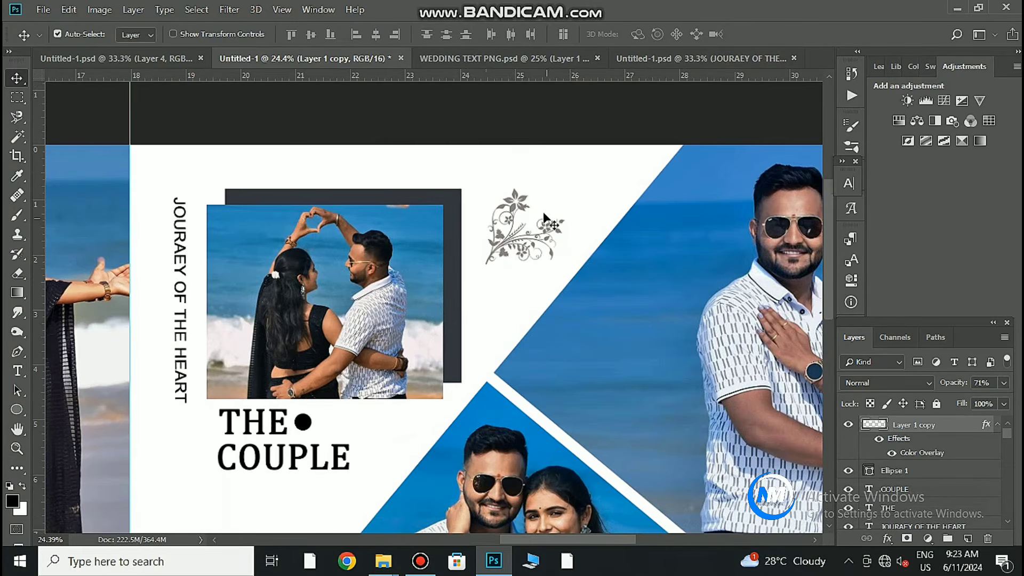
left_click_drag(526, 198, 554, 170)
Rotate the flower about 153° and enlarge it to 136%.
key("ctrl+t")
mouse_move(633, 228)
left_mouse_down()
mouse_move(483, 260)
mouse_move(424, 225)
mouse_move(635, 234)
mouse_move(623, 233)
left_mouse_up()
mouse_move(561, 245)
left_mouse_down()
mouse_move(552, 270)
mouse_move(561, 259)
left_mouse_up()
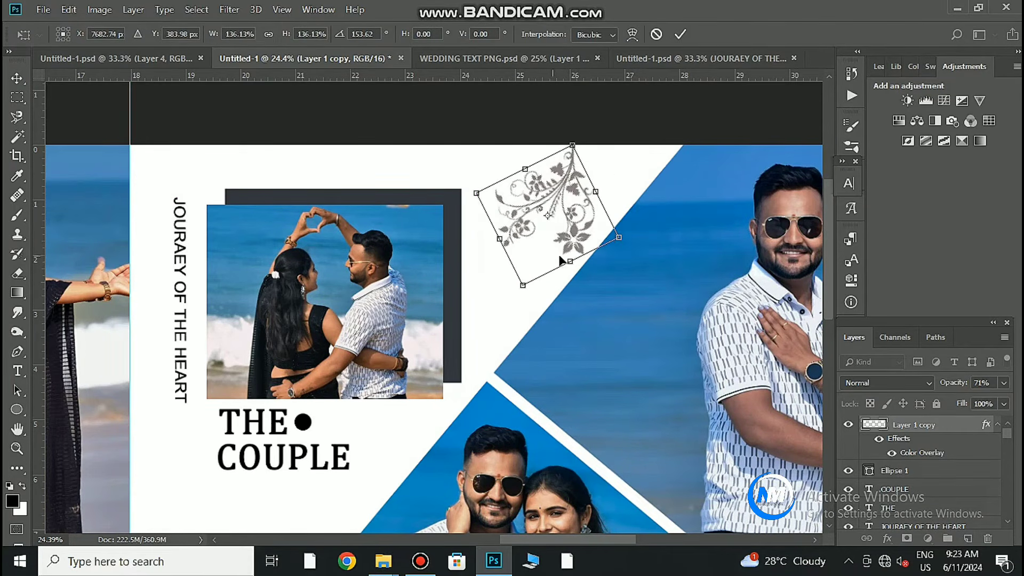
left_click(679, 35)
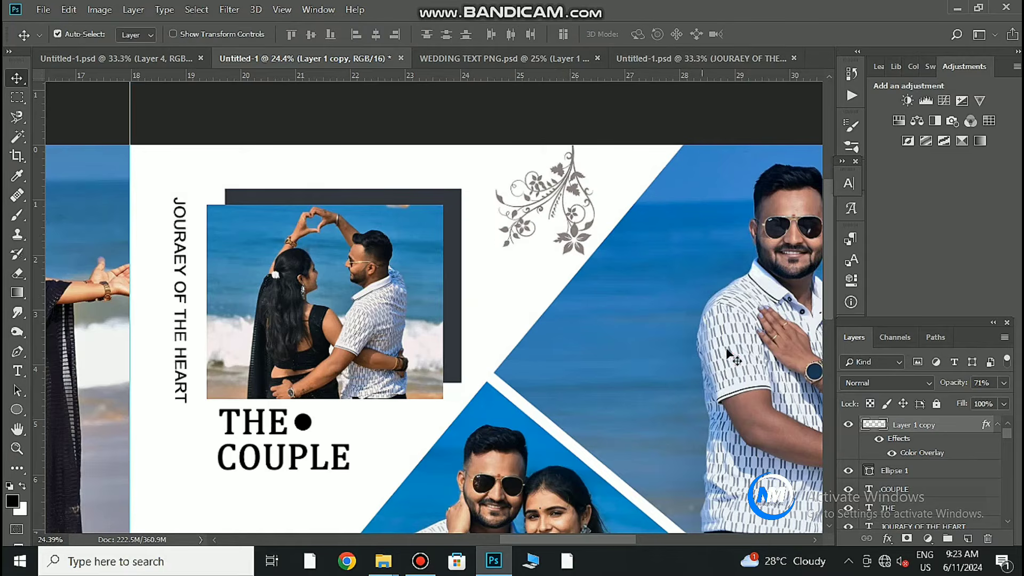
Tint the flower with a blue Color Overlay sampled from the beach photo.
double_click(987, 425)
left_click(505, 397)
left_click(793, 239)
left_click(413, 226)
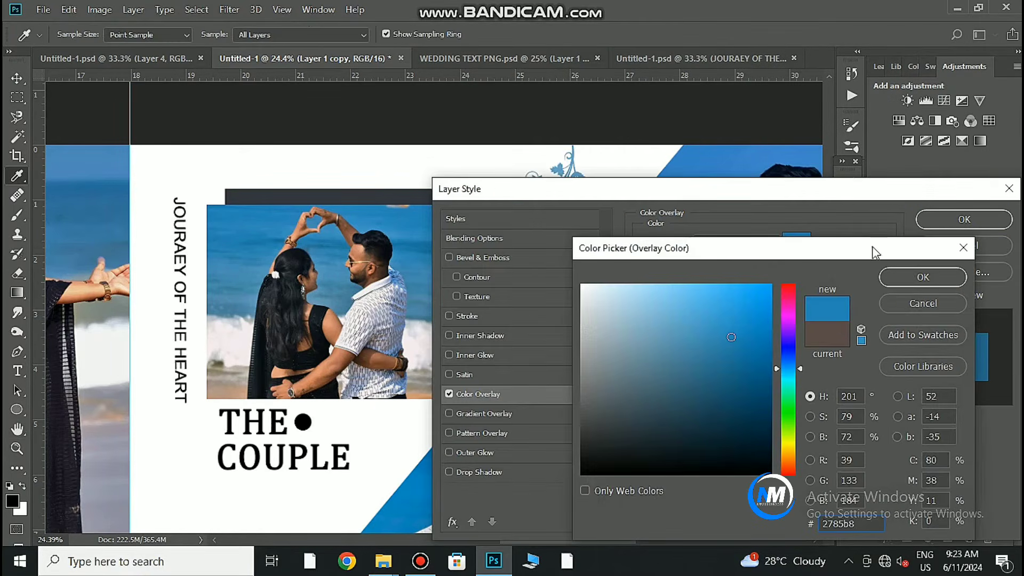
left_click(909, 276)
left_click(948, 219)
scroll(741, 281, "down", 5)
left_click_drag(694, 367, 609, 330)
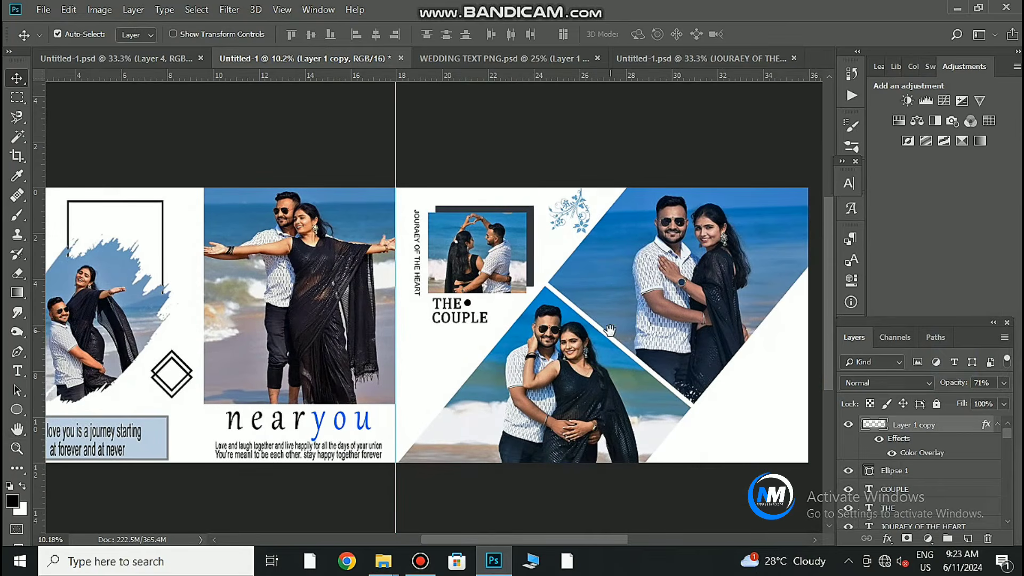
scroll(663, 416, "up", 4)
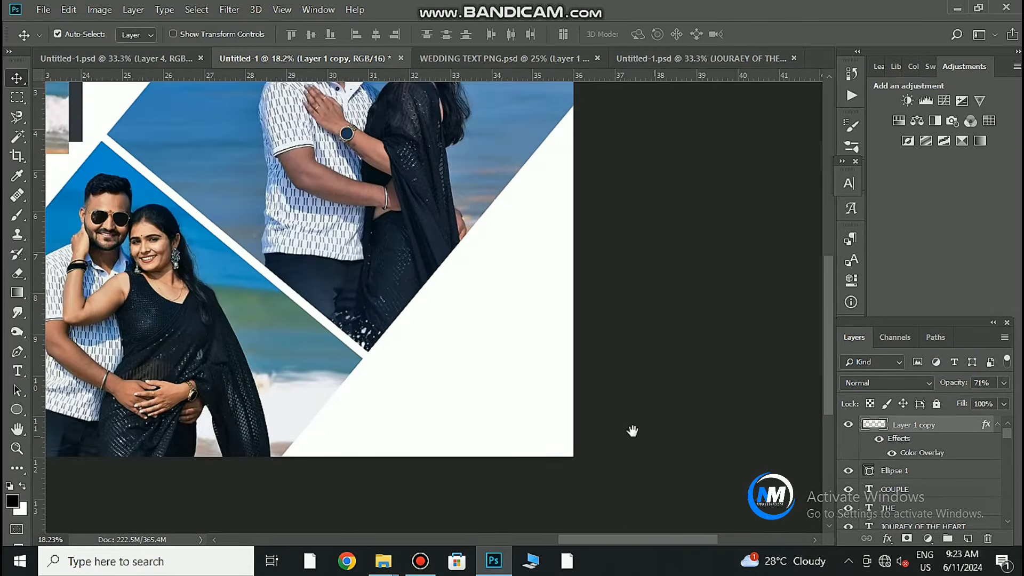
Add a 180 pt Cambria Math 'B' in the right page's lower-right white area.
left_click(16, 373)
left_click(432, 267)
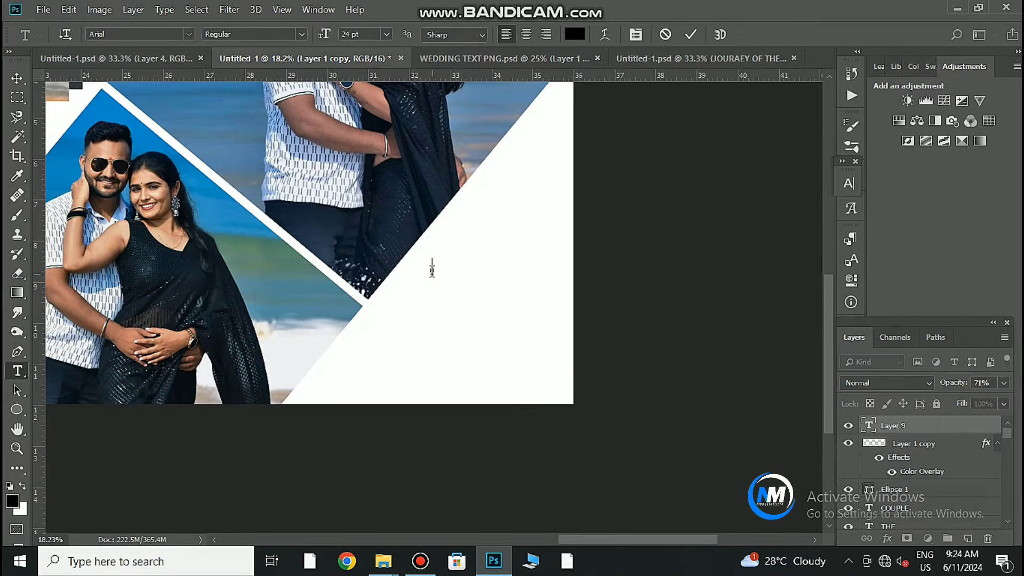
left_click_drag(441, 272, 510, 379)
key("ctrl+a")
left_click(848, 183)
left_click(757, 201)
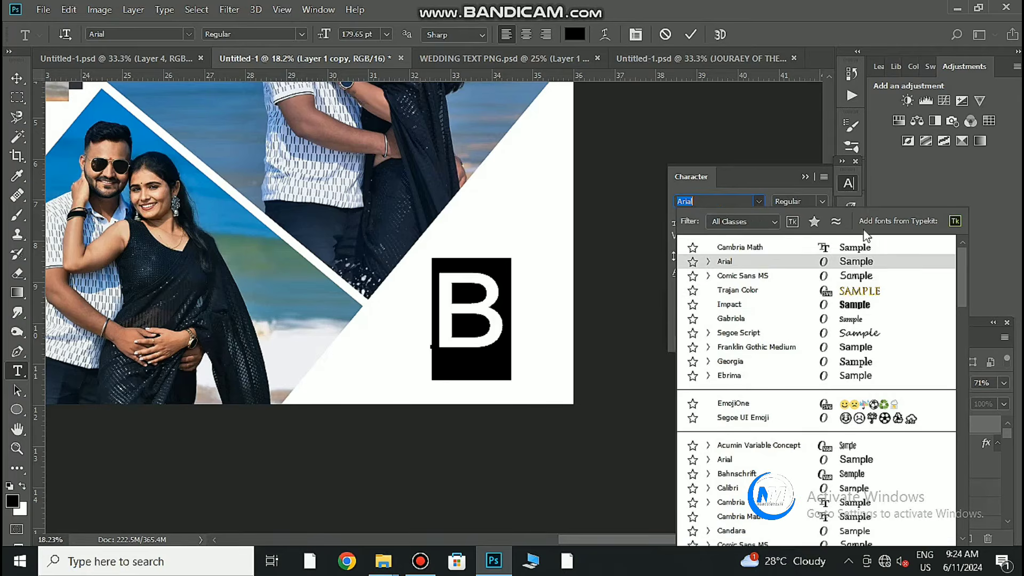
left_click(855, 248)
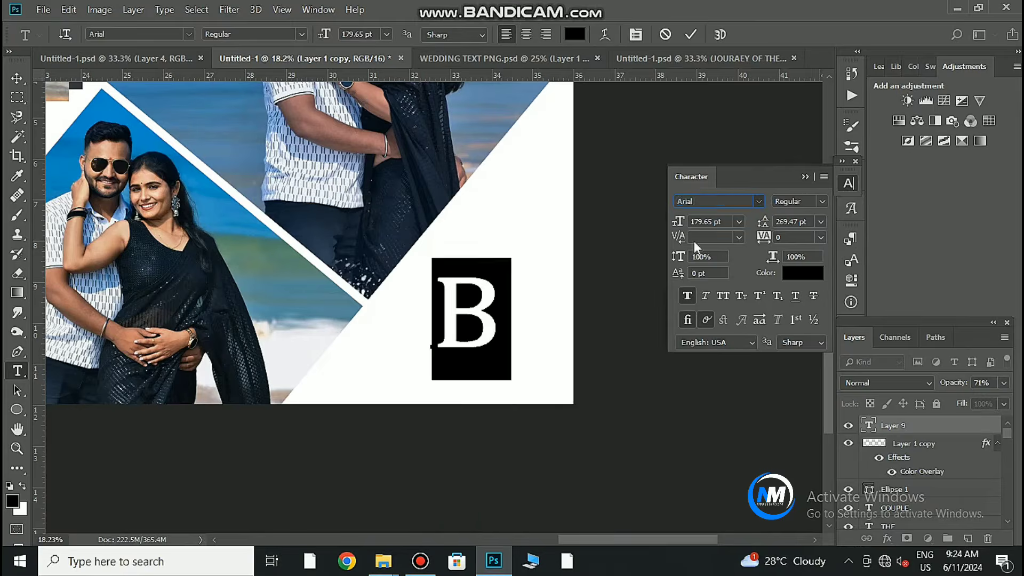
left_click(690, 34)
left_click(804, 177)
left_click_drag(489, 339, 473, 308)
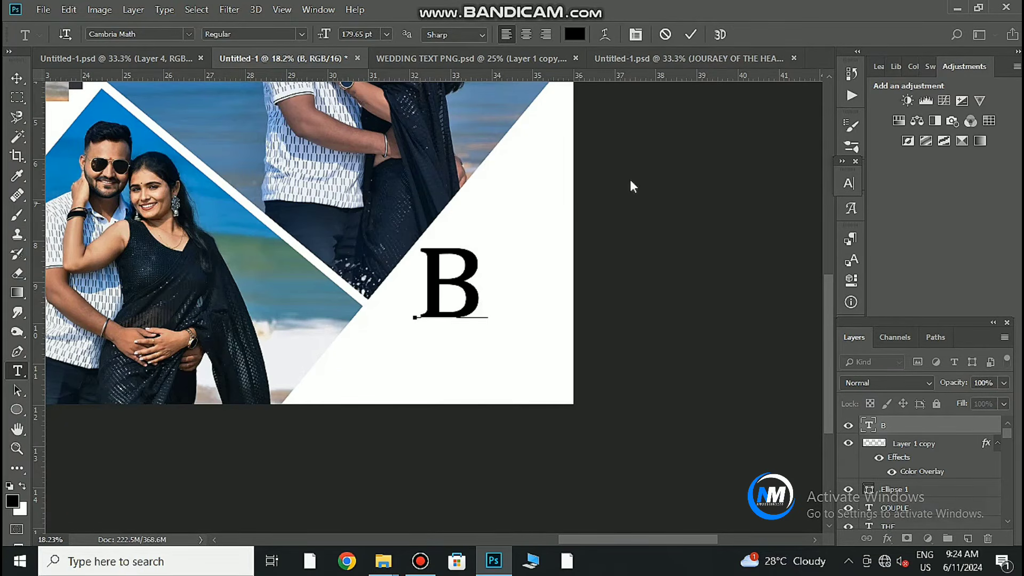
Add 'eautiful' beside the B, enlarged to about 32 pt, and fit the spread on screen.
left_click(488, 313)
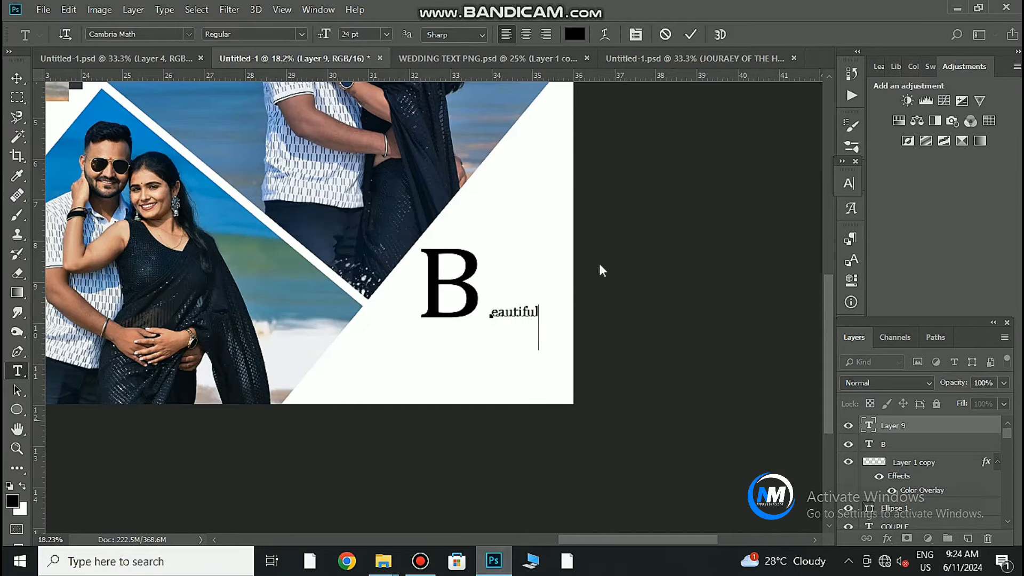
left_click(690, 34)
left_click_drag(515, 314, 504, 309)
left_click(522, 341)
left_click_drag(525, 344, 557, 369)
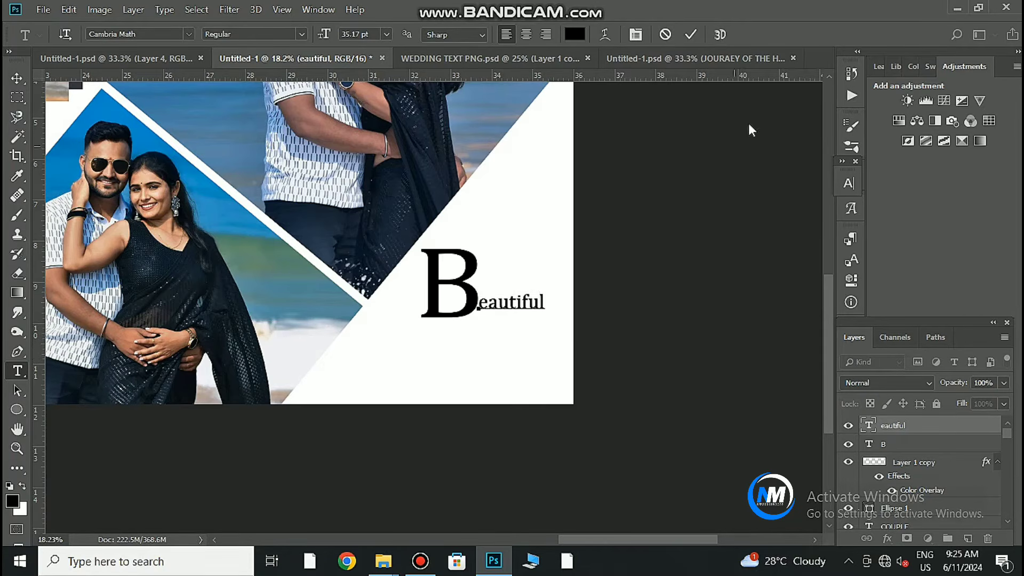
left_click(652, 138)
left_click(18, 79)
left_click_drag(506, 335, 451, 362)
key("ctrl+0")
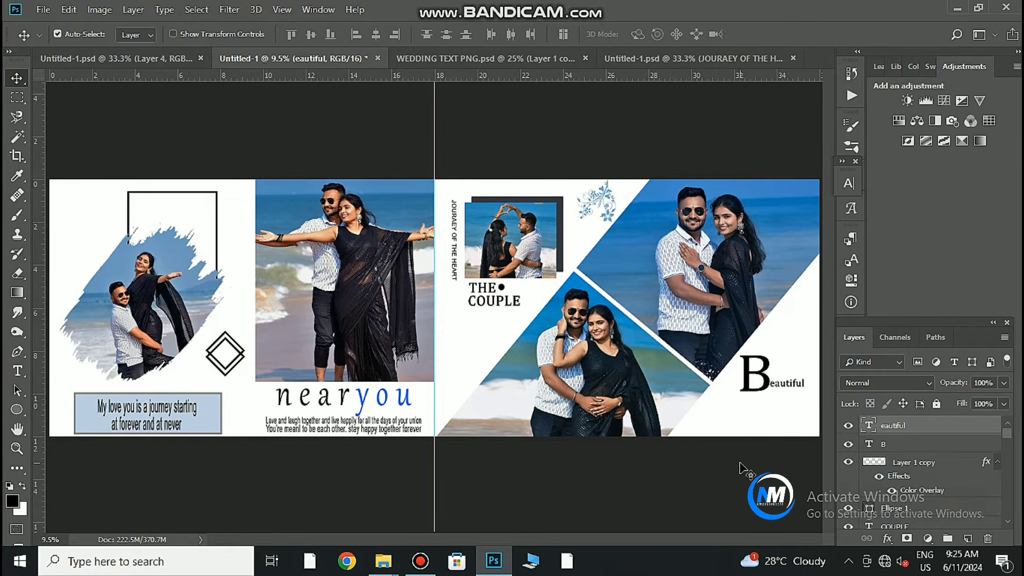
Place pata.png in the bottom-right corner, scaled to about 15% and rotated about 121°.
left_click(504, 58)
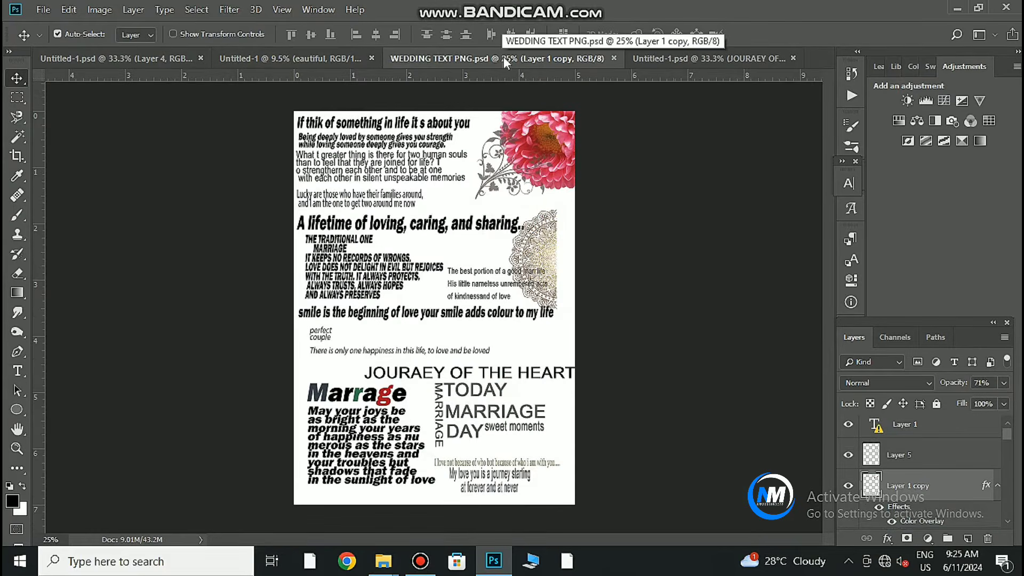
left_click(730, 62)
left_click(419, 65)
left_click(396, 559)
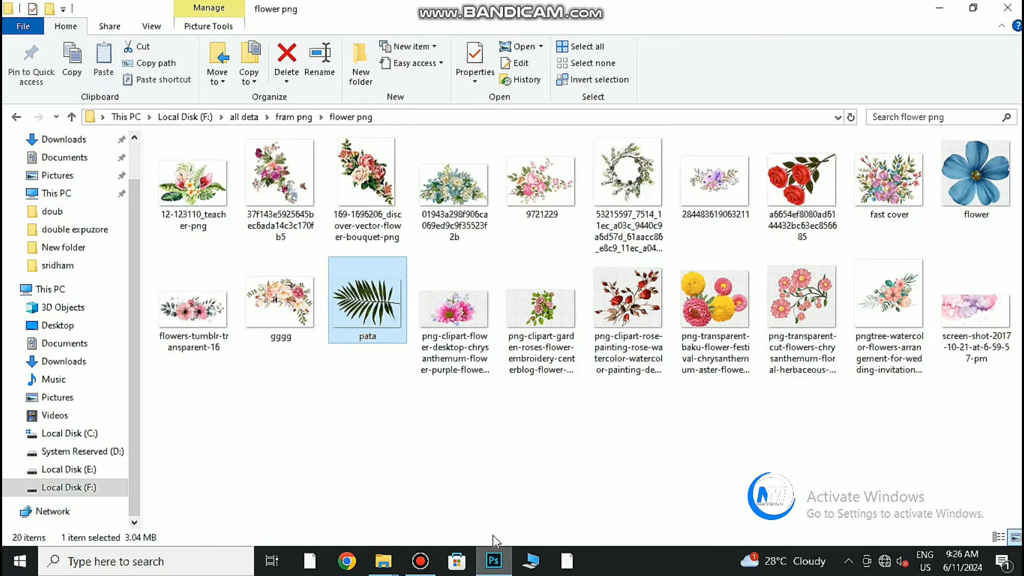
left_click_drag(492, 535, 453, 320)
left_click_drag(464, 416, 447, 397)
left_click_drag(475, 333, 685, 475)
left_click_drag(751, 430, 750, 435)
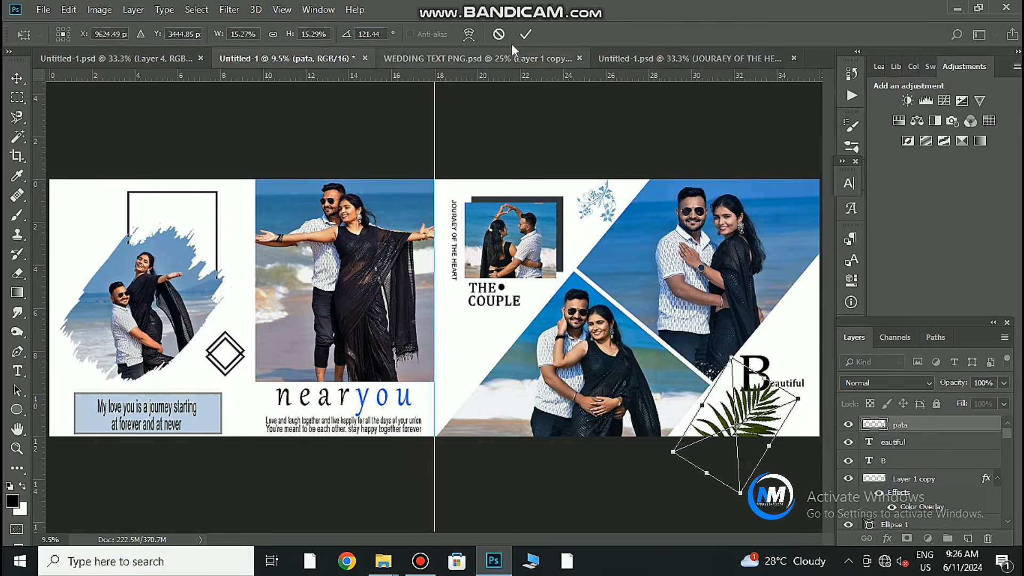
left_click(525, 33)
Move the leaf layer below B, tint it blue with Color Overlay, and set 52% opacity.
left_click_drag(902, 439, 892, 468)
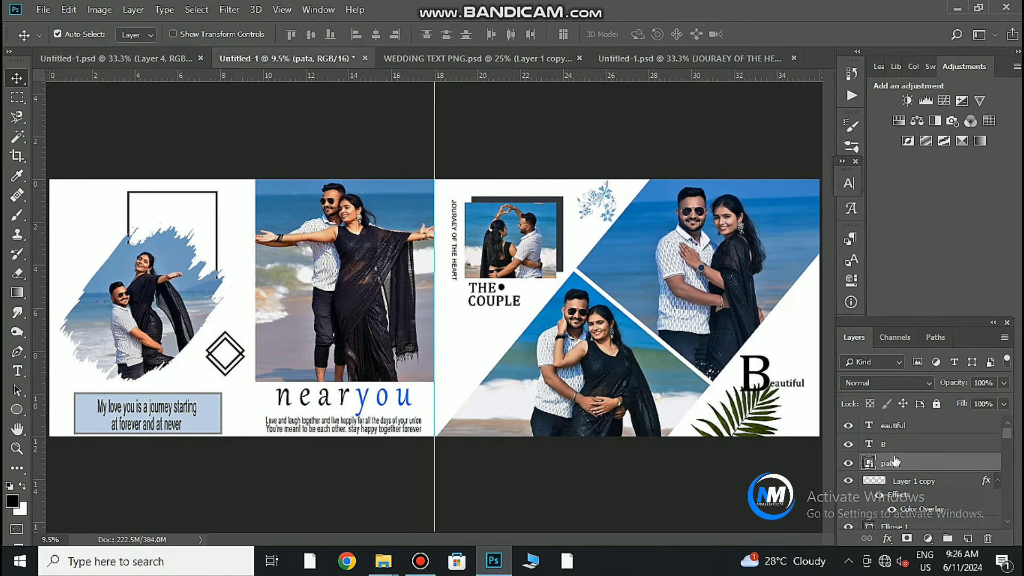
double_click(990, 468)
left_click(507, 392)
left_click_drag(756, 188, 697, 249)
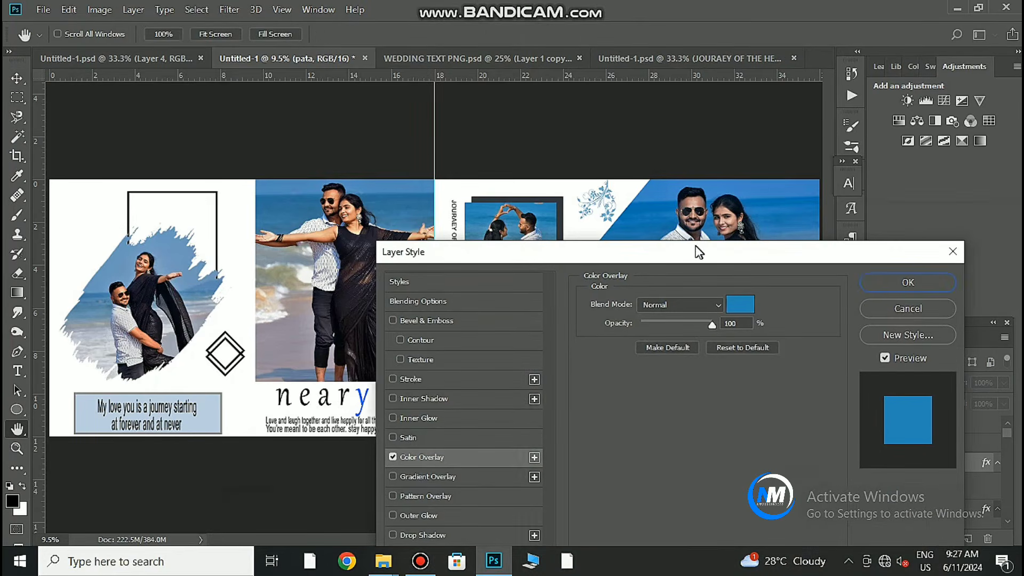
left_click(897, 285)
left_click_drag(959, 400, 969, 400)
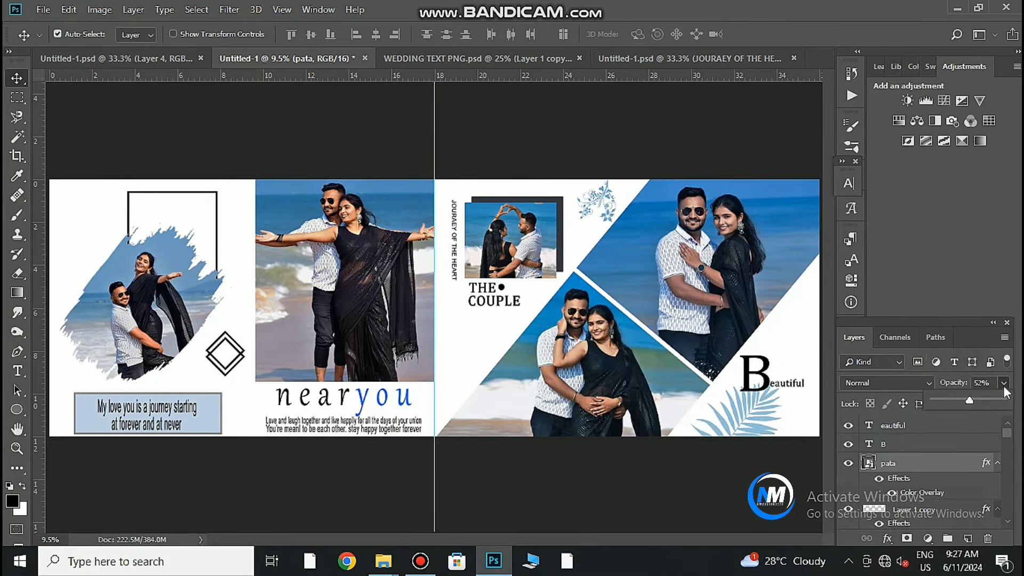
scroll(780, 438, "up", 2)
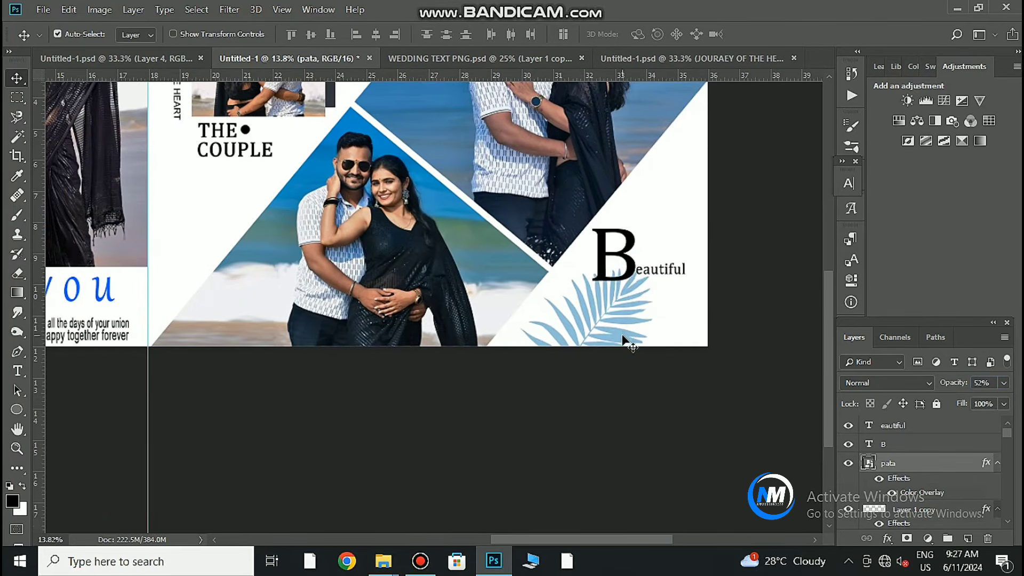
left_click_drag(606, 340, 635, 342)
scroll(606, 408, "down", 4)
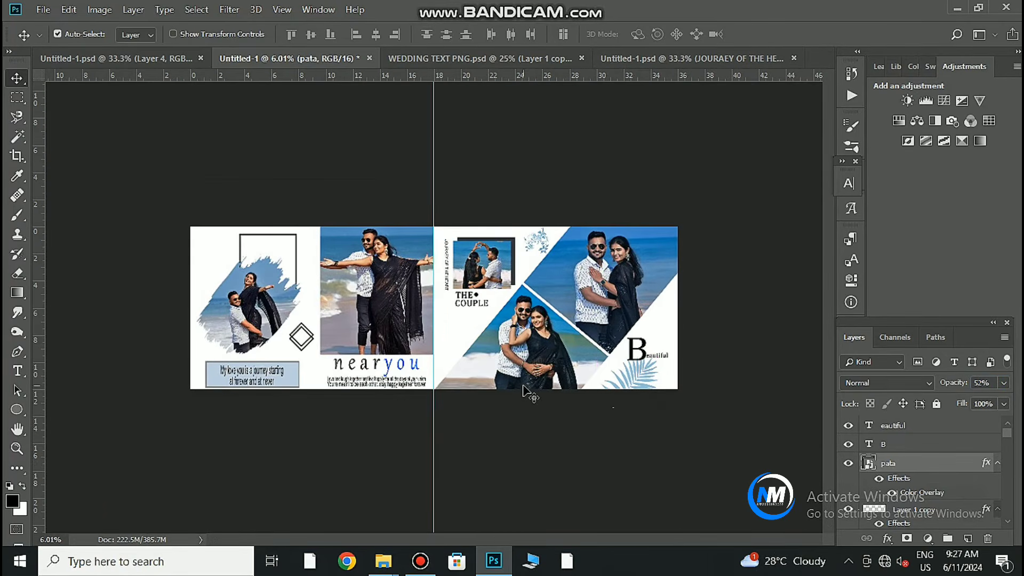
scroll(308, 370, "up", 5)
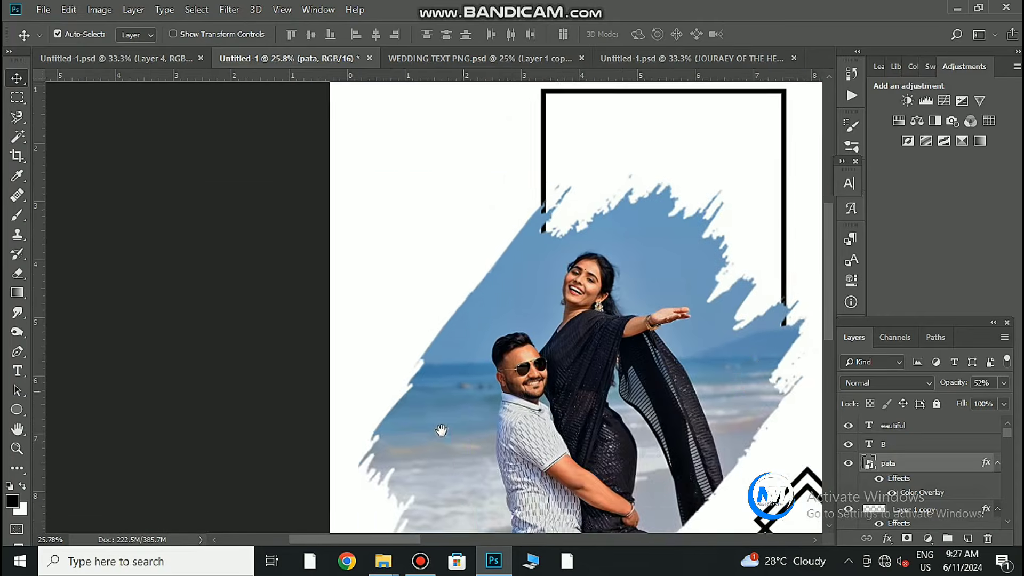
Draw a small circle on a new layer at the left page's top-left corner.
left_click(960, 431)
left_click(968, 538)
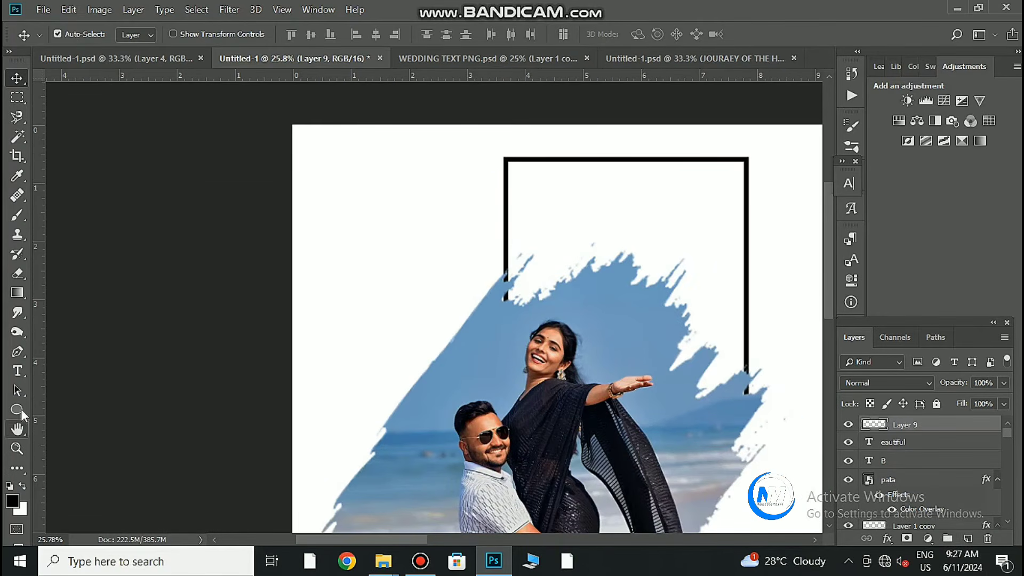
left_click(17, 409)
left_click_drag(304, 162, 326, 184)
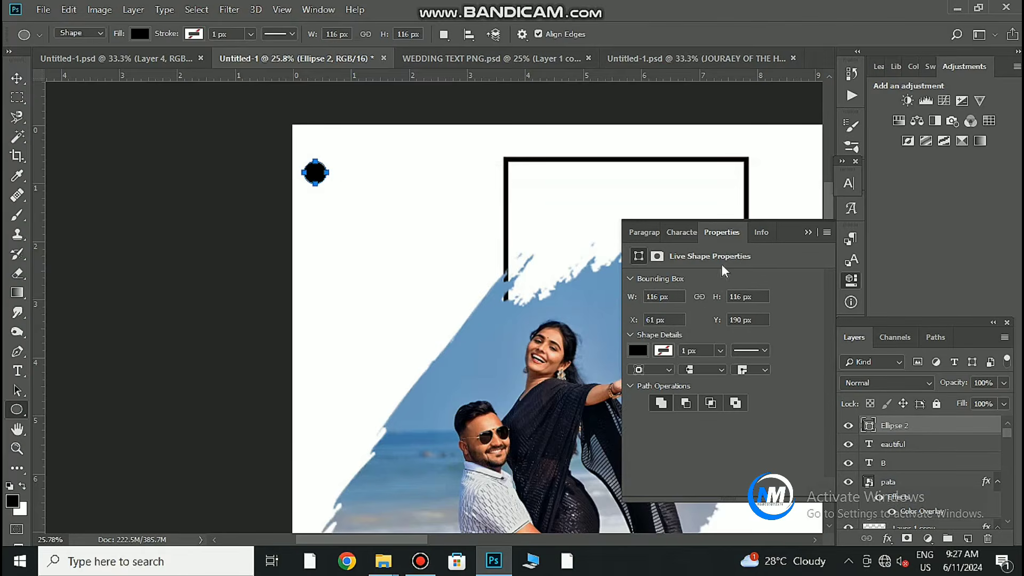
Change the circle's fill colour to dark navy.
left_click(15, 81)
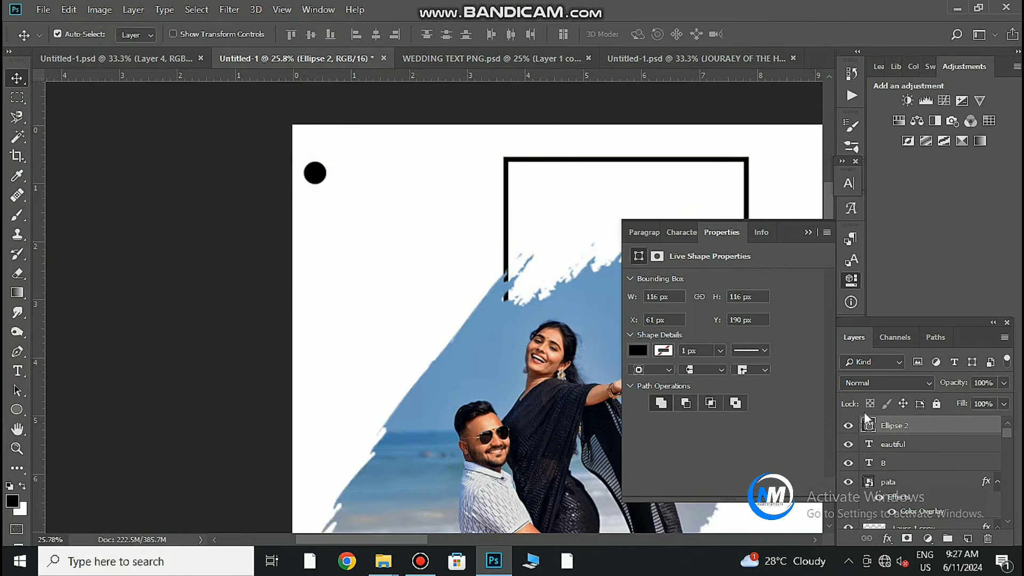
double_click(868, 425)
left_click(494, 393)
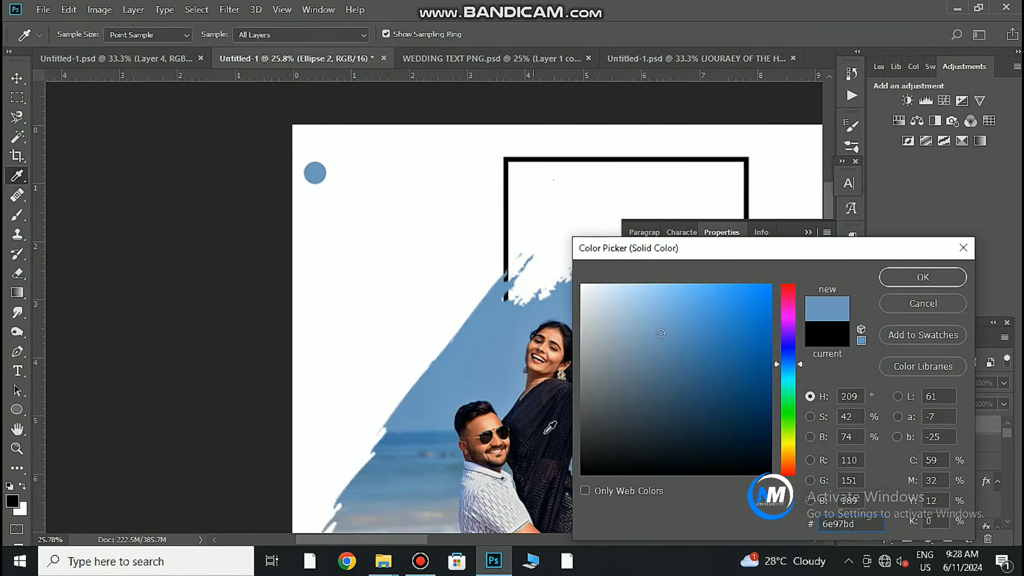
left_click(676, 452)
left_click(954, 279)
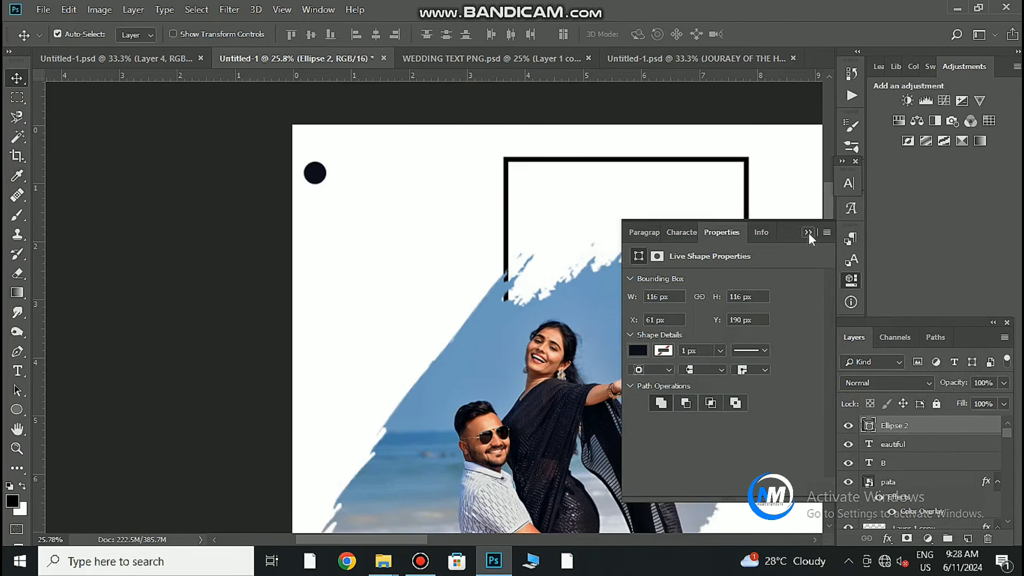
left_click(808, 232)
Duplicate the circle twice to make a row of three dots.
left_click_drag(325, 179, 350, 156)
left_click_drag(349, 155, 379, 156)
left_click_drag(525, 371, 418, 379)
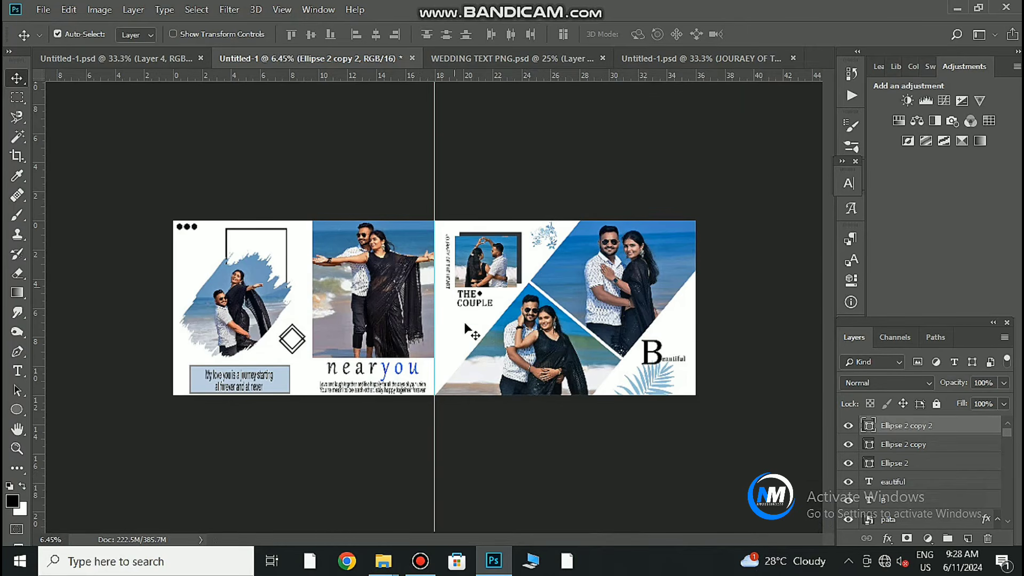
left_click_drag(403, 408, 439, 421)
left_click_drag(235, 422, 367, 431)
left_click_drag(314, 331, 389, 418)
left_click_drag(533, 442, 554, 465)
Bring 'The Wedding' lettering from its sheet into the album spread.
left_click(510, 60)
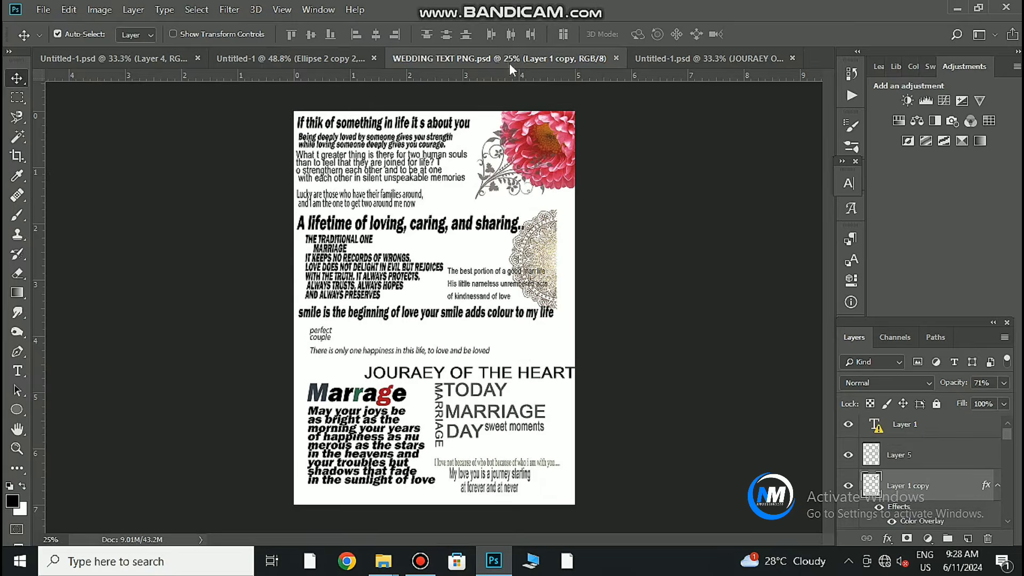
left_click(685, 60)
left_click(288, 58)
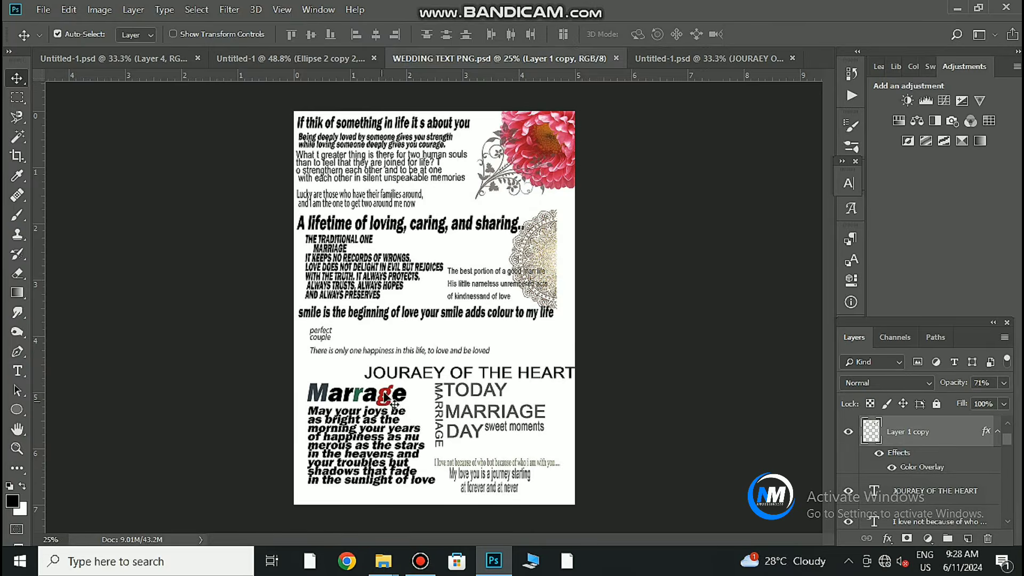
left_click(177, 58)
left_click(269, 56)
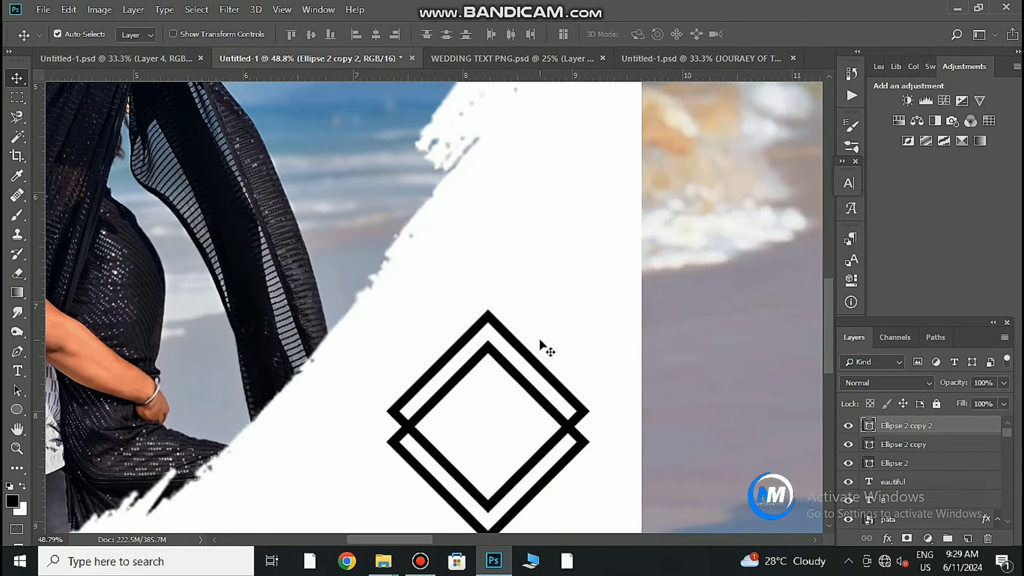
mouse_move(517, 383)
left_mouse_down()
mouse_move(538, 381)
mouse_move(535, 349)
mouse_move(509, 374)
left_mouse_up()
left_click(145, 59)
left_click_drag(625, 247, 529, 300)
left_click(497, 229)
Scale the Wedding lettering to about 63% inside the badge, then fit the spread on screen.
key("ctrl+t")
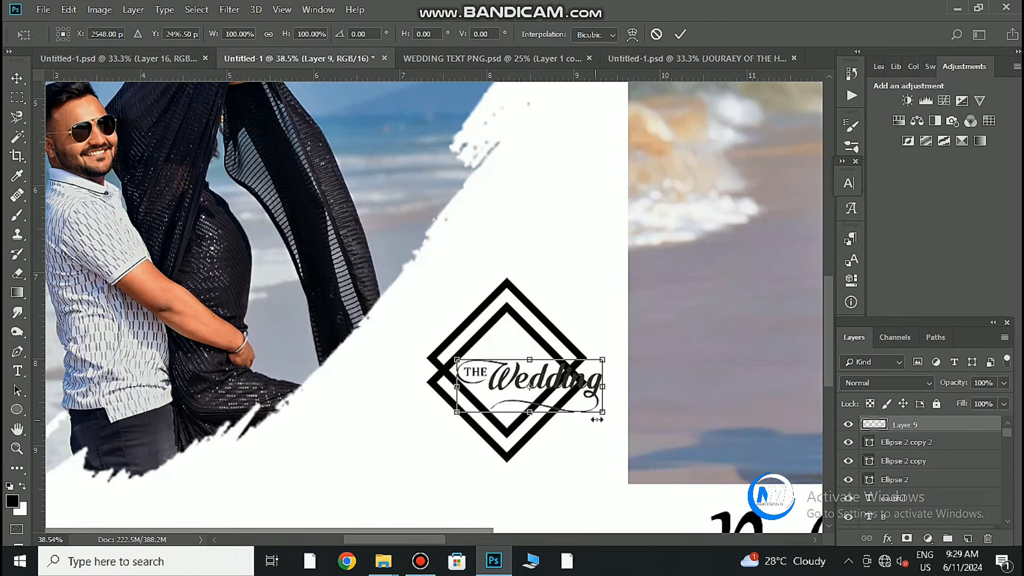
left_click_drag(606, 414, 517, 378)
left_click(680, 35)
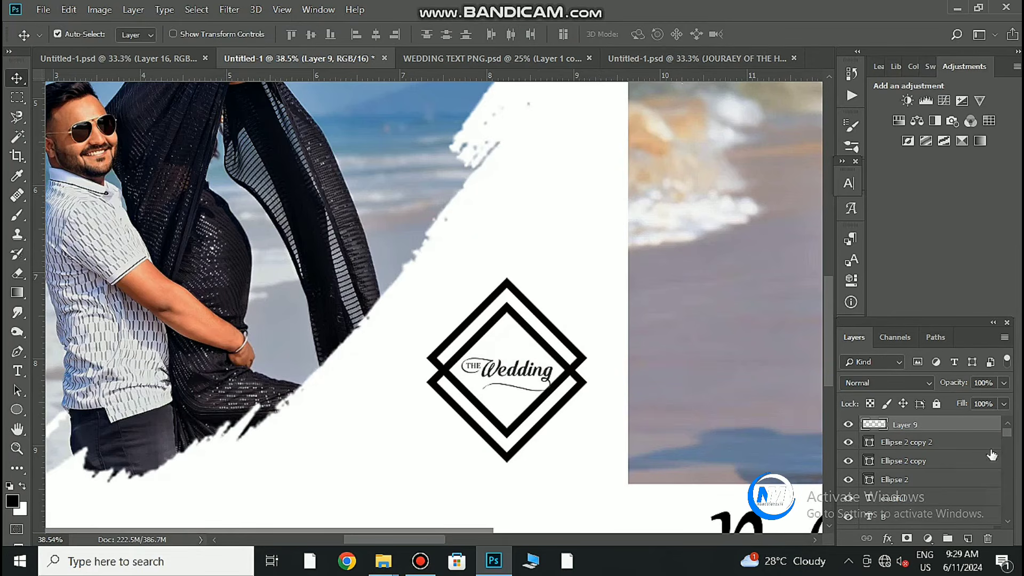
scroll(592, 354, "down", 10)
left_click_drag(695, 379, 389, 384)
key("ctrl+0")
Unlock the background and give it a blue Color Overlay at 18% opacity.
left_click(766, 358)
scroll(953, 496, "down", 15)
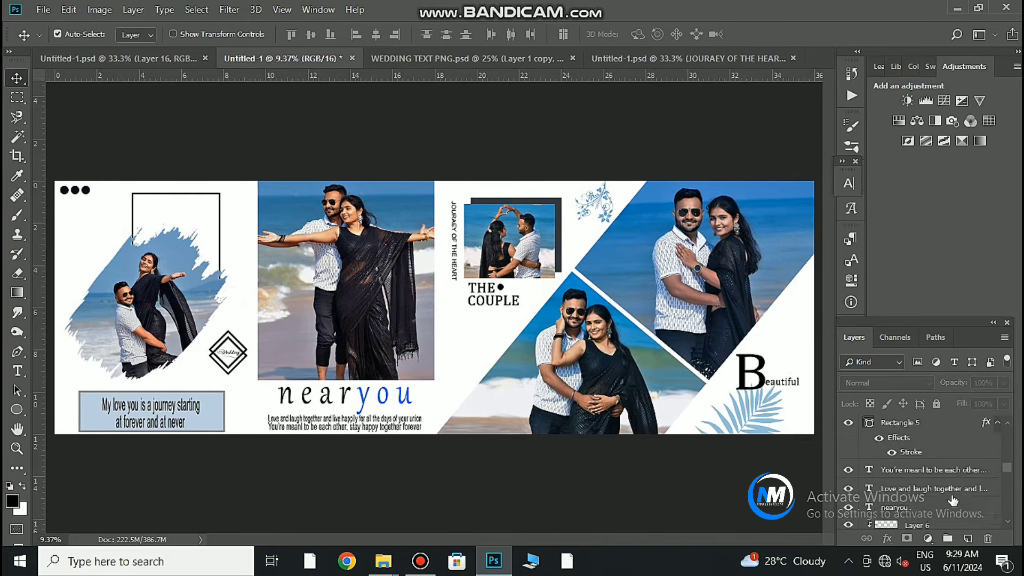
left_click(984, 521)
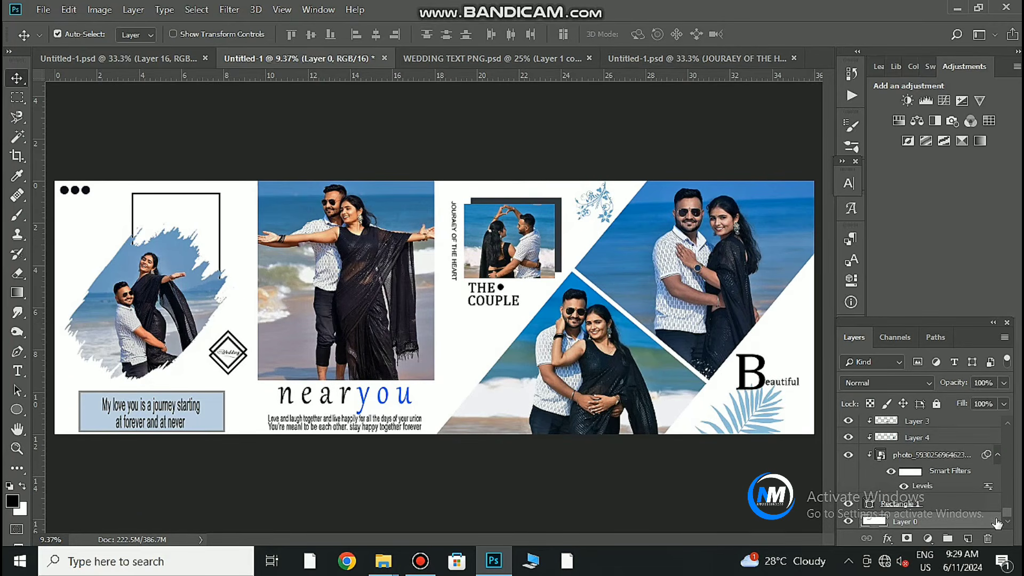
double_click(995, 523)
left_click(463, 388)
left_click_drag(664, 258, 653, 262)
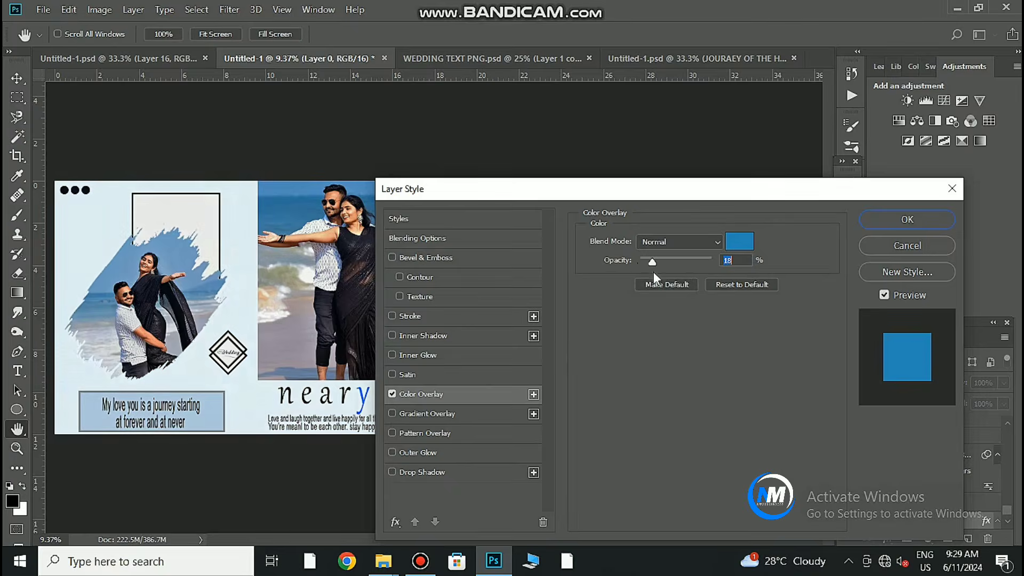
key("Return")
Fill the white framed rectangle with the sampled light blue background colour.
key("v")
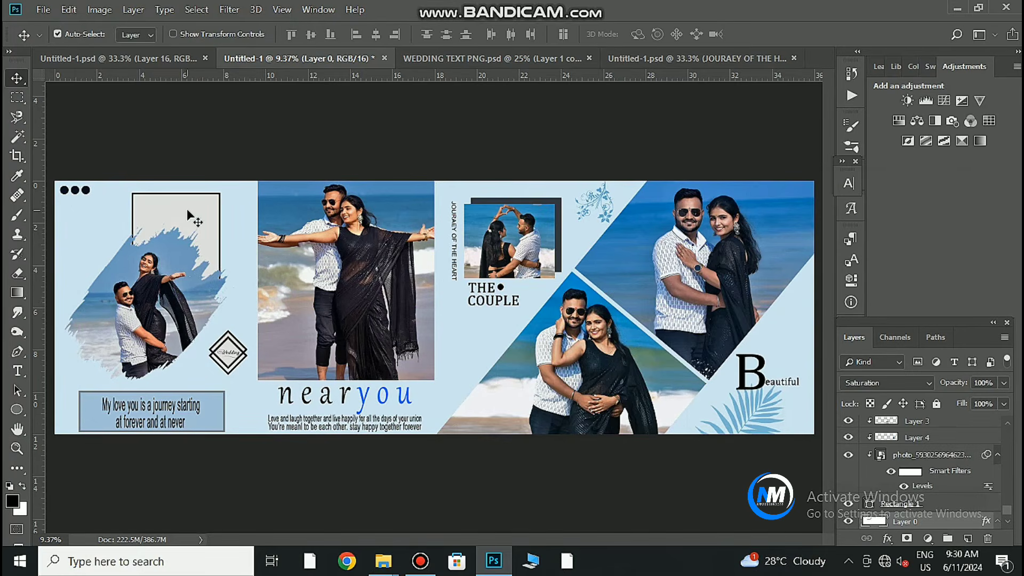
left_click(187, 211)
double_click(868, 428)
left_click(483, 349)
left_click(924, 275)
left_click(231, 358)
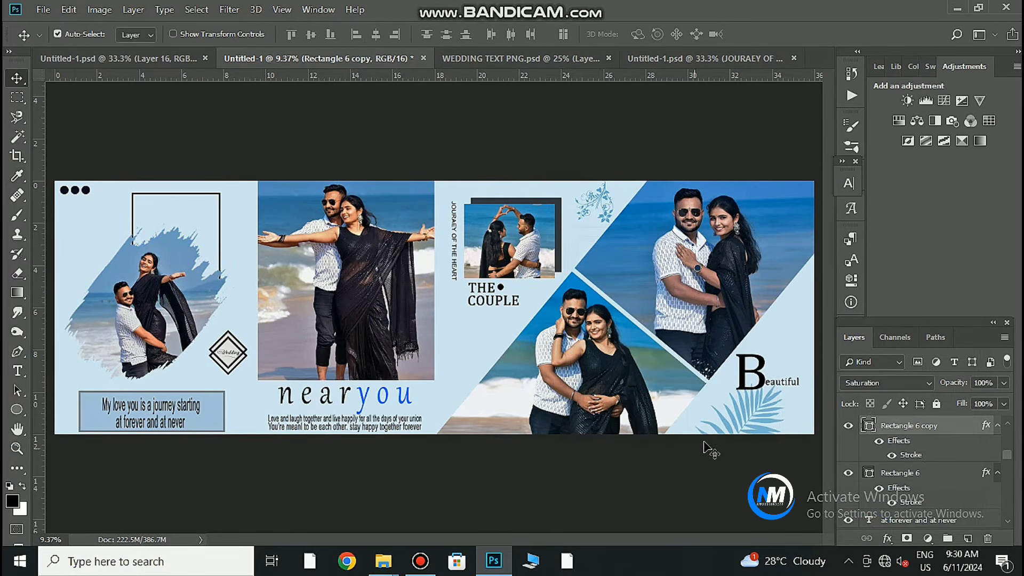
Fill the inner and outer diamonds with the sampled light blue background colour.
double_click(869, 428)
left_click(482, 349)
left_click(923, 277)
double_click(869, 477)
left_click(483, 349)
left_click(924, 275)
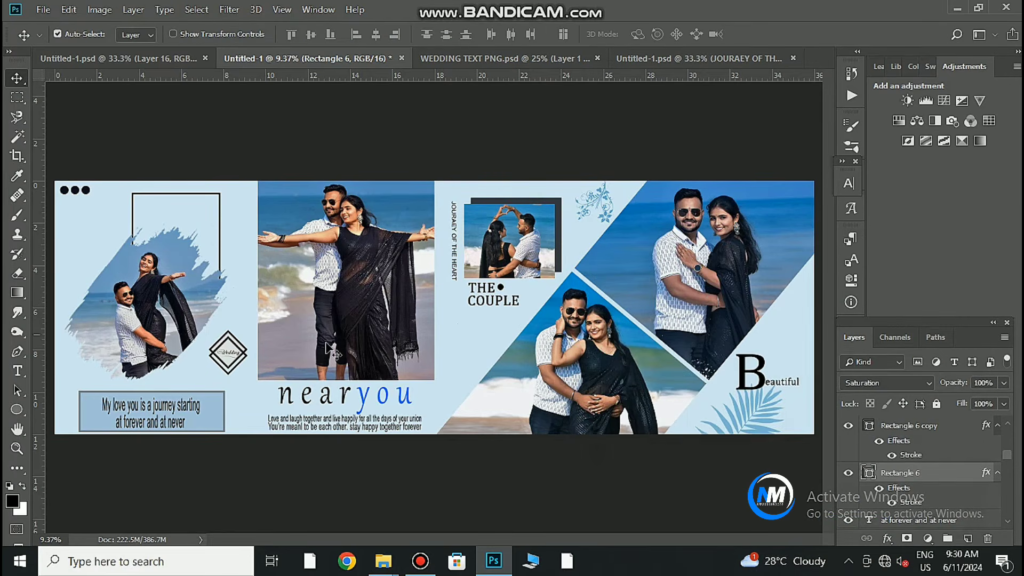
Switch the diamond's blend mode to Saturation.
left_click(871, 383)
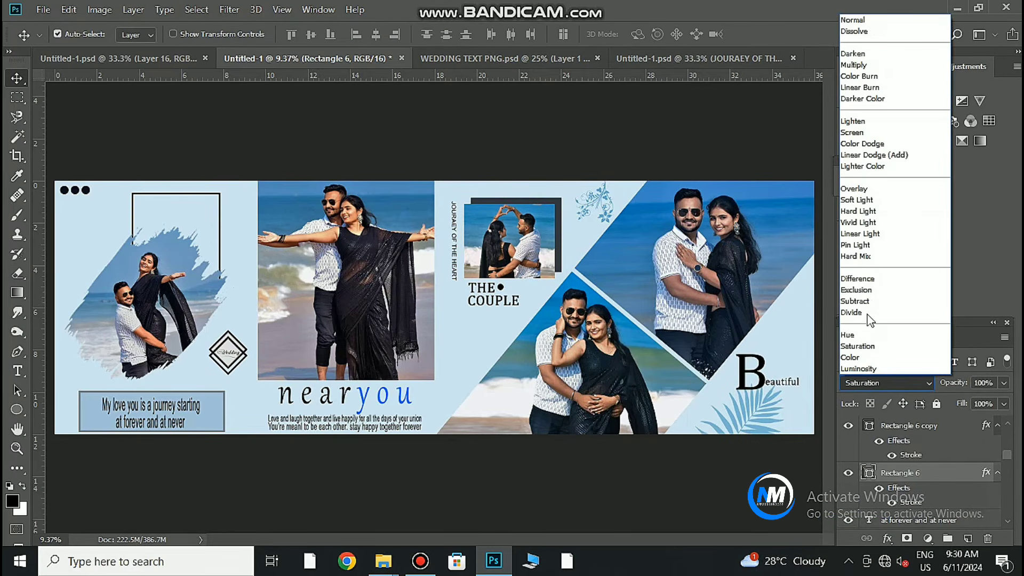
left_click(853, 20)
left_click(902, 385)
left_click(891, 367)
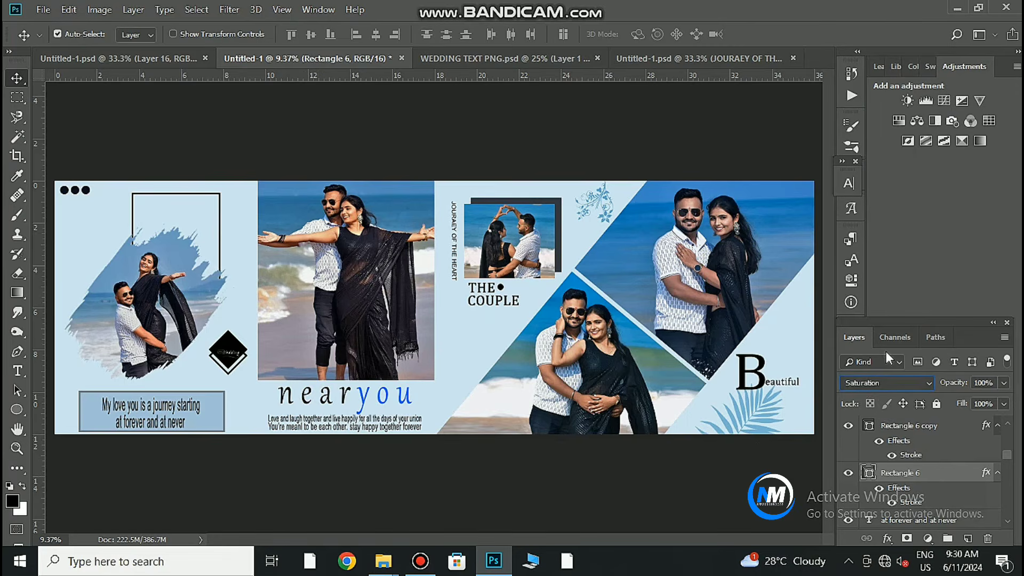
left_click_drag(218, 354, 424, 343)
left_click_drag(392, 373, 314, 373)
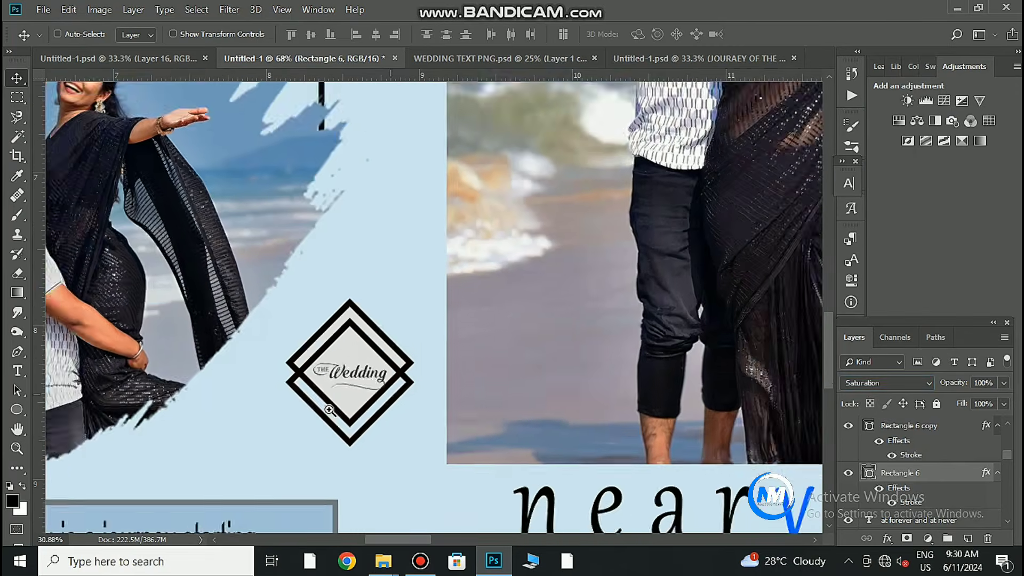
left_click_drag(325, 224, 434, 310)
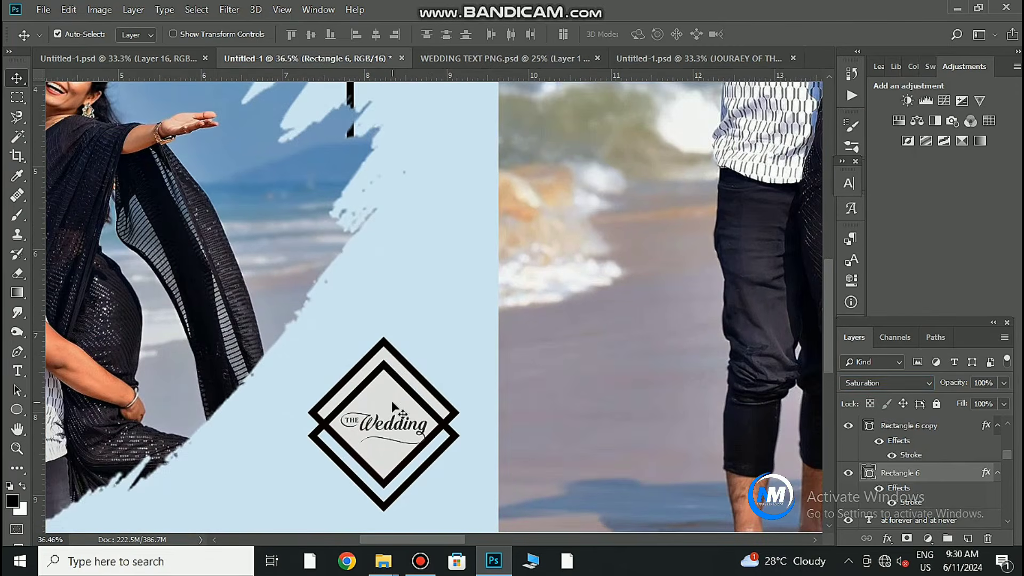
Refill the inner diamond with background blue and try Luminosity blending.
double_click(869, 425)
mouse_move(651, 305)
left_mouse_down()
mouse_move(665, 297)
mouse_move(619, 292)
left_mouse_up()
left_click(425, 216)
left_click(923, 277)
left_click(865, 383)
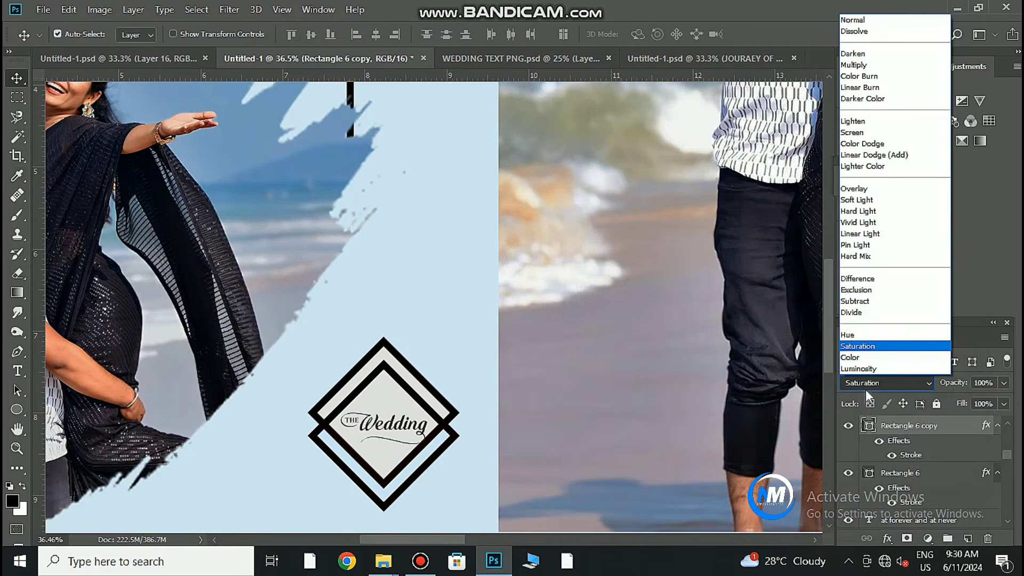
left_click(868, 369)
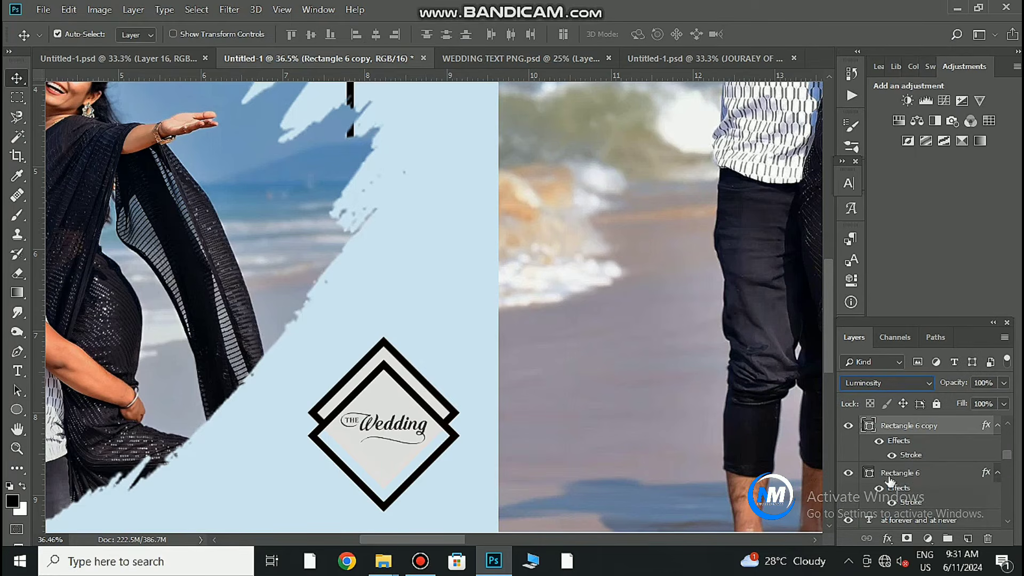
Set both the outer and inner diamond layers to Saturation blending.
left_click(906, 472)
left_click(912, 384)
left_click(878, 371)
left_click(879, 382)
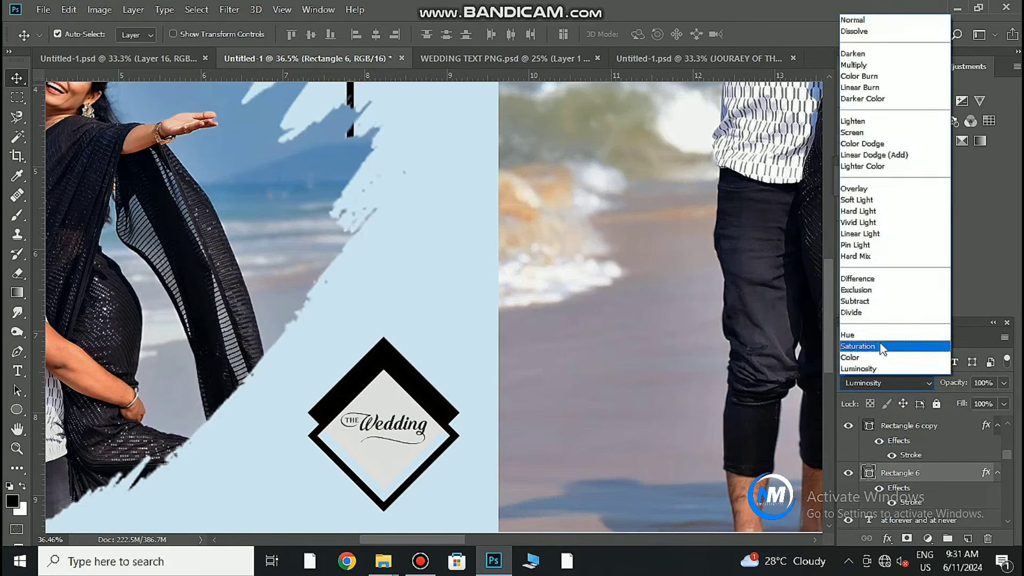
left_click(882, 347)
left_click(903, 430)
left_click(877, 384)
left_click(874, 347)
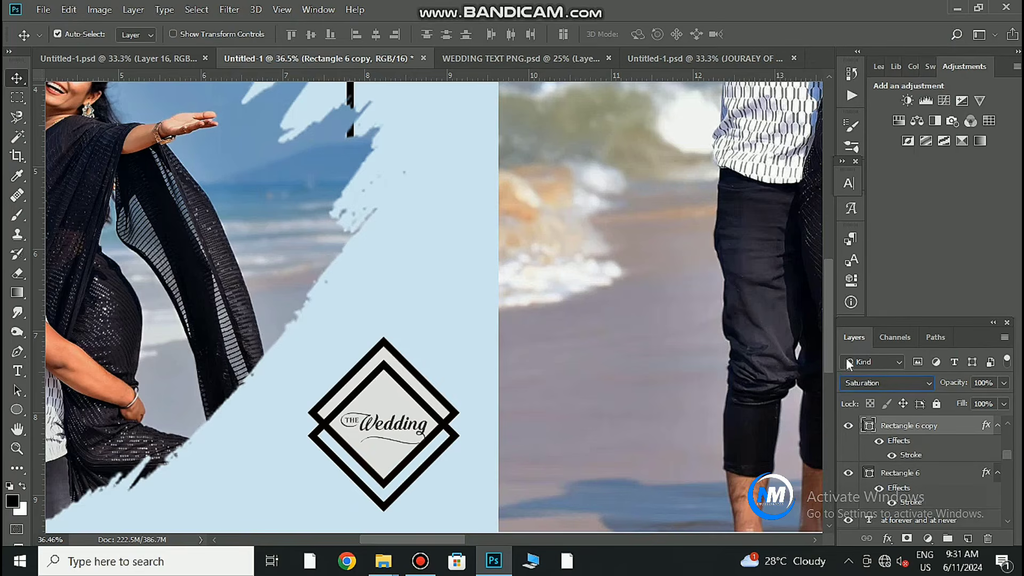
left_click_drag(551, 446, 551, 507)
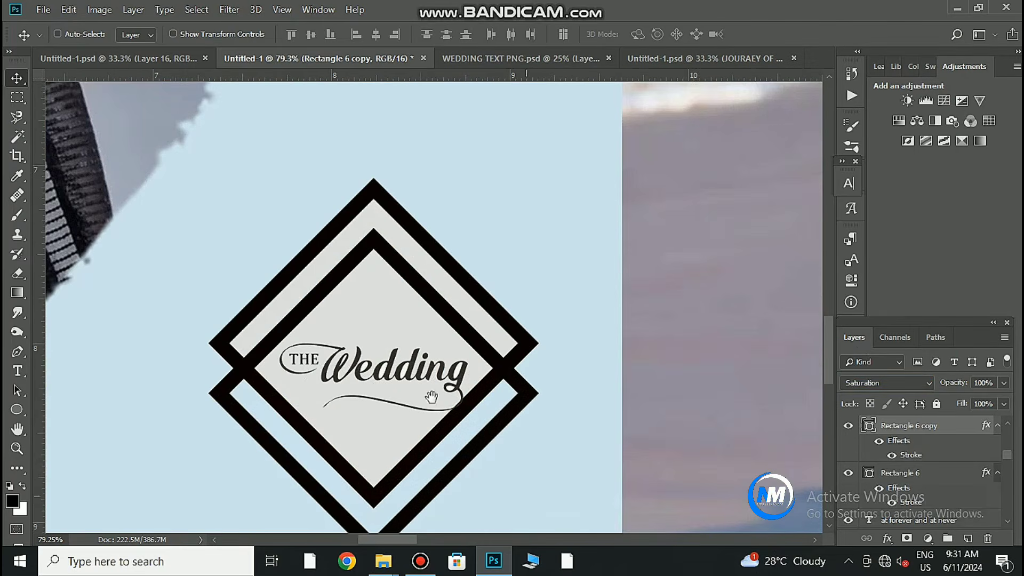
left_click_drag(415, 379, 352, 416)
Nudge the Wedding lettering slightly to the right.
left_click_drag(487, 457, 457, 455)
left_click_drag(457, 454, 382, 378)
left_click_drag(445, 438, 453, 446)
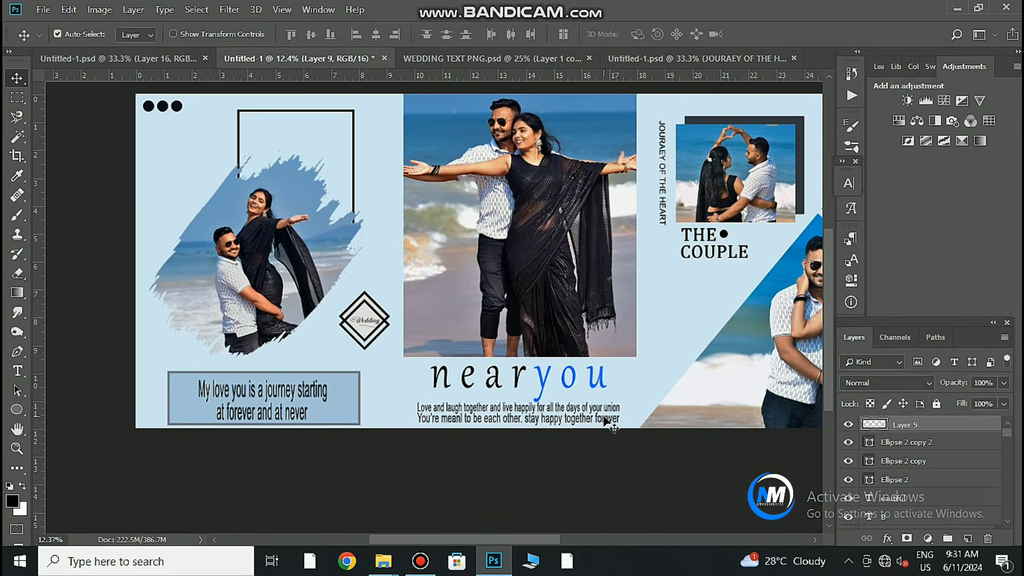
Recolour the small photo's backing frame black, sampled from the saree.
left_click_drag(765, 412, 372, 373)
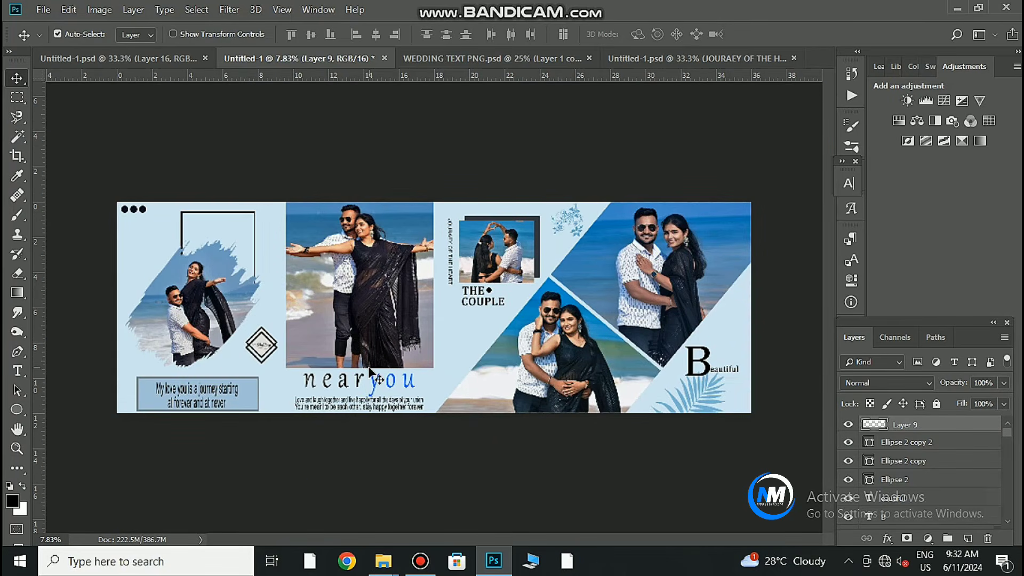
left_click_drag(543, 306, 600, 299)
left_click(536, 246)
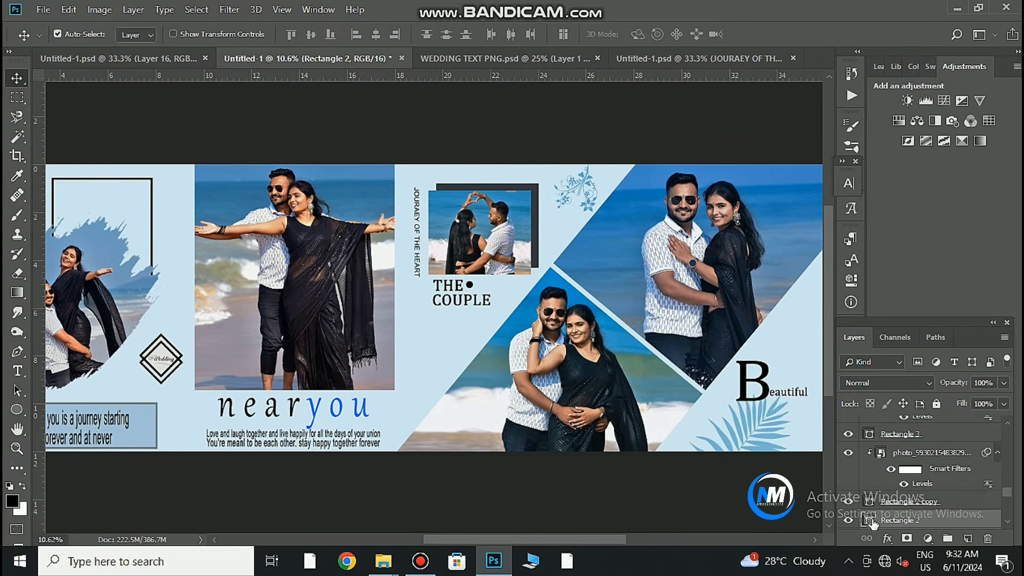
double_click(870, 521)
left_click(380, 316)
left_click(922, 277)
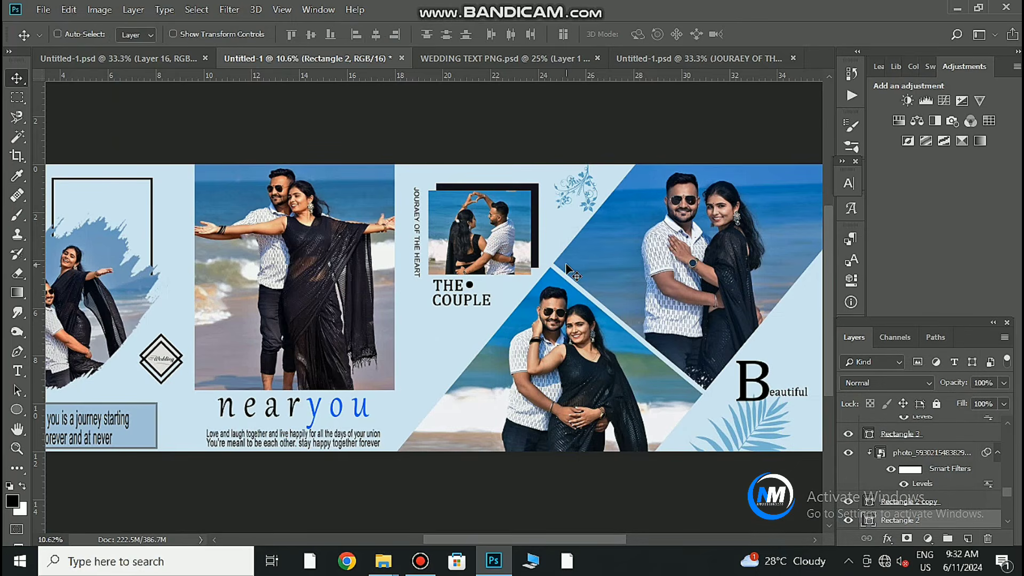
Give the floral ornament a near-black Color Overlay sampled from the photo.
left_click_drag(595, 215, 607, 223)
left_click(590, 207, "ctrl")
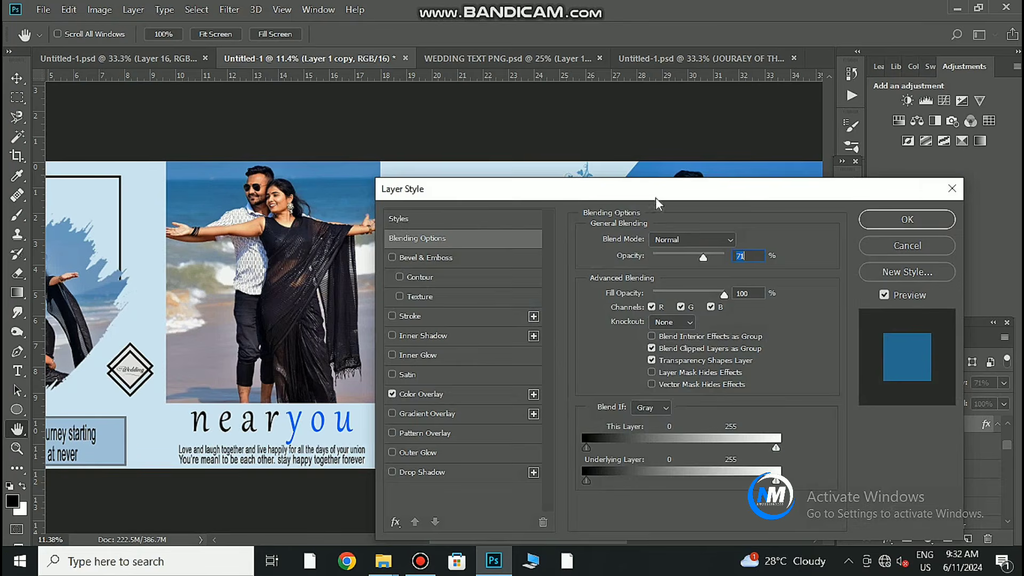
left_click_drag(654, 197, 845, 309)
left_click(631, 507)
left_click(929, 355)
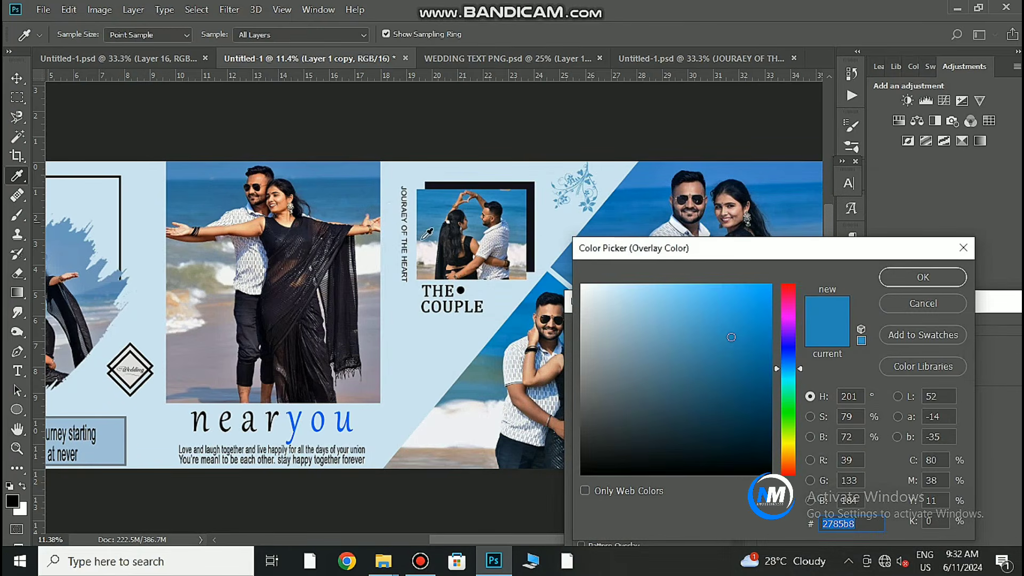
left_click(474, 248)
left_click(922, 277)
left_click(957, 338)
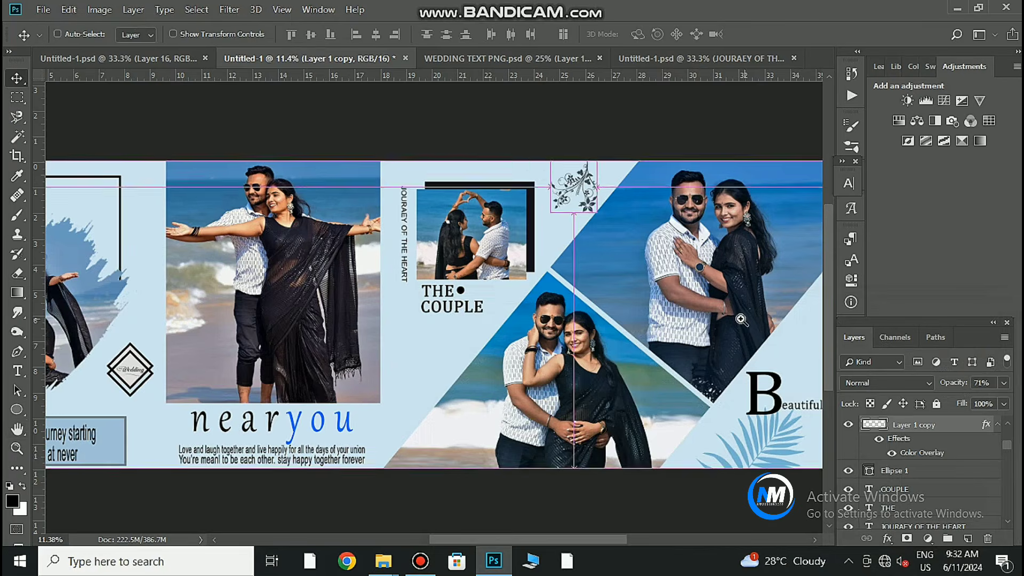
left_click_drag(741, 319, 710, 349)
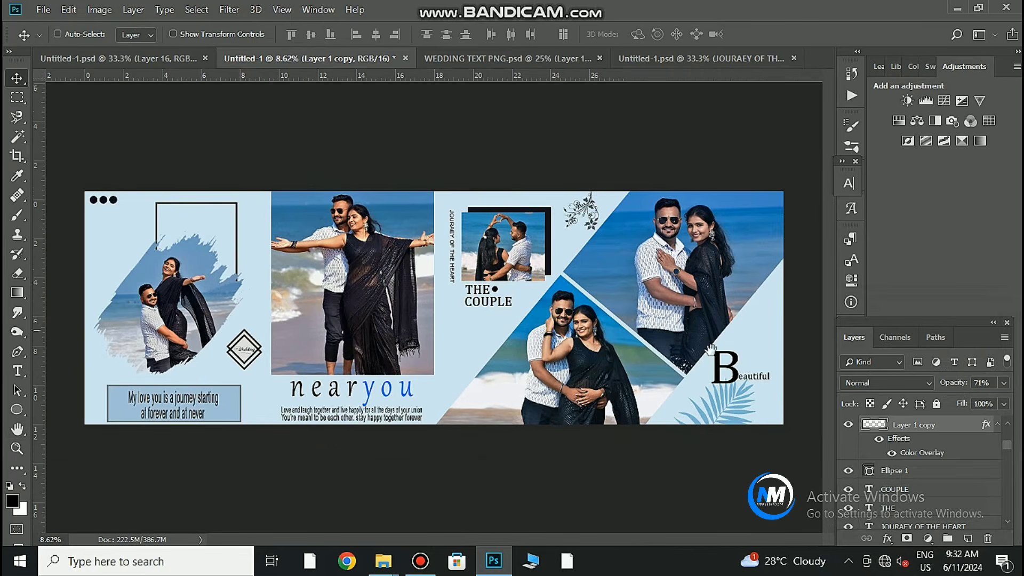
Tint the pata leaf near-black and reposition it below the Beautiful title.
left_click(745, 422)
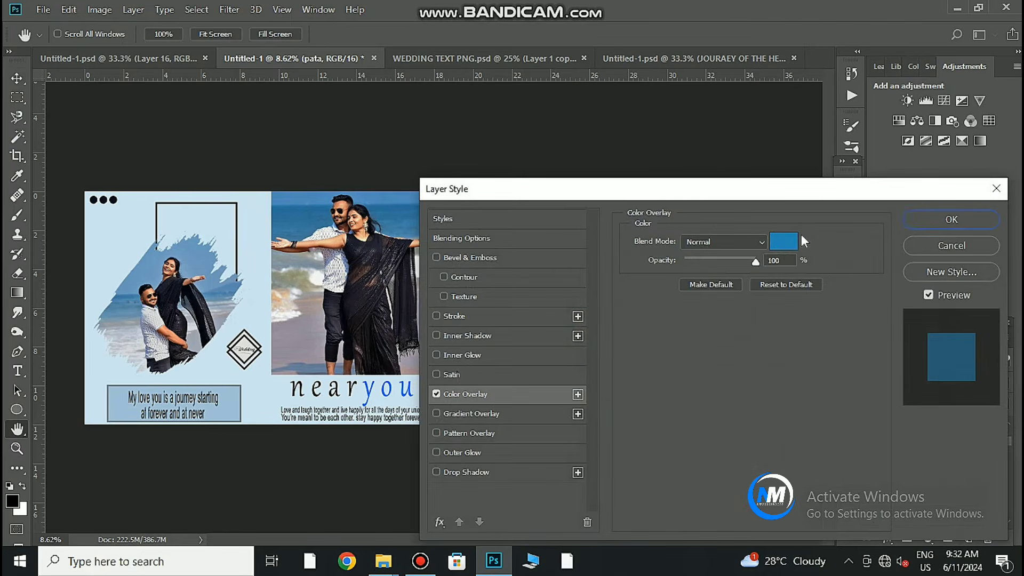
left_click(788, 240)
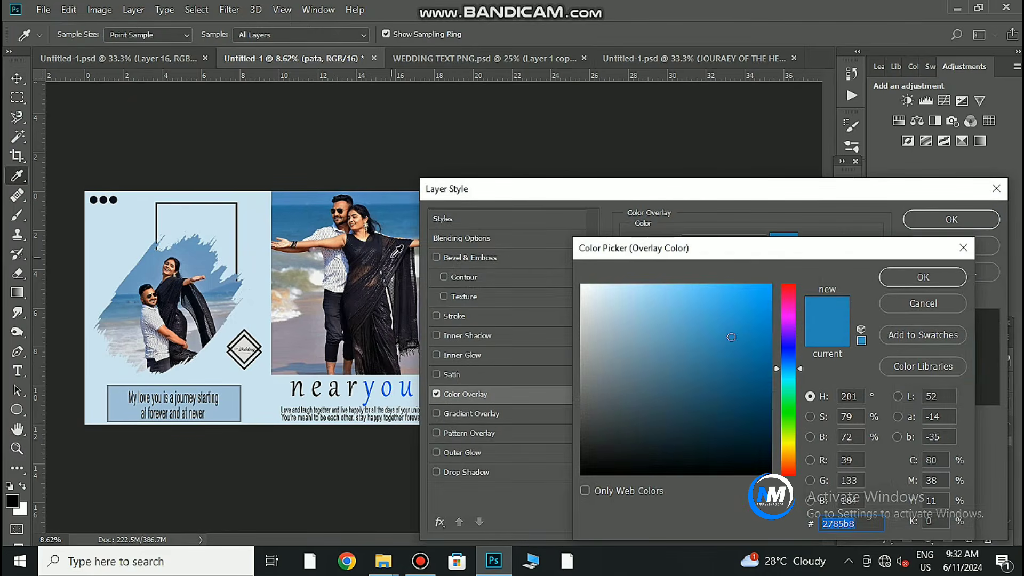
left_click(389, 257)
left_click(940, 278)
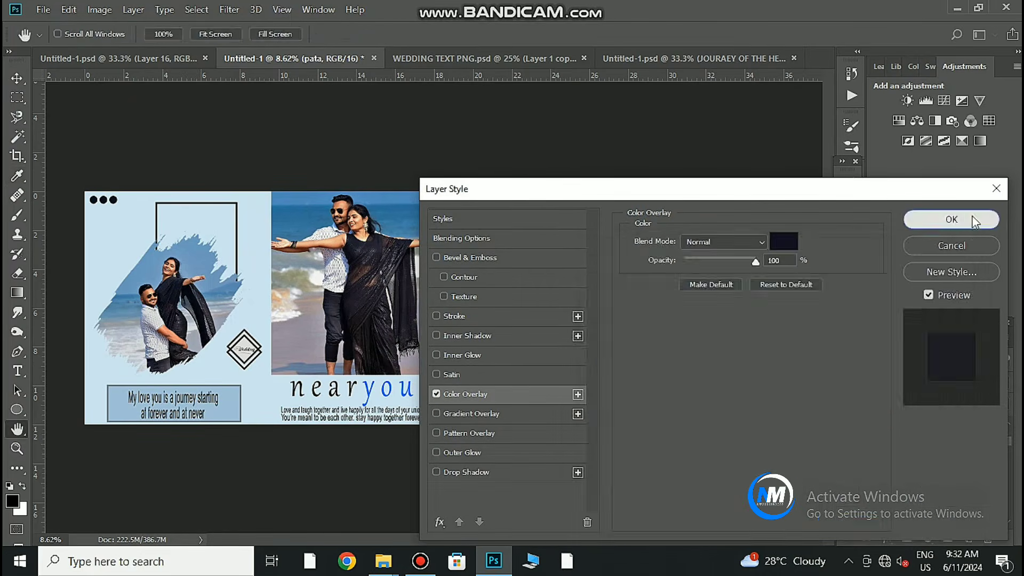
left_click(943, 219)
key("v")
left_click_drag(718, 415, 713, 412)
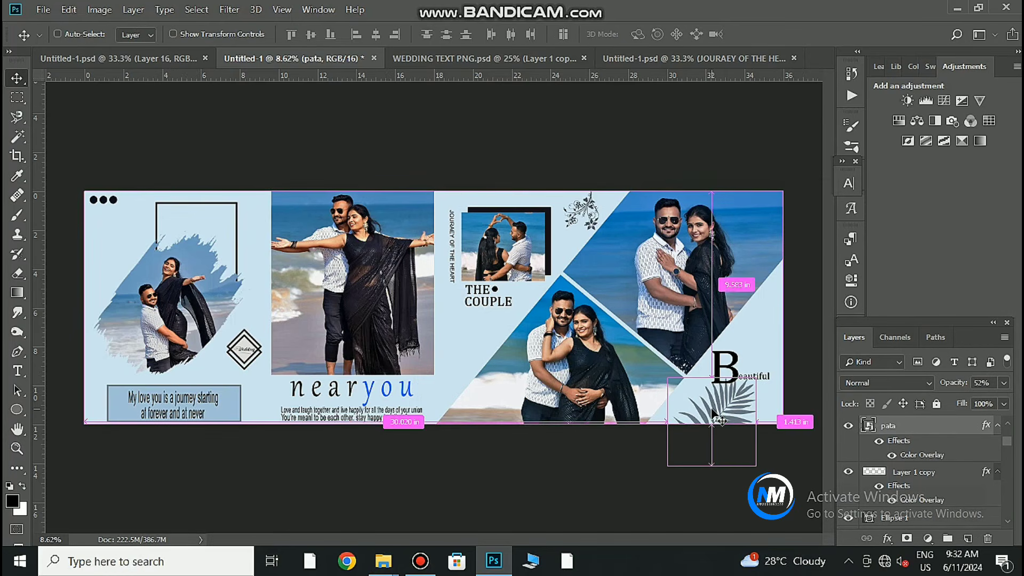
scroll(570, 421, "up", 2)
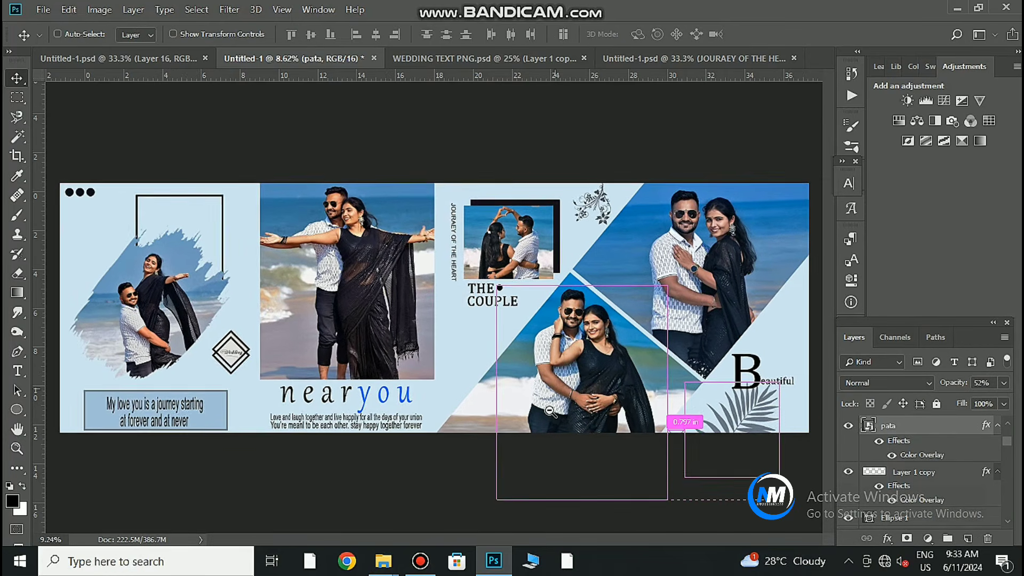